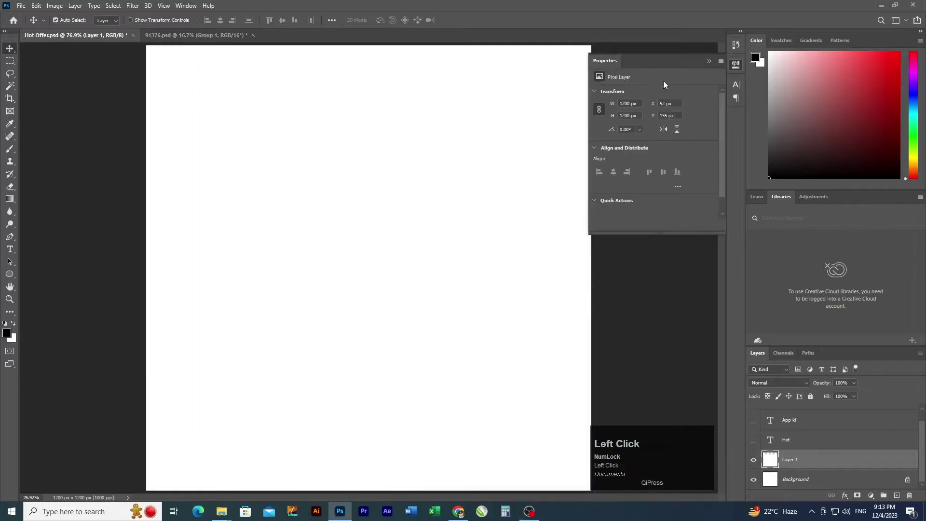
- Copy the whole phone mockup group from 91376.psd into the Hot Offer.psd document, with auto-select set to Group
left_click(187, 33)
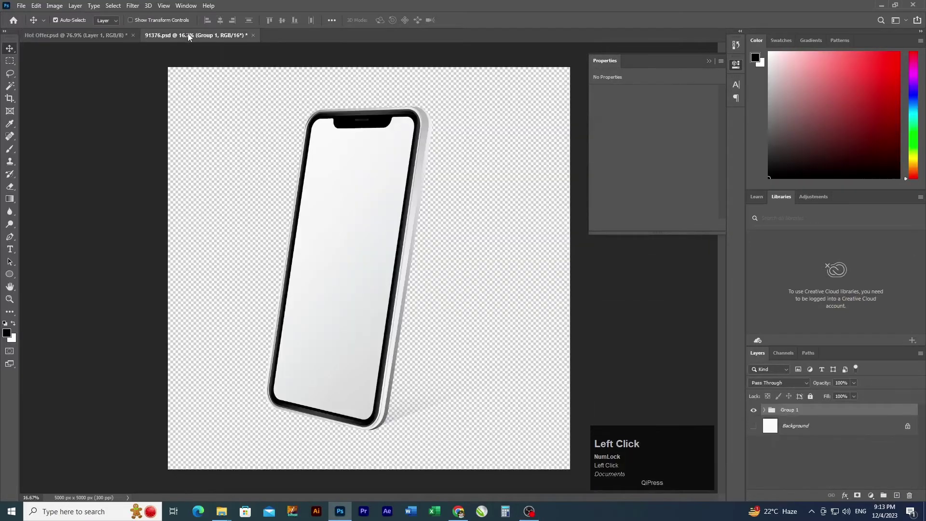
left_click(109, 21)
left_click(109, 28)
left_click_drag(311, 137, 93, 37)
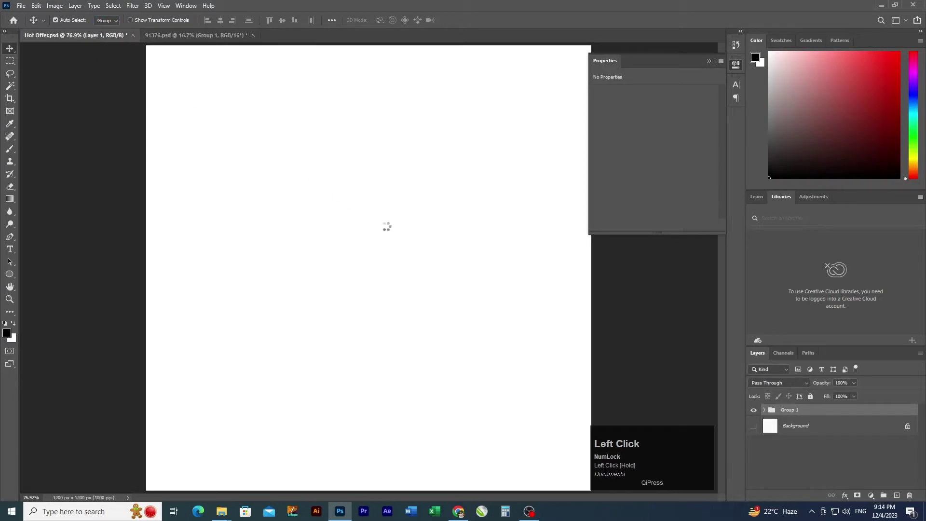
- Scale the phone mockup group down proportionally so the entire phone fits in the canvas's lower right area
left_click(468, 259, "ctrl+alt")
left_click(468, 260, "ctrl+alt")
left_click(468, 260, "ctrl+alt")
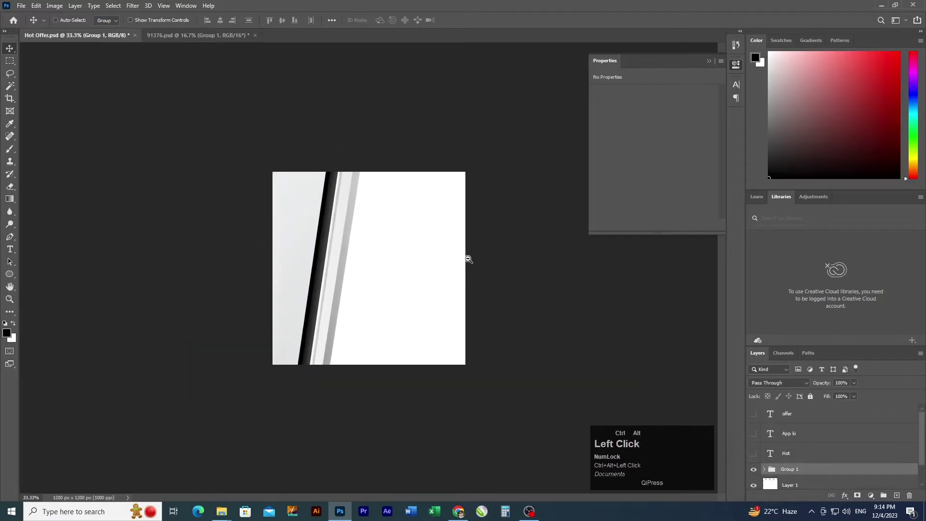
key("ctrl+t")
left_click(424, 219, "ctrl+alt")
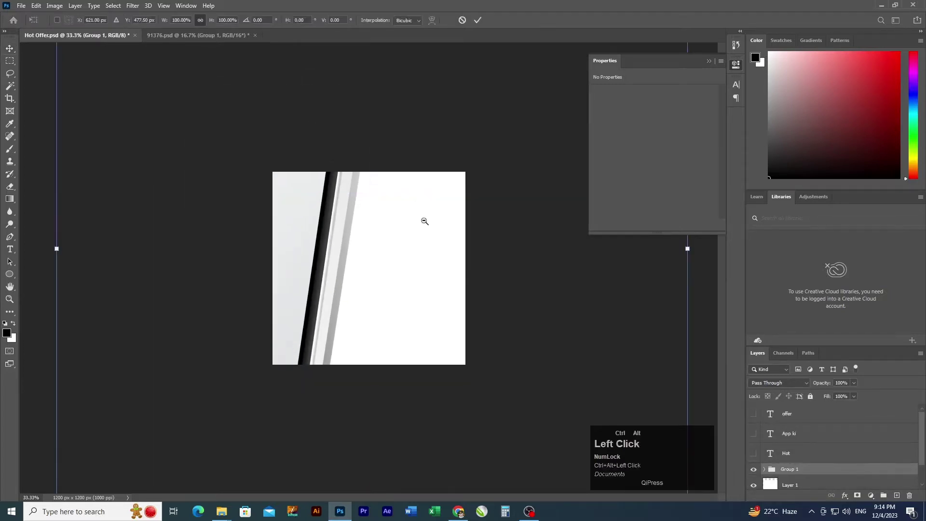
left_click_drag(371, 96, 459, 333)
key("Return")
- Move the phone mockup slightly up and to the right on the canvas, keeping its size
key("ctrl+0")
key("ctrl+t")
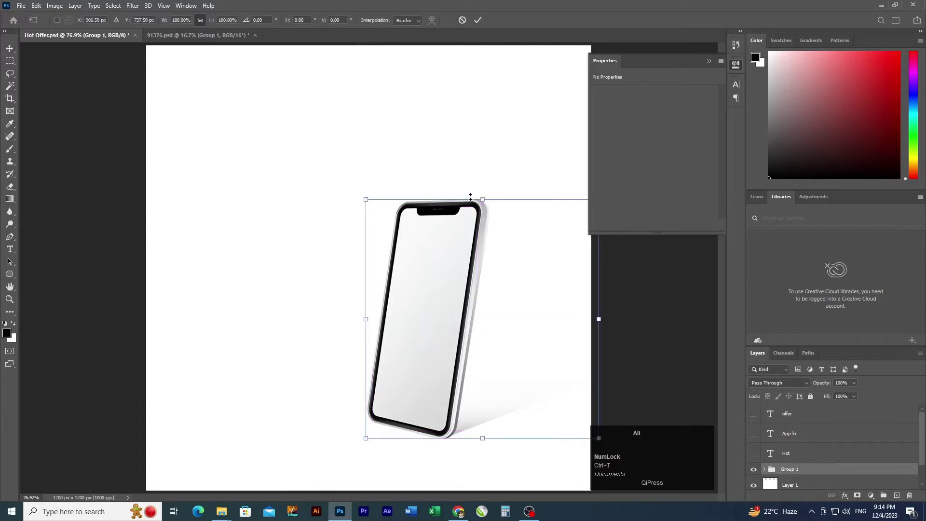
left_click(492, 183, "alt")
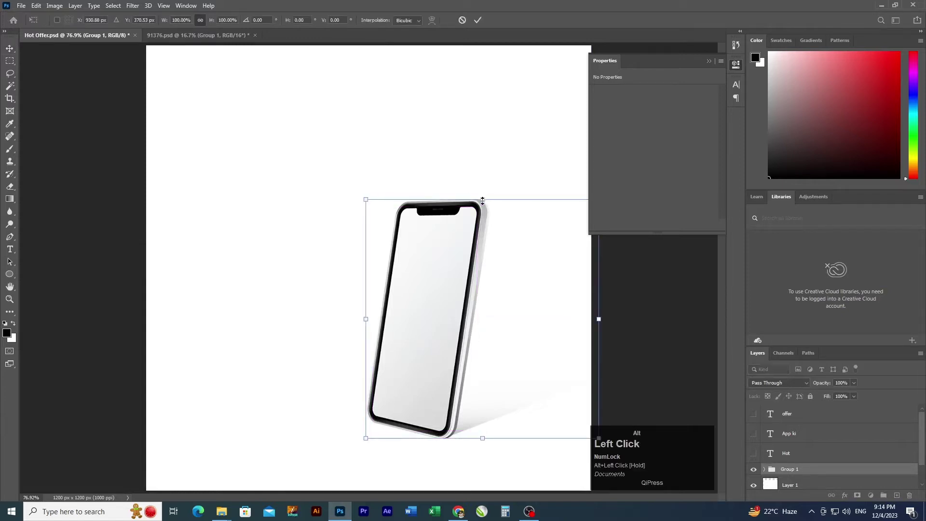
mouse_move(483, 200)
left_mouse_down()
mouse_move(484, 185)
mouse_move(482, 209)
mouse_move(483, 199)
left_mouse_up()
left_click_drag(454, 285, 479, 257)
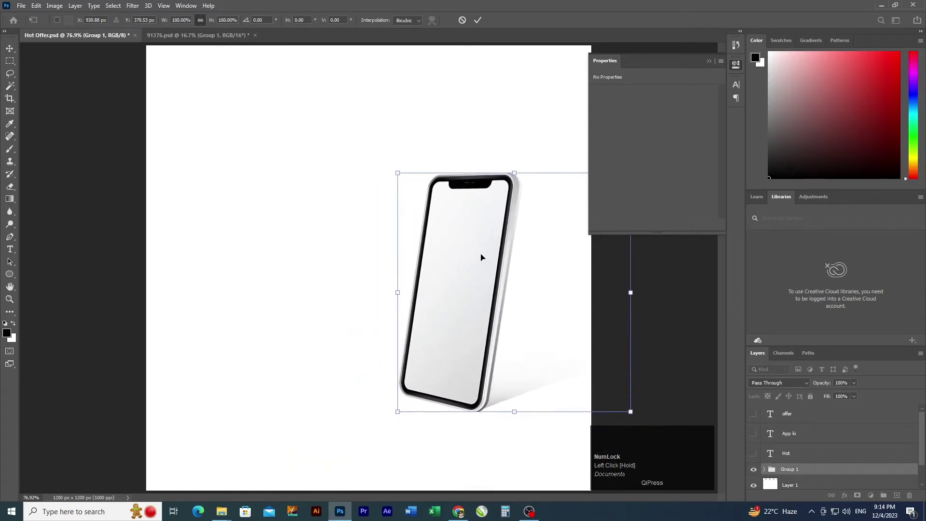
key("Return")
- Expand Group 1, switch auto-select back to Layer, and hide the group's Shadow layer
left_click(464, 287, "ctrl")
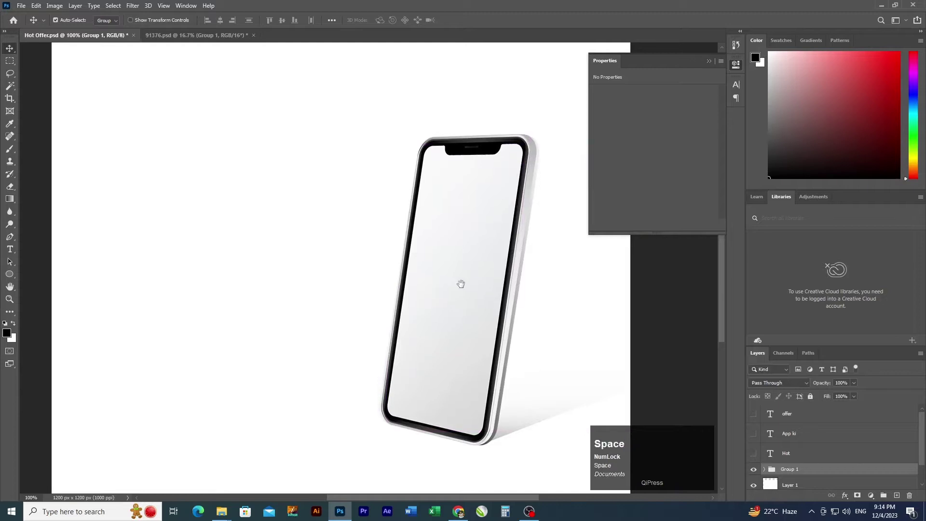
left_click(763, 470)
left_click(104, 21)
left_click(104, 37)
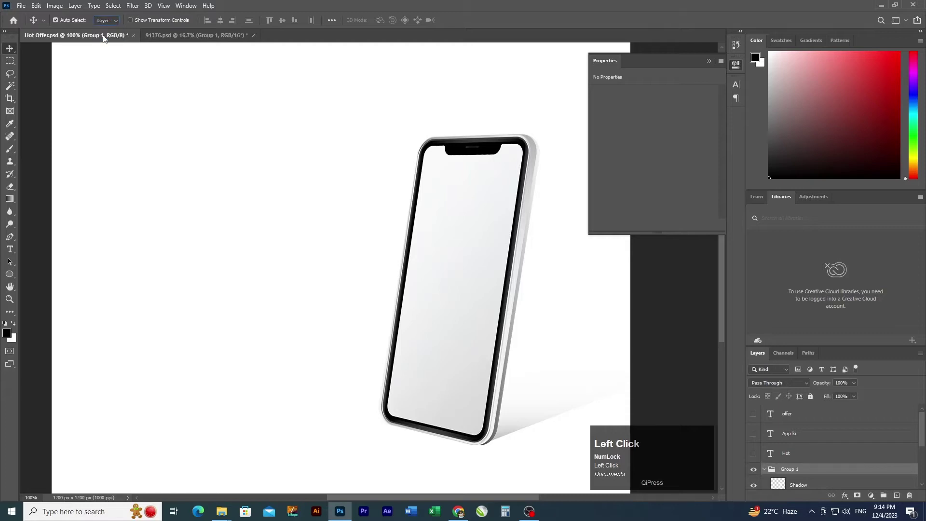
scroll(845, 459, "down", 2)
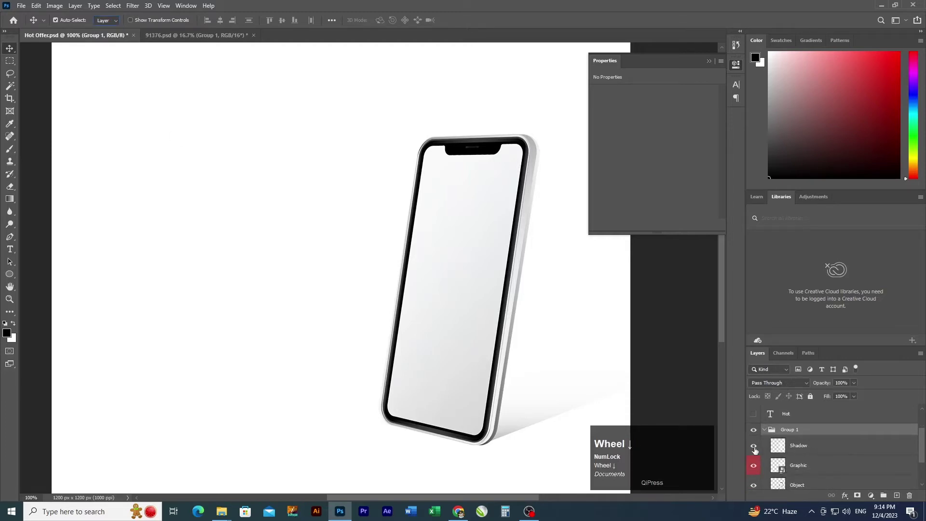
scroll(807, 454, "down", 1)
left_click(754, 427)
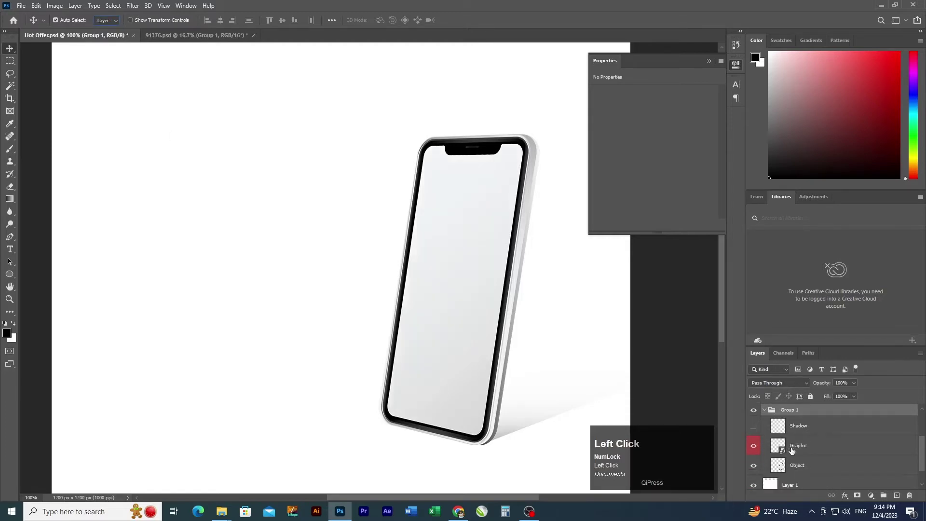
- Select the blank phone screen on the Graphic layer with the Magic Wand and copy it to a new layer
left_click(815, 452)
left_click(754, 446)
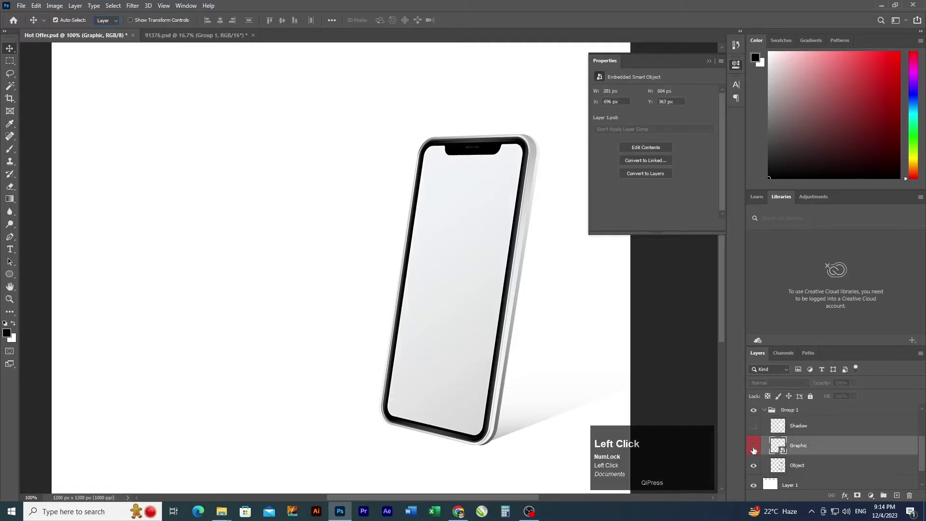
left_click(754, 446)
key("w")
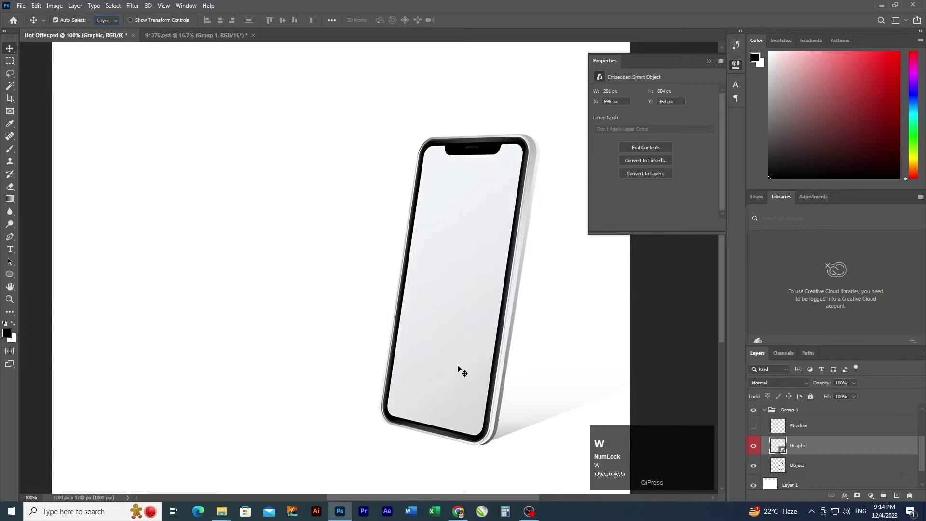
left_click(9, 86)
left_click(469, 305)
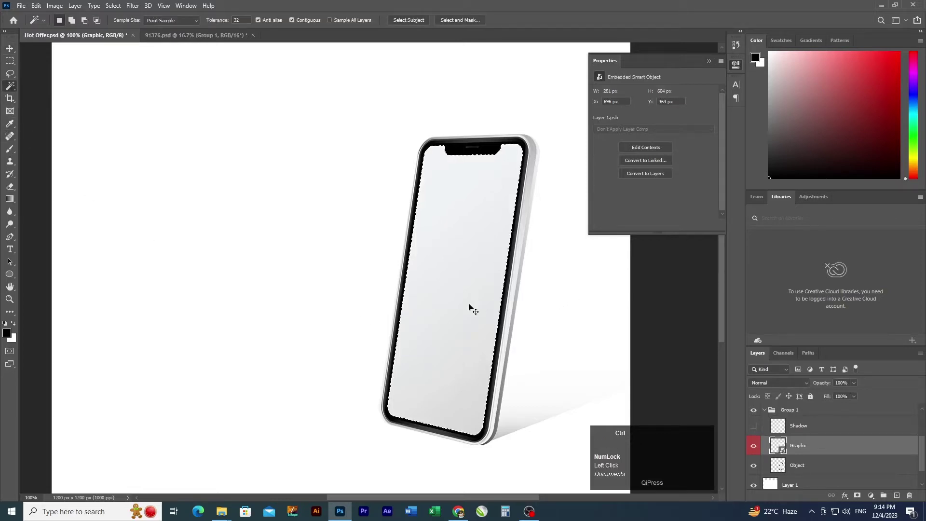
key("ctrl+j")
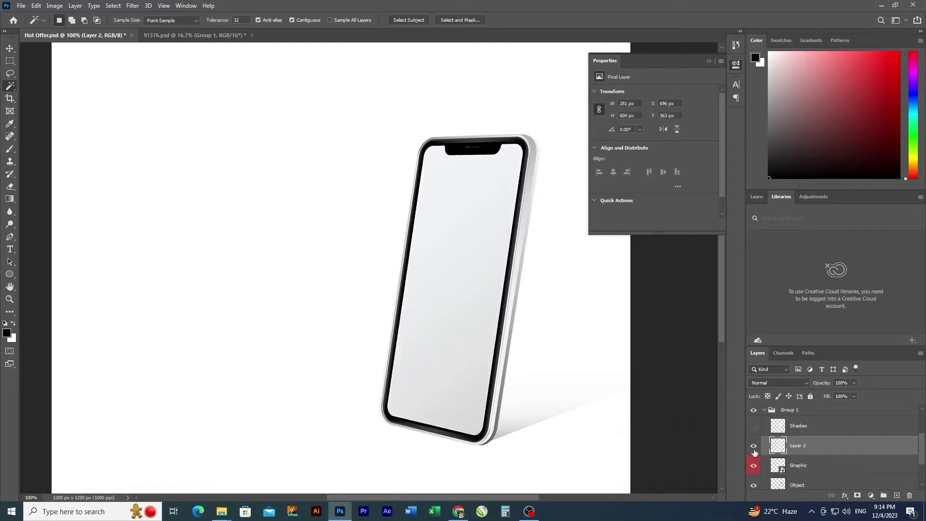
- Place the burger image pngwing.com (3) from the MISC folder into the document above the phone-screen copy
key("v")
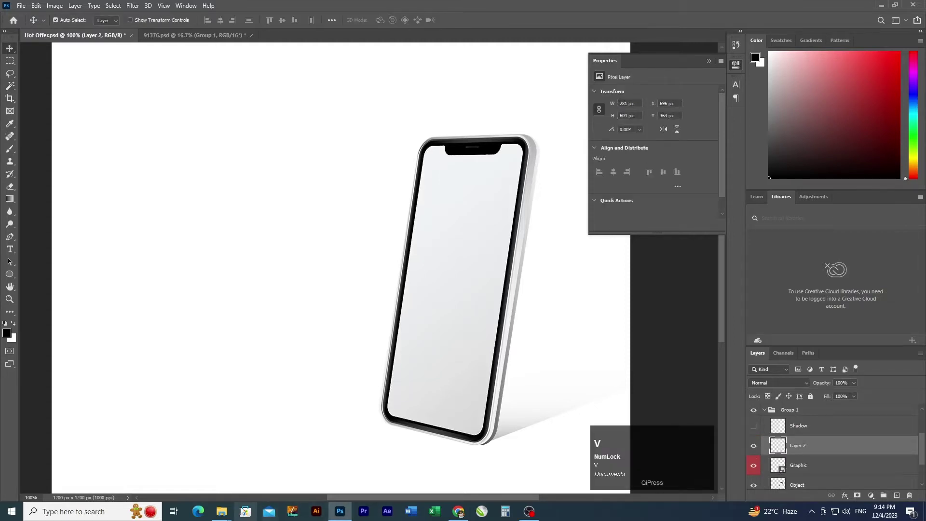
left_click(230, 512)
left_click(181, 465)
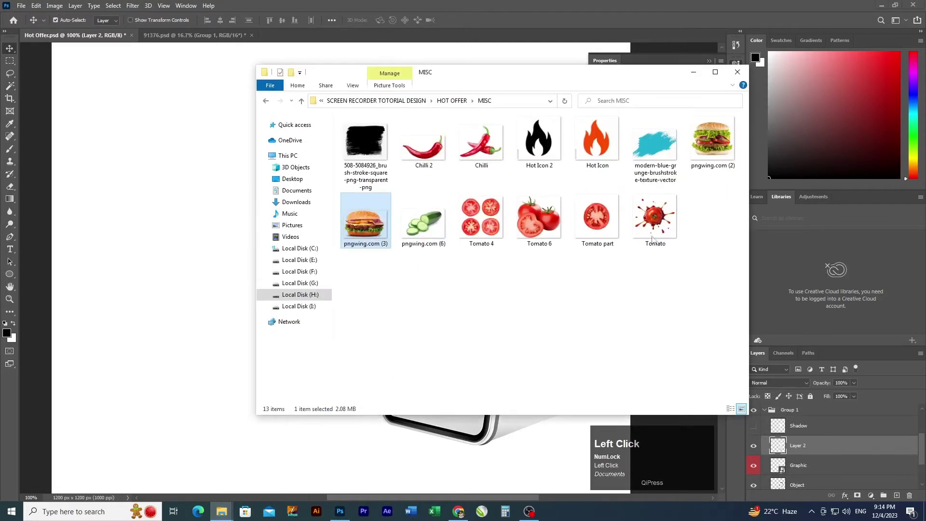
left_click_drag(717, 137, 555, 207)
left_click_drag(363, 224, 166, 271)
key("Return")
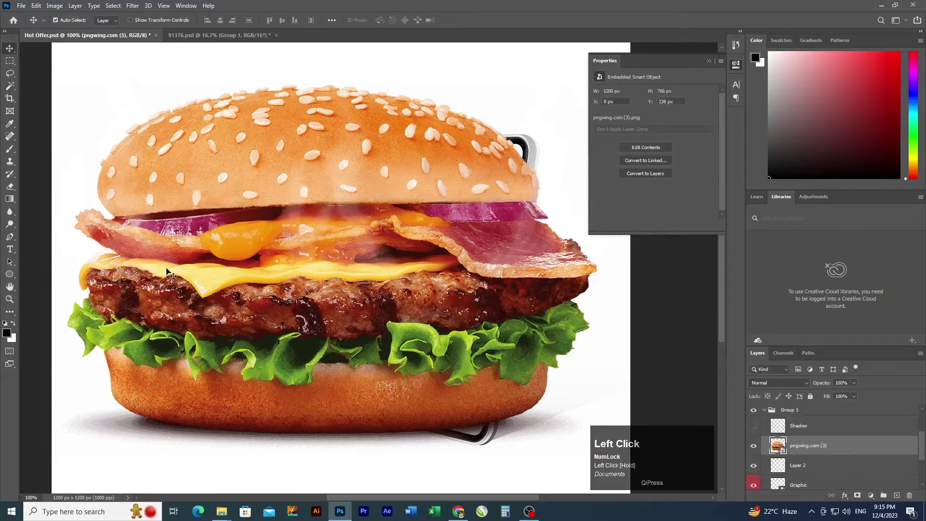
- Scale the burger to 4.15% over the phone's lower part and clip it to the phone-screen copy, Layer 2
key("ctrl+t")
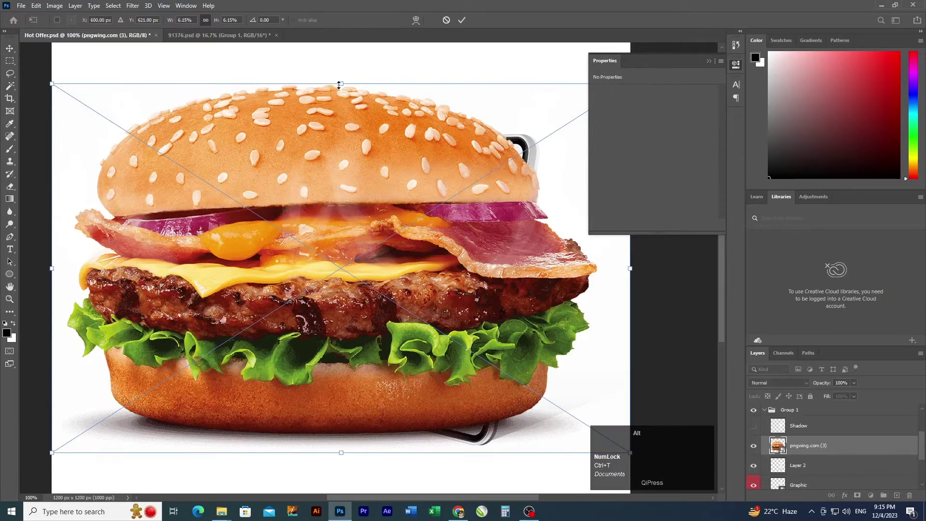
left_click_drag(341, 84, 341, 144)
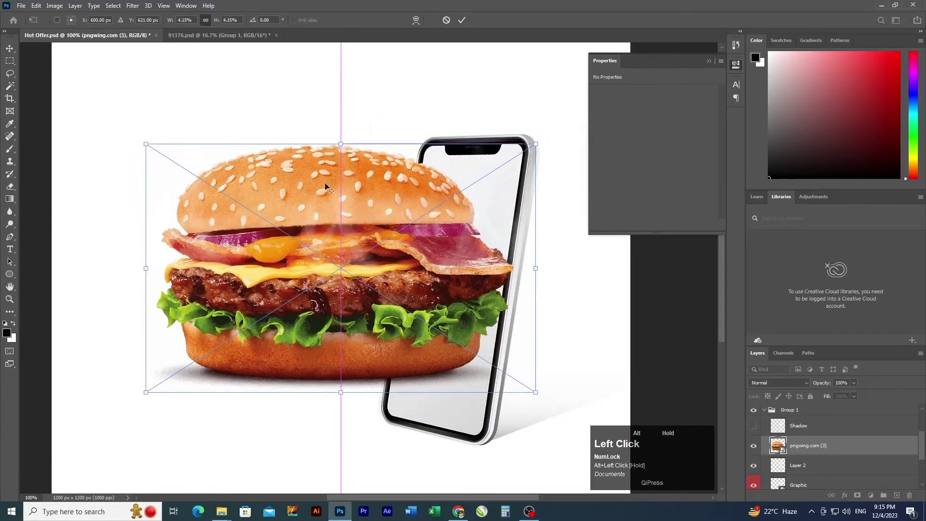
left_click_drag(323, 250, 347, 315)
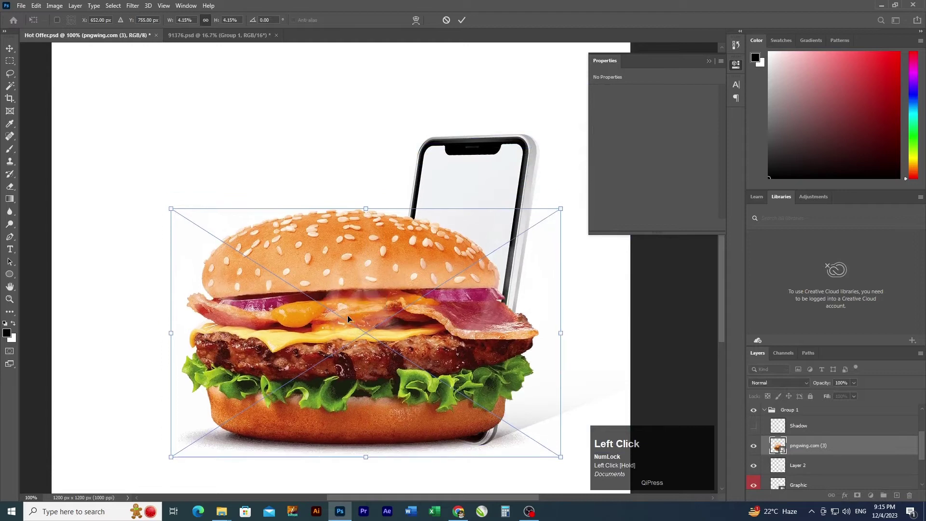
double_click(348, 315)
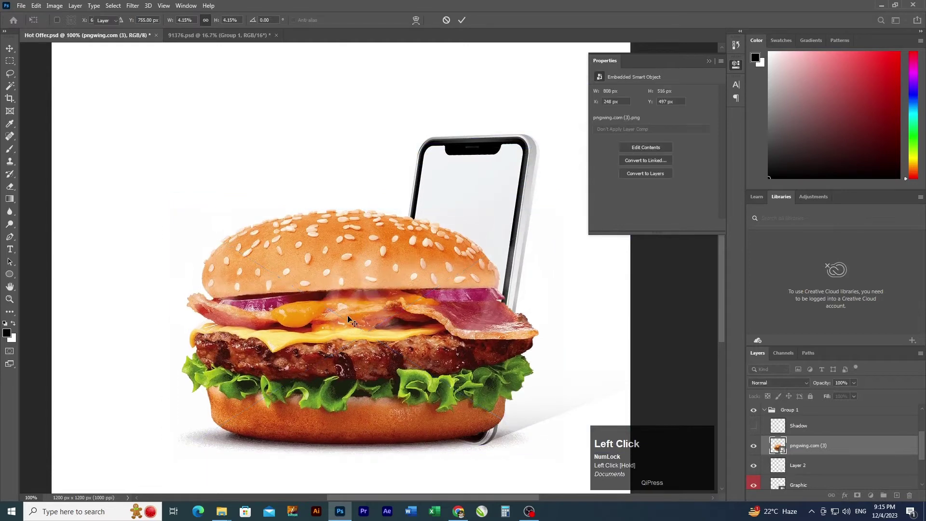
left_click(815, 454, "alt")
key("ctrl+minus")
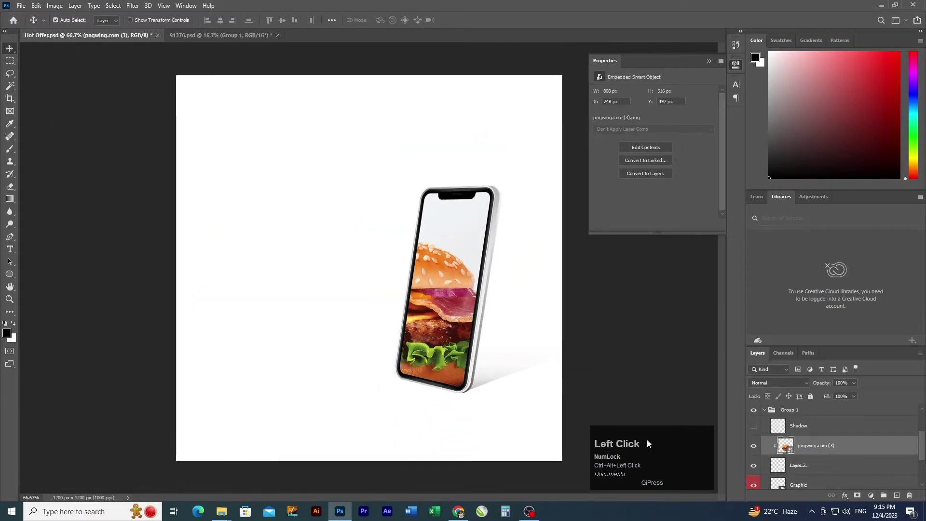
key("ctrl+j")
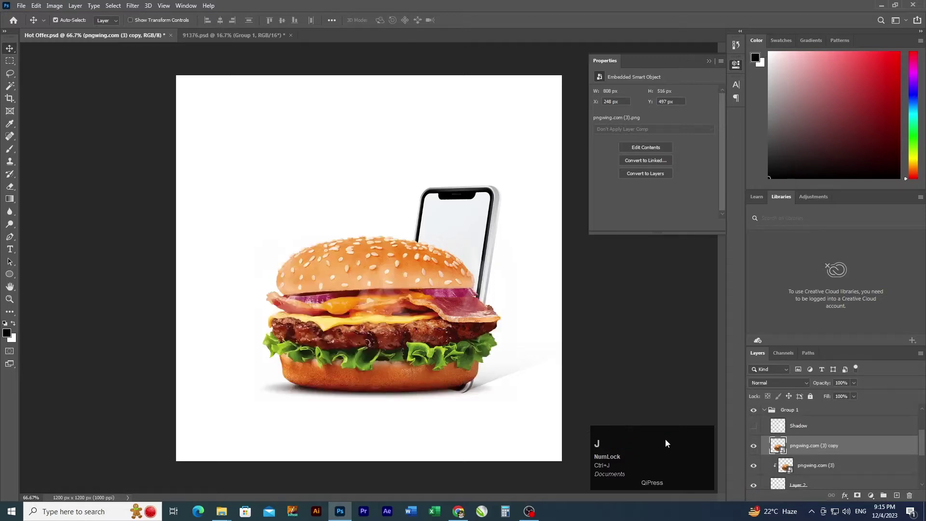
left_click(511, 345, "ctrl")
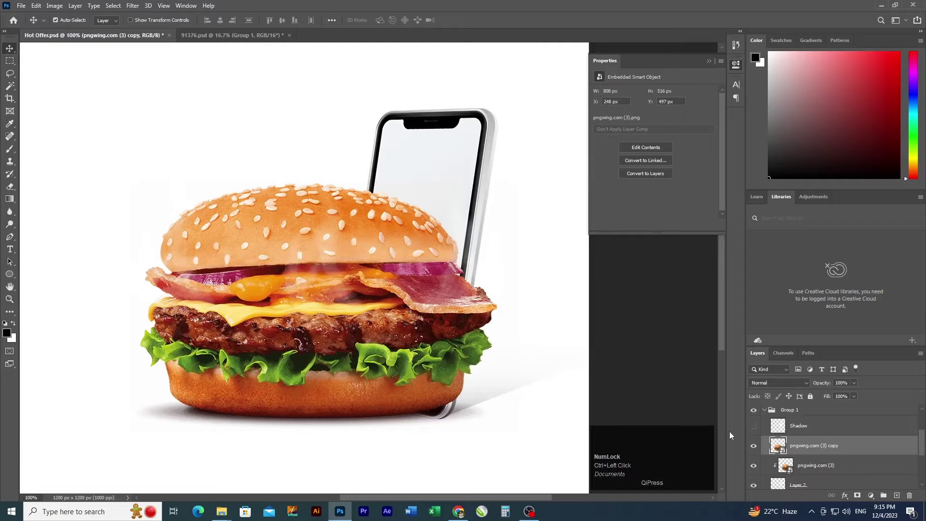
key("ctrl+space")
key("Delete")
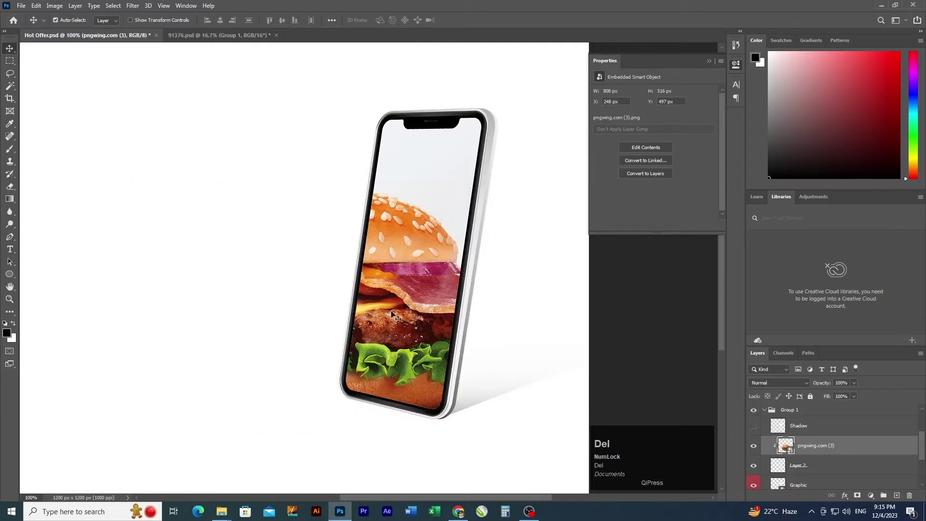
- Shift the clipped burger slightly to the right inside the phone screen and duplicate it as an unclipped layer above
left_click_drag(394, 307, 411, 311)
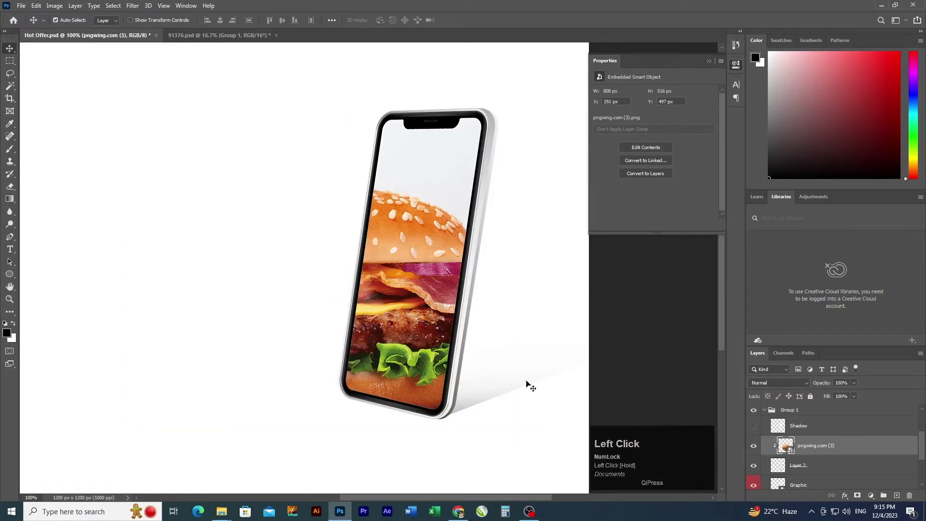
key("ctrl+j")
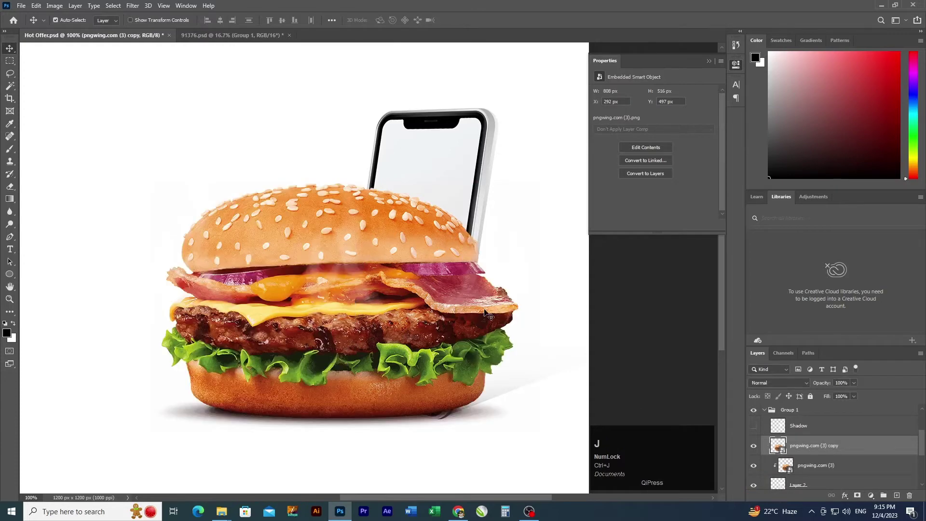
left_click(469, 310, "ctrl")
left_click(460, 327, "ctrl+alt")
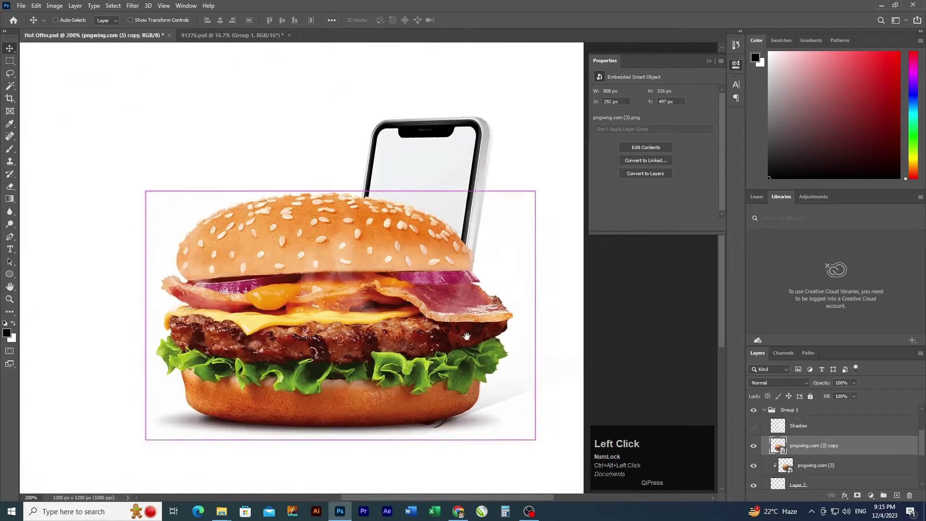
left_click_drag(467, 336, 458, 333)
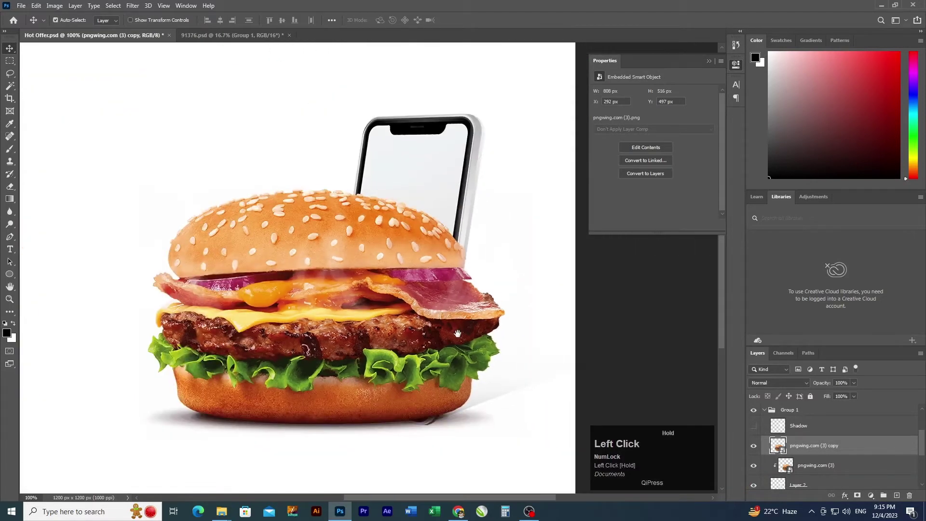
- Lower the opacity of the pngwing.com (3) copy layer to 75% so the phone shows through the burger
left_click(805, 384)
left_click(874, 408)
left_click(853, 383)
left_click_drag(849, 396, 843, 397)
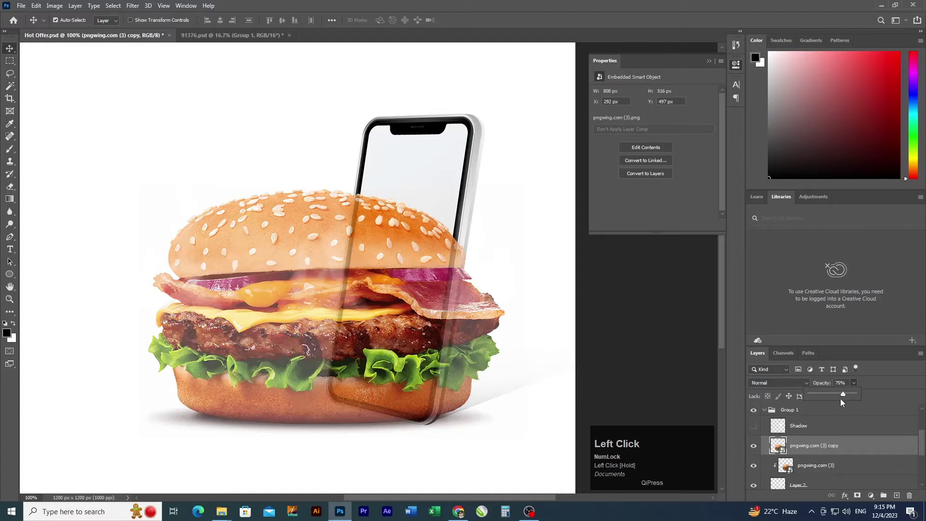
- Outline the burger copy's part beyond the phone's right screen edge with a closed Pen path and convert the path to a selection
left_click(504, 378, "ctrl")
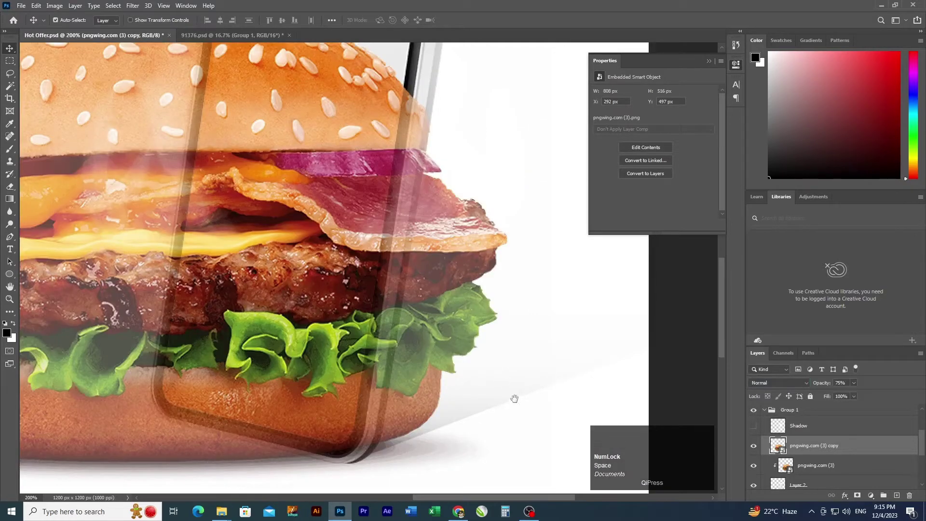
left_click(505, 402, "ctrl+alt")
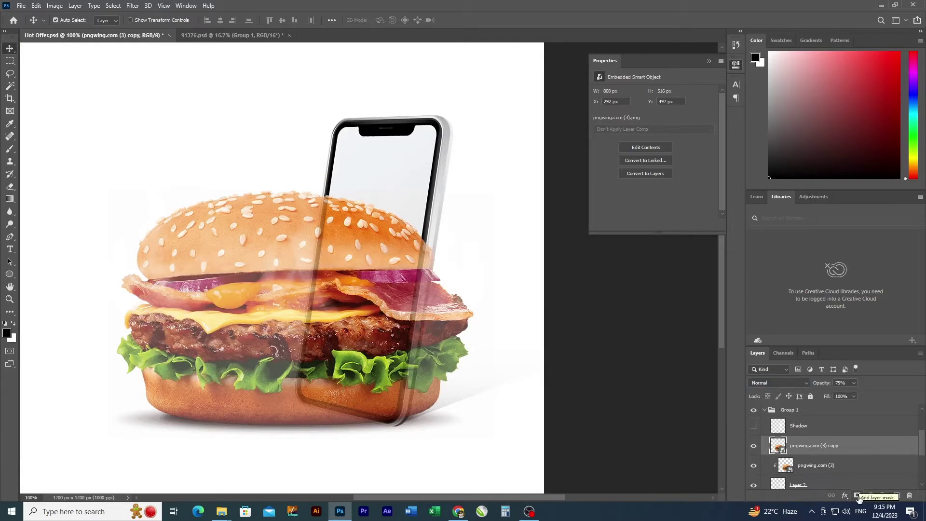
left_click(423, 337, "ctrl")
left_click_drag(423, 338, 437, 271)
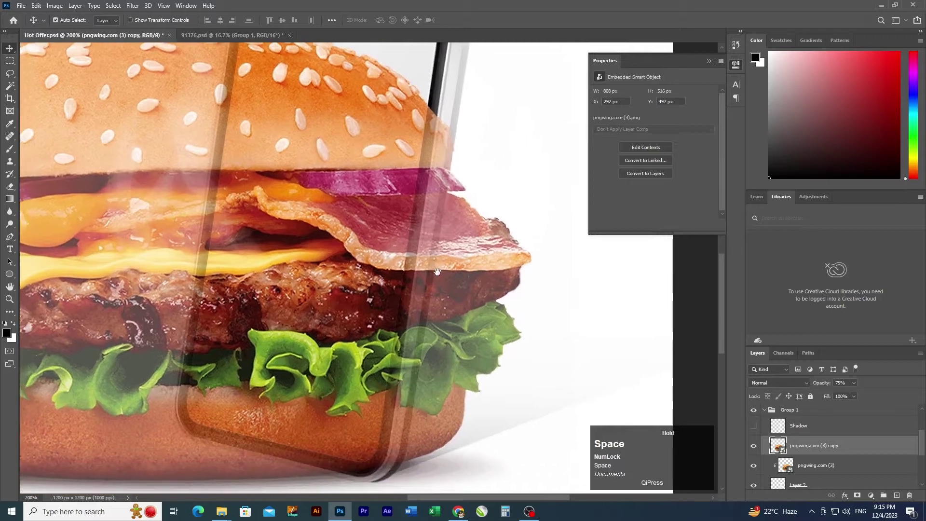
key("p")
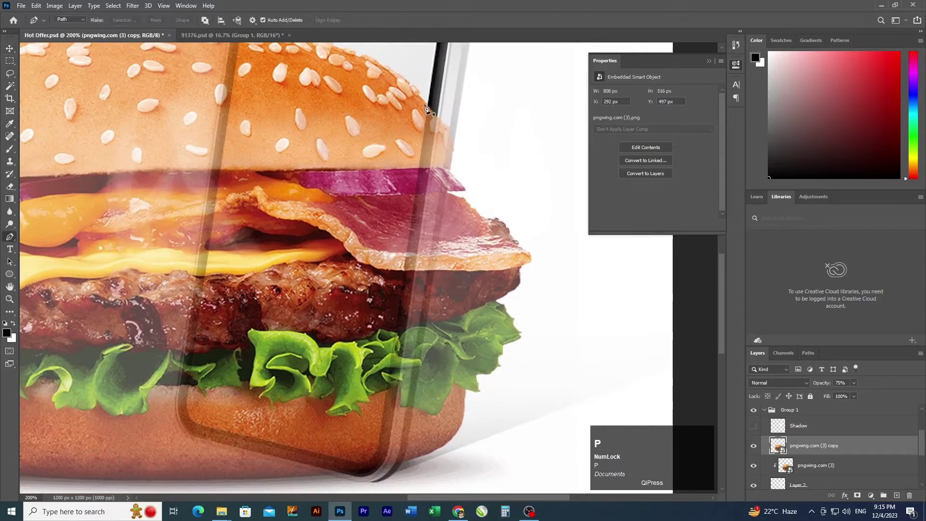
left_click(428, 103)
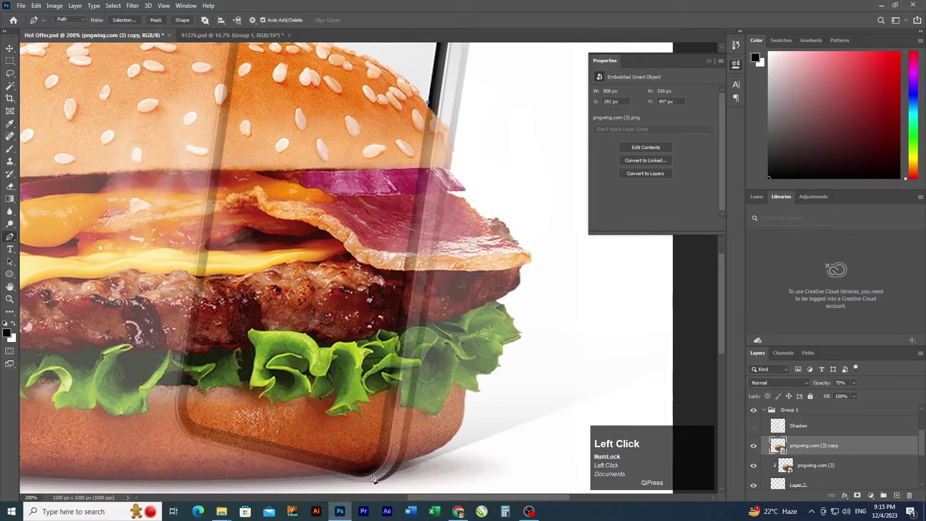
key("ctrl+z")
left_click(380, 451)
left_click_drag(390, 460, 400, 419)
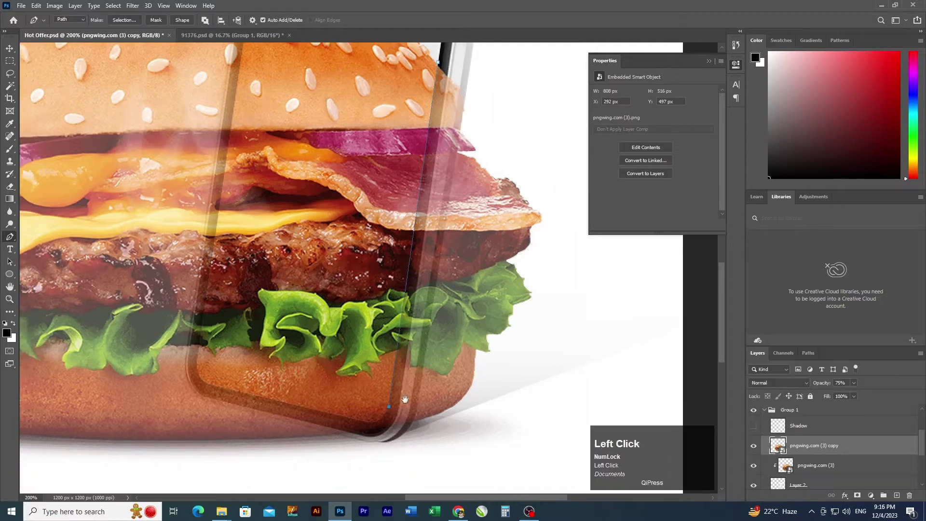
left_click(384, 457)
left_click(479, 403, "ctrl+alt")
left_click(539, 409)
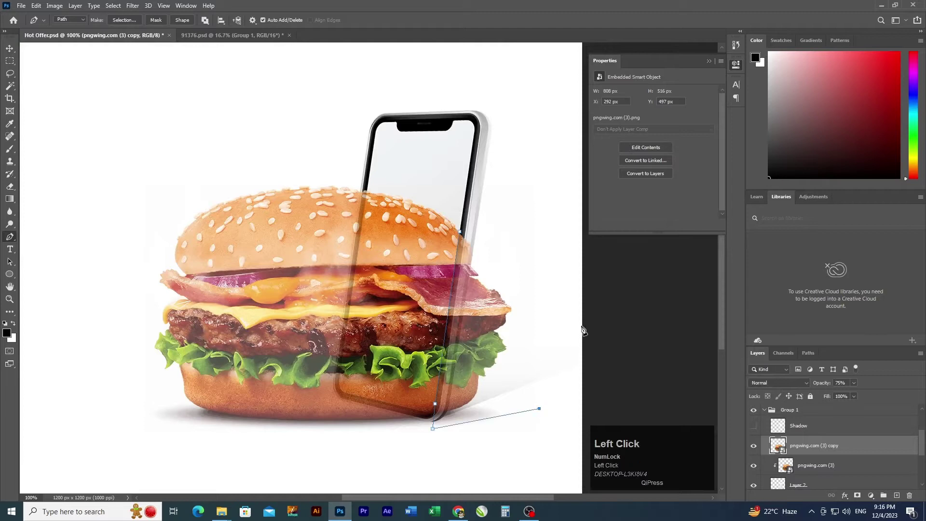
left_click(581, 321)
key("ctrl+Return")
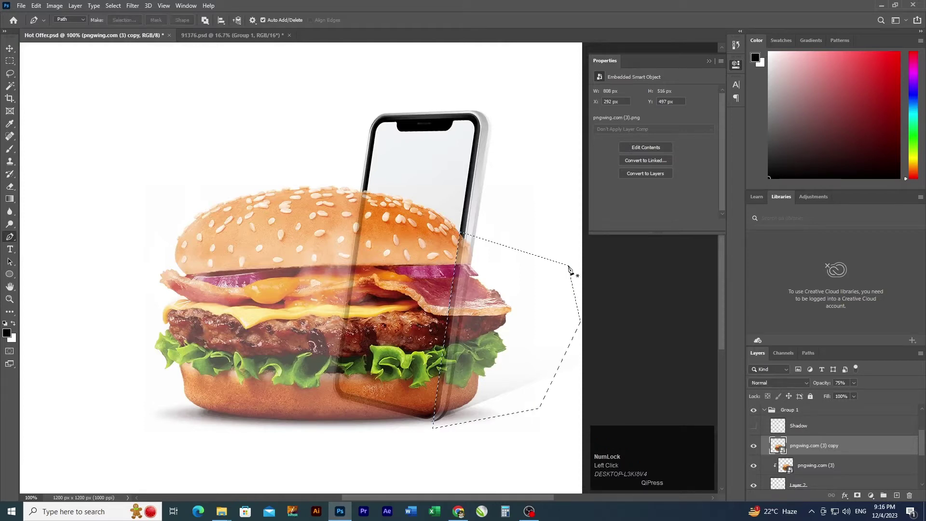
left_click(857, 496, "ctrl")
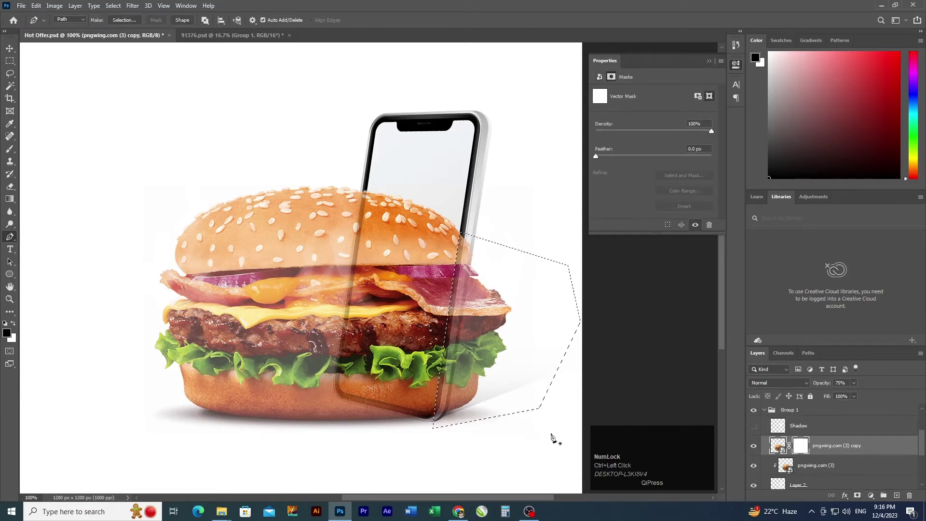
key("b")
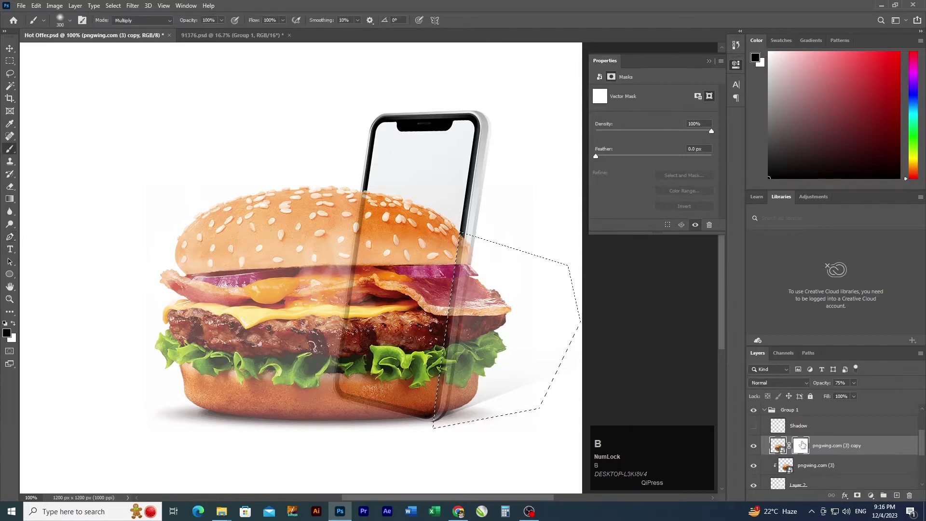
left_click(778, 445)
key("b")
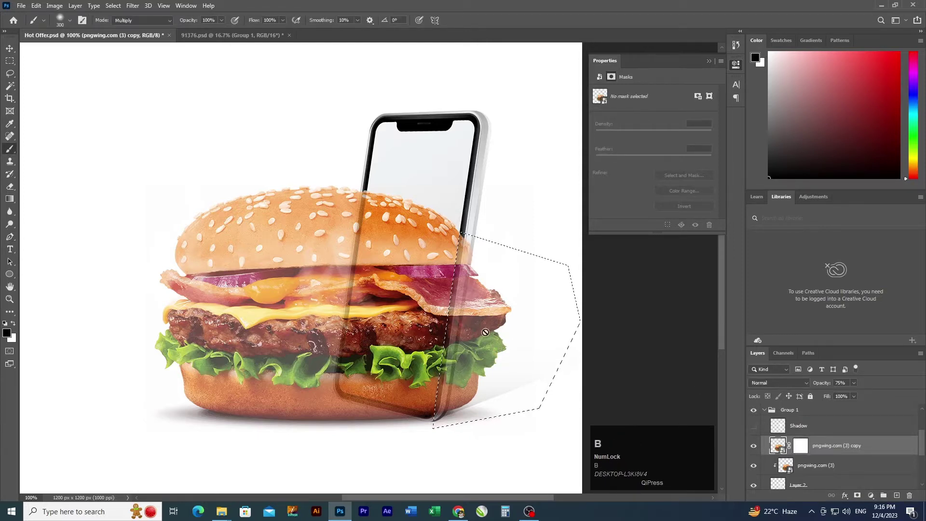
left_click(896, 495)
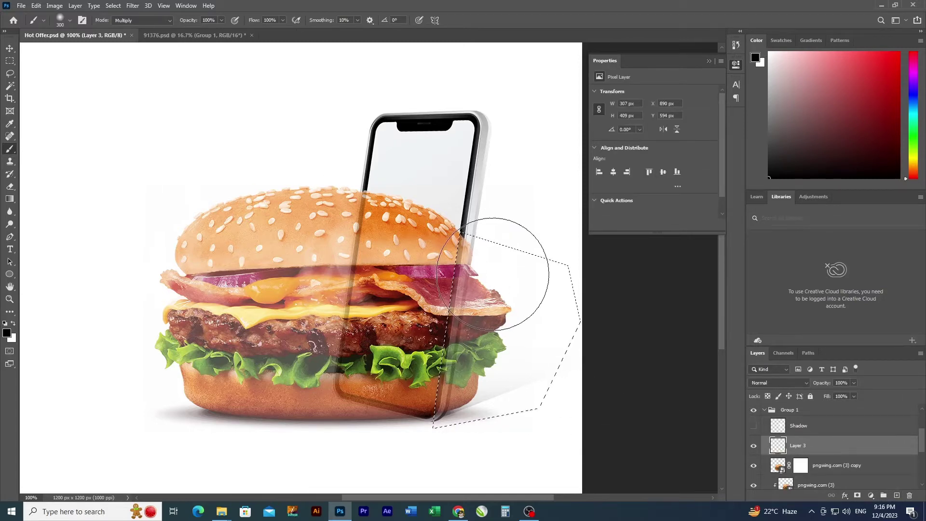
left_click_drag(492, 270, 487, 370)
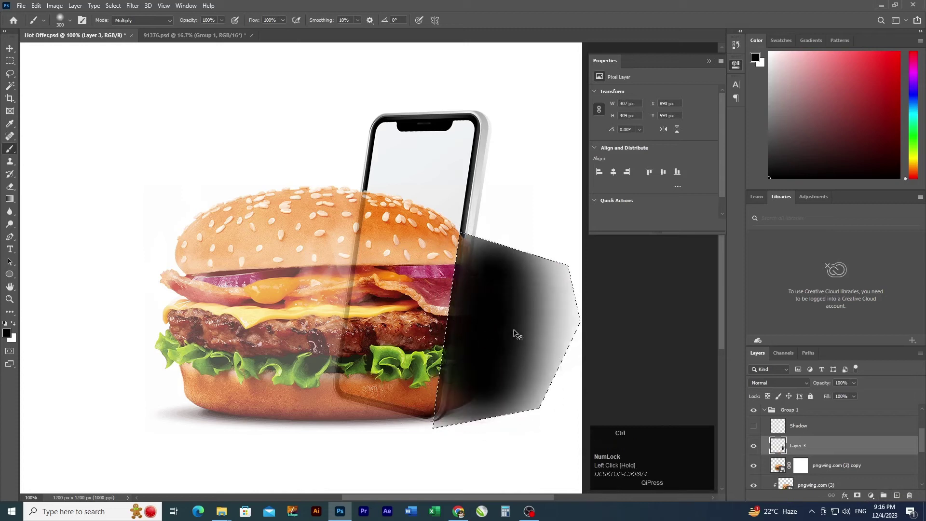
key("ctrl+z")
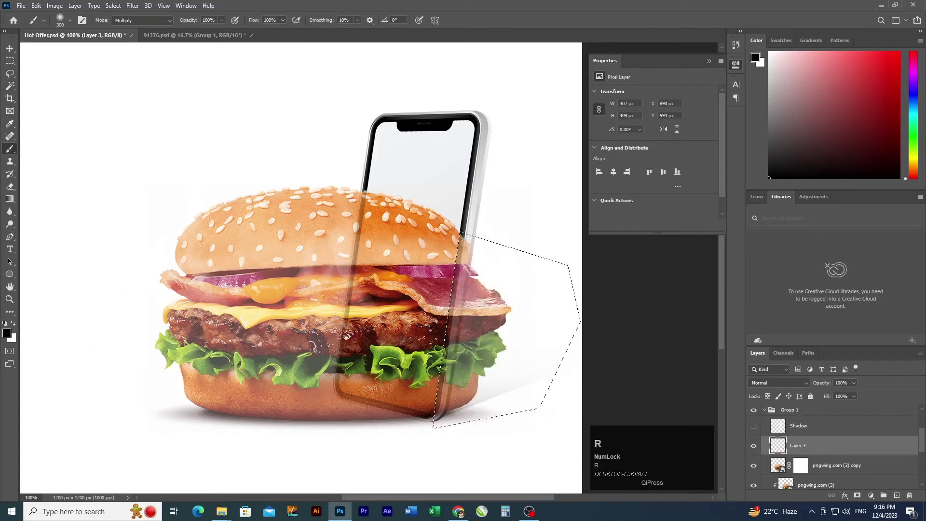
key("r")
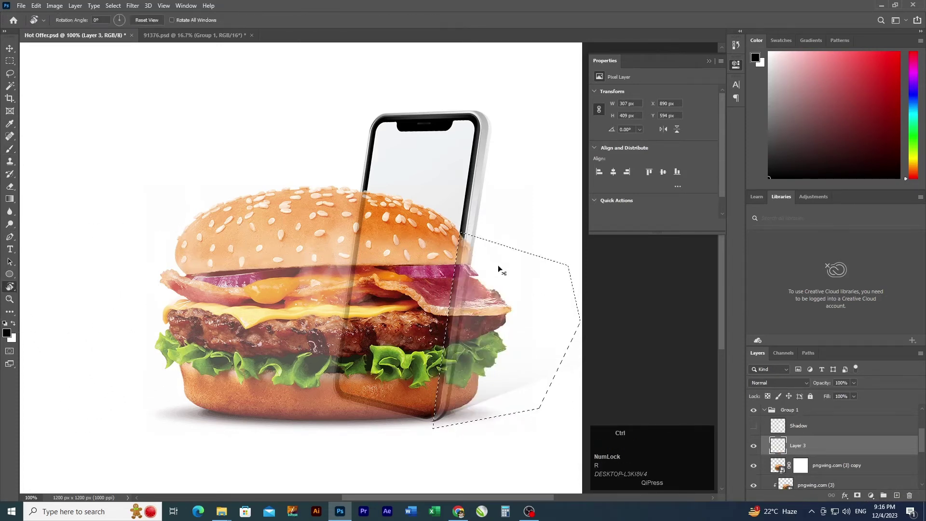
key("ctrl+z")
key("ctrl+z")
key("ctrl+z")
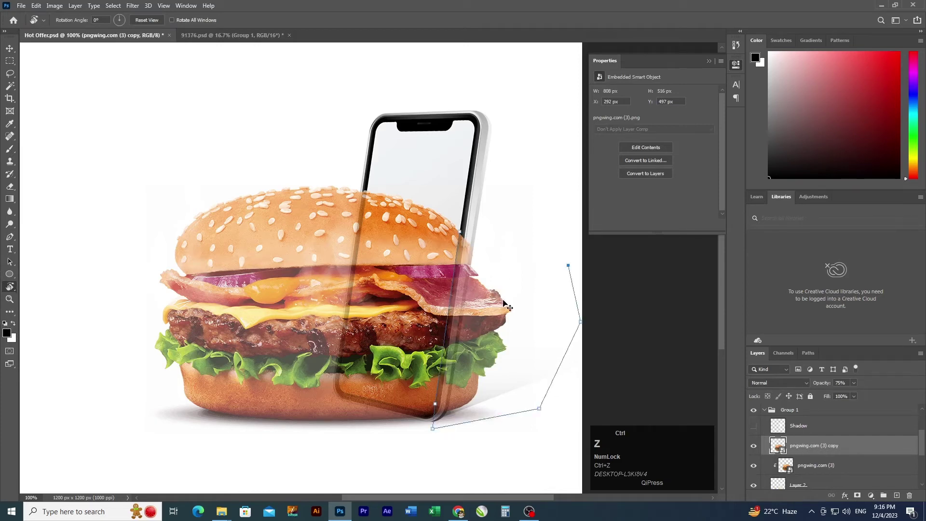
key("ctrl+shift+z")
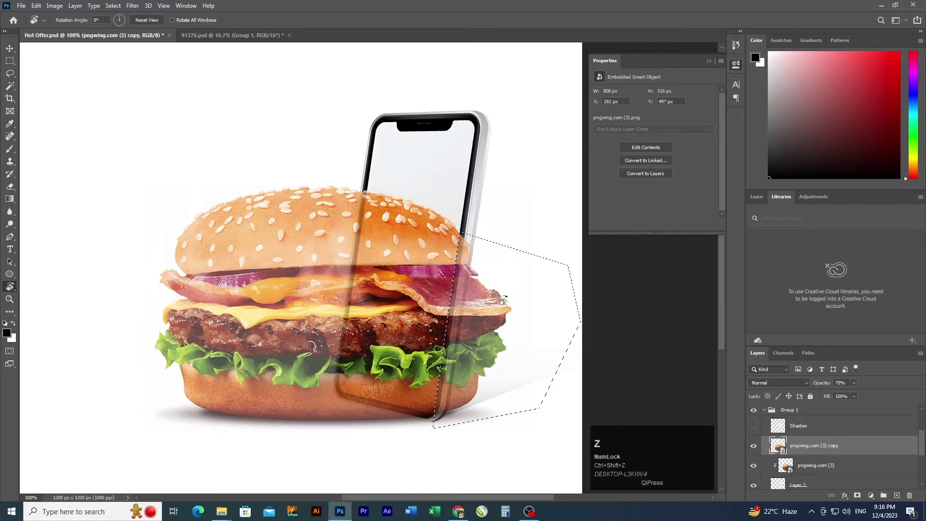
- Rasterize the pngwing.com (3) copy layer, delete its selected part beyond the phone's right edge, and deselect
key("Delete")
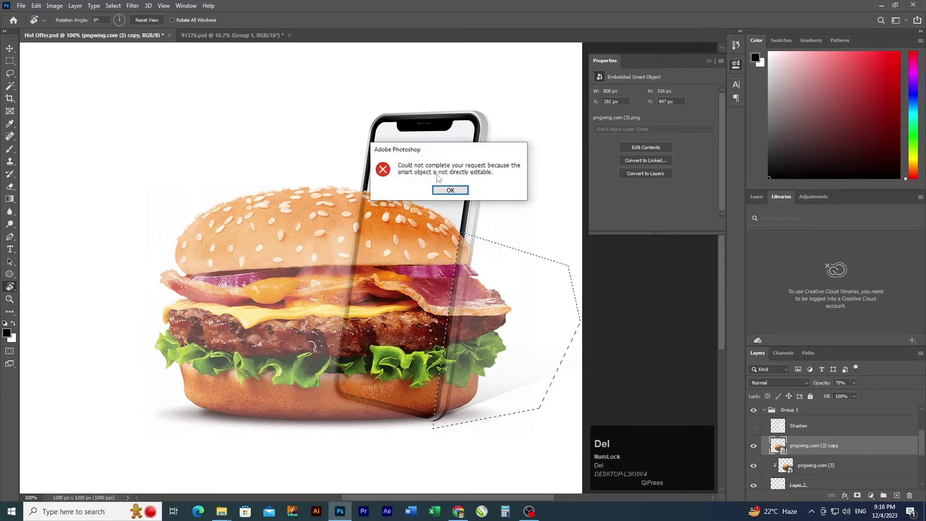
left_click(449, 190)
right_click(826, 445)
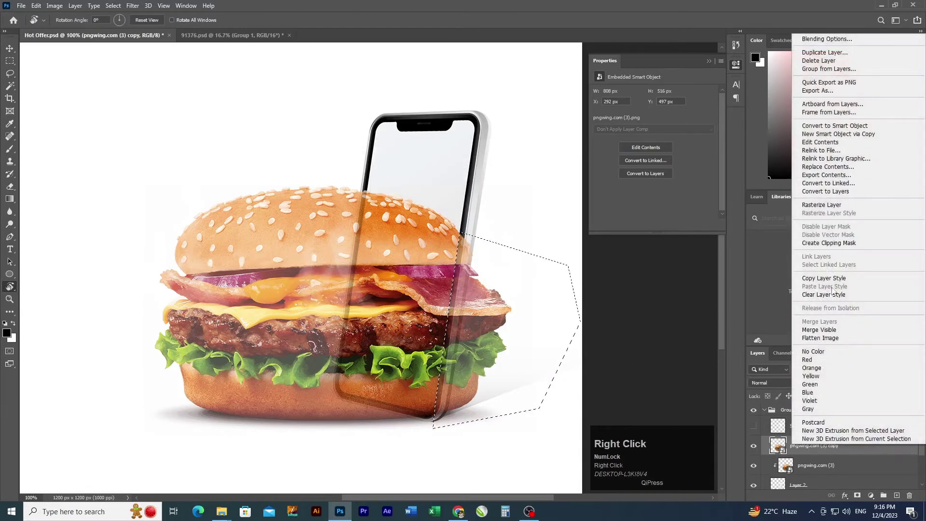
left_click(822, 204)
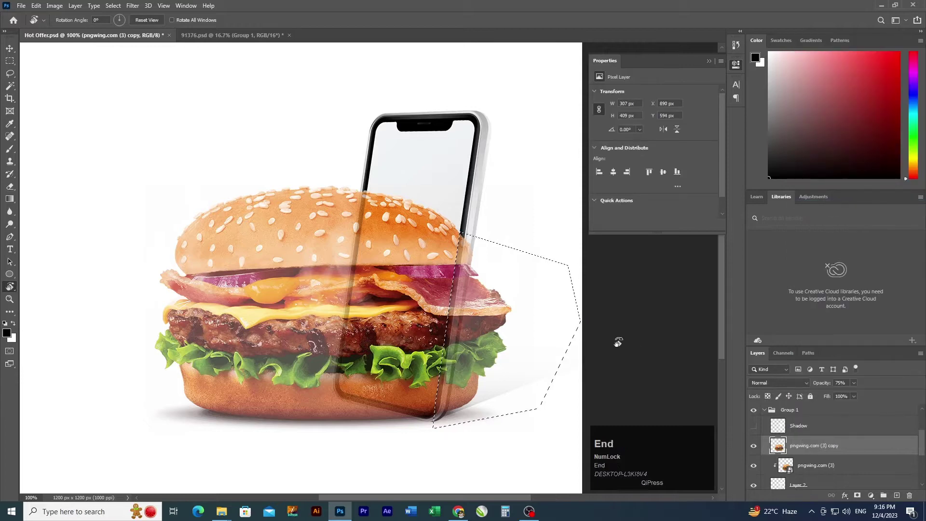
key("End")
key("ctrl+d")
key("ctrl+f")
key("ctrl+space")
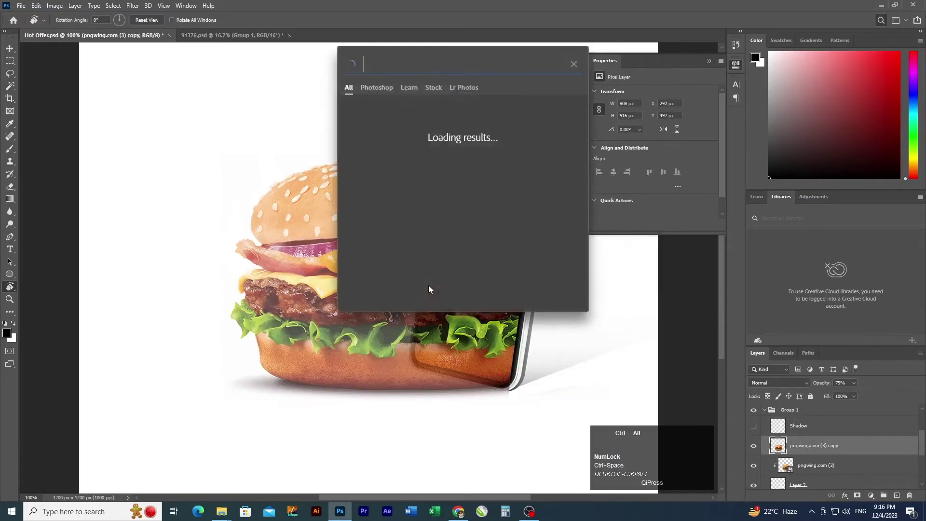
left_click(481, 357, "ctrl+alt")
- Set the opacity of the pngwing.com (3) copy layer to 100%
key("v")
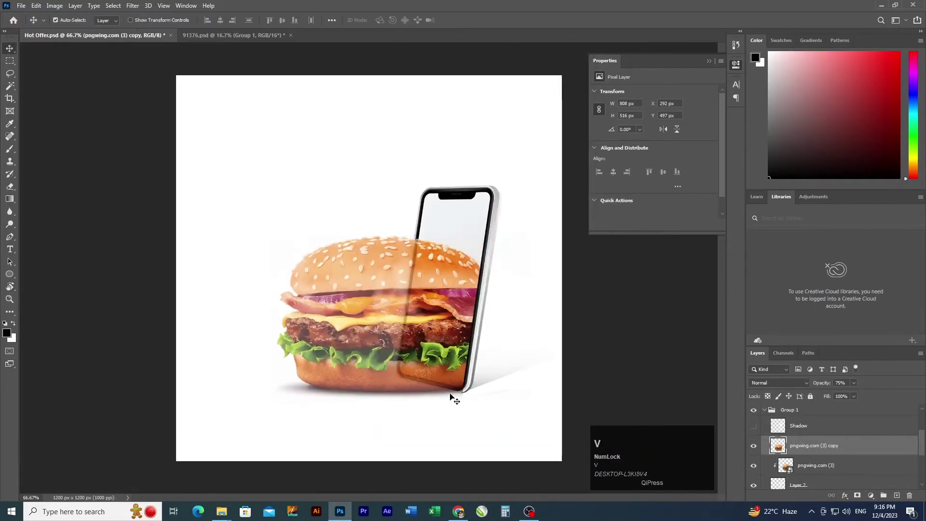
key("v")
left_click(854, 383)
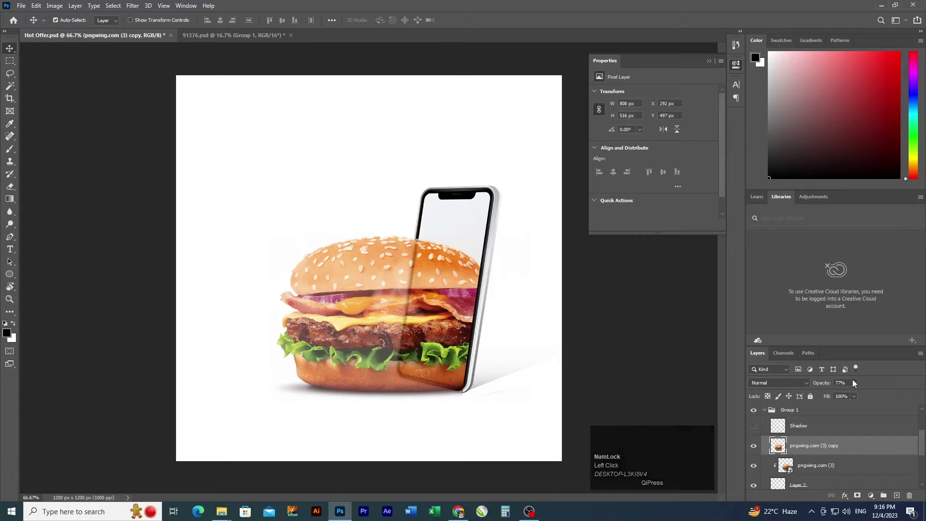
left_click_drag(854, 381, 877, 395)
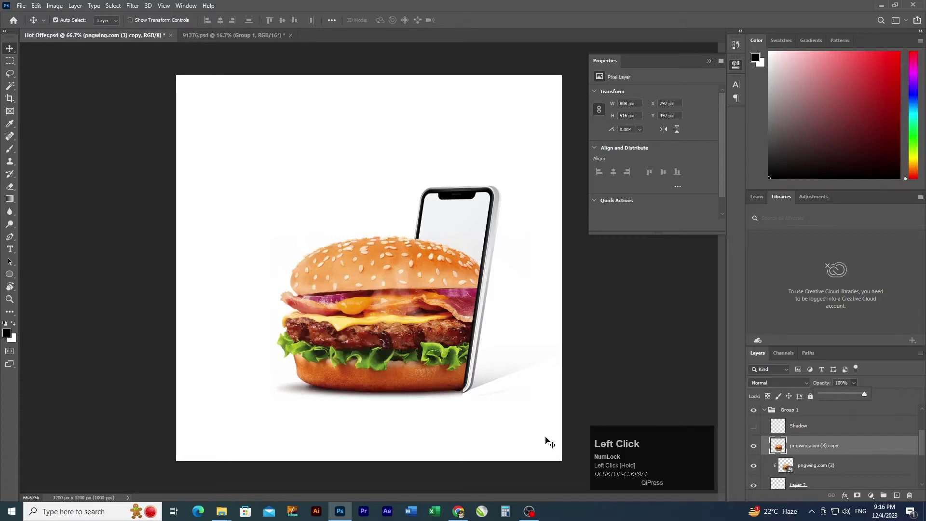
- Add a layer mask to the burger copy and hide its leftover edge below the phone's bottom corner with a black size 90 brush
left_click(422, 402, "ctrl")
left_click(422, 402, "ctrl")
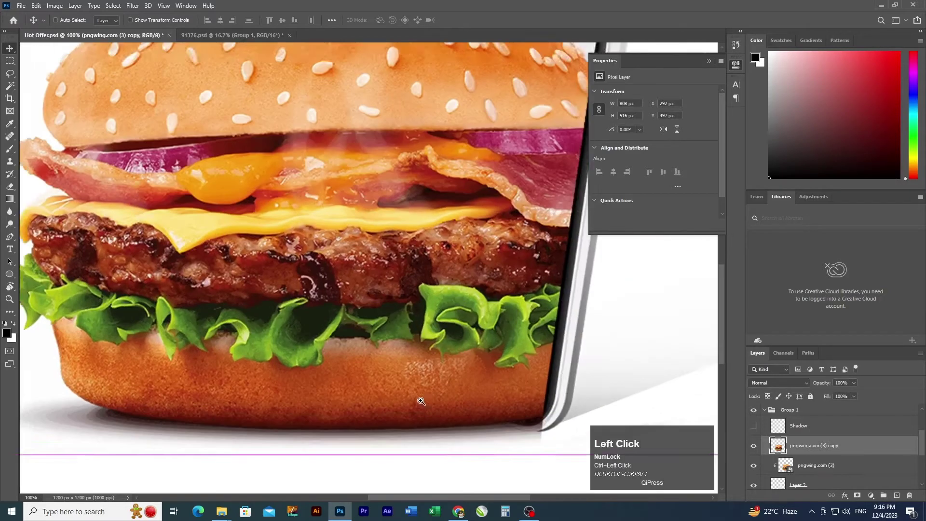
left_click_drag(420, 401, 444, 388)
left_click(442, 375, "alt")
left_click(459, 391, "ctrl")
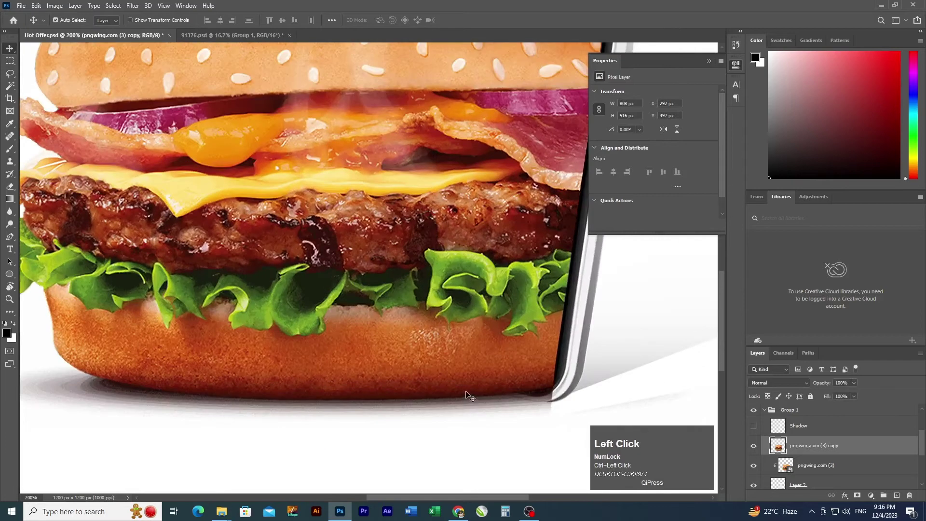
left_click(857, 496)
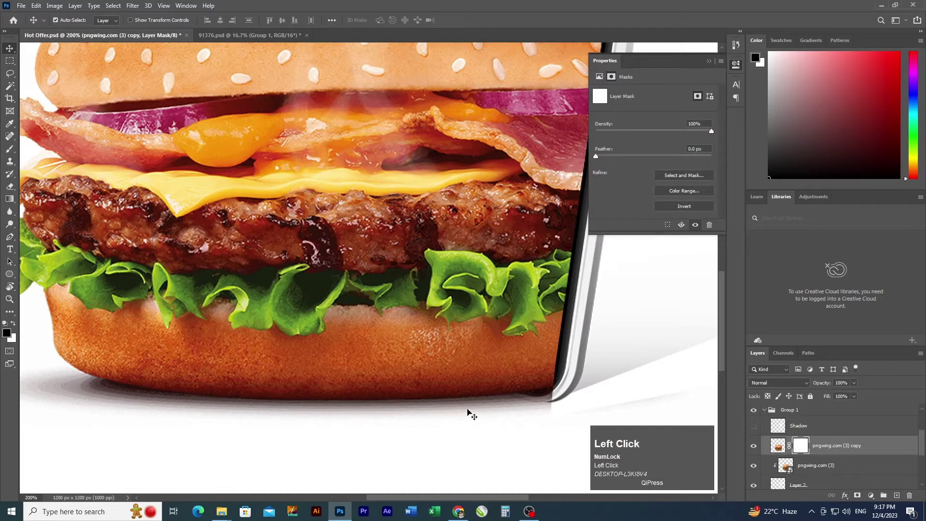
key("b")
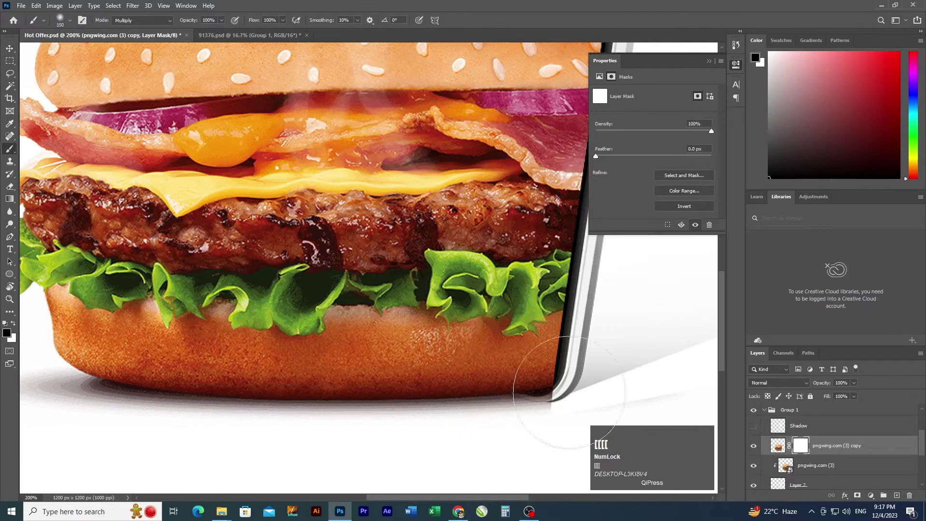
key("bracketleft")
key("bracketleft")
key("bracketleft")
mouse_move(563, 393)
left_mouse_down()
mouse_move(553, 406)
mouse_move(571, 414)
left_mouse_up()
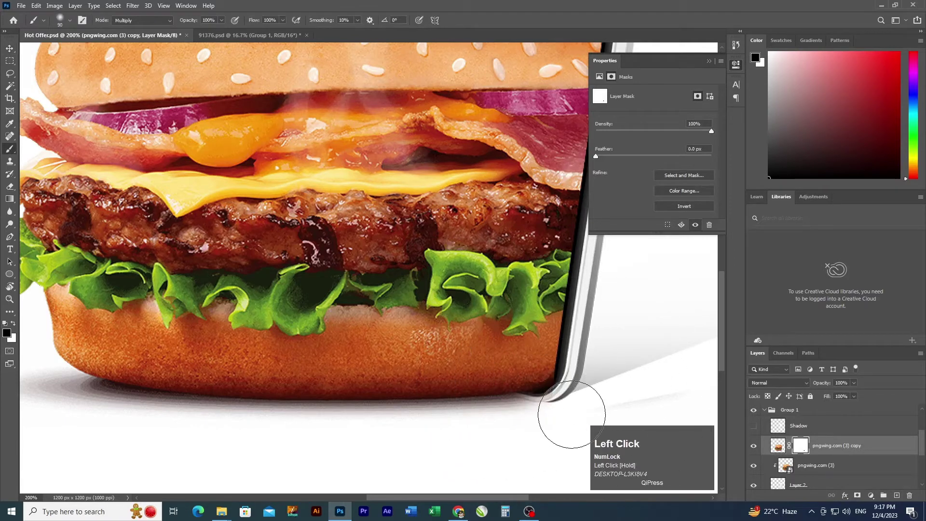
left_click(438, 367, "ctrl+alt")
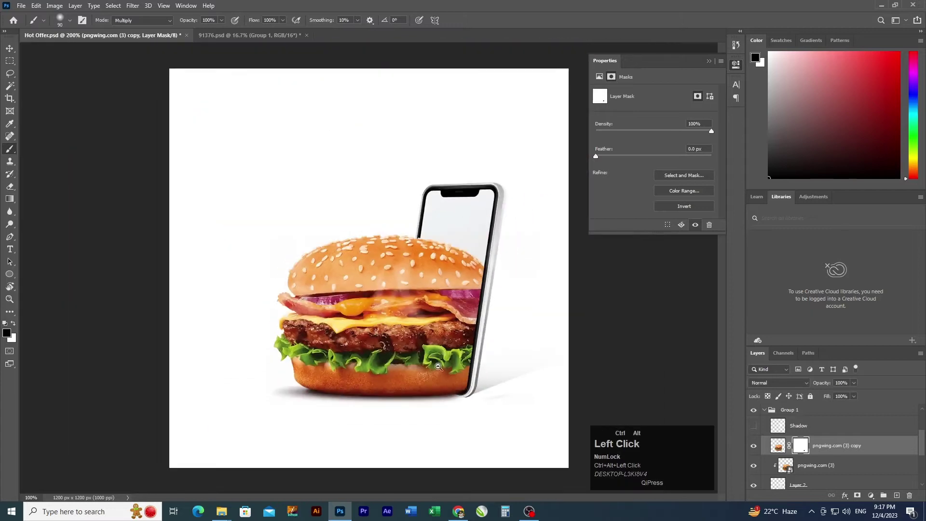
left_click(398, 316, "ctrl")
left_click_drag(399, 316, 407, 321)
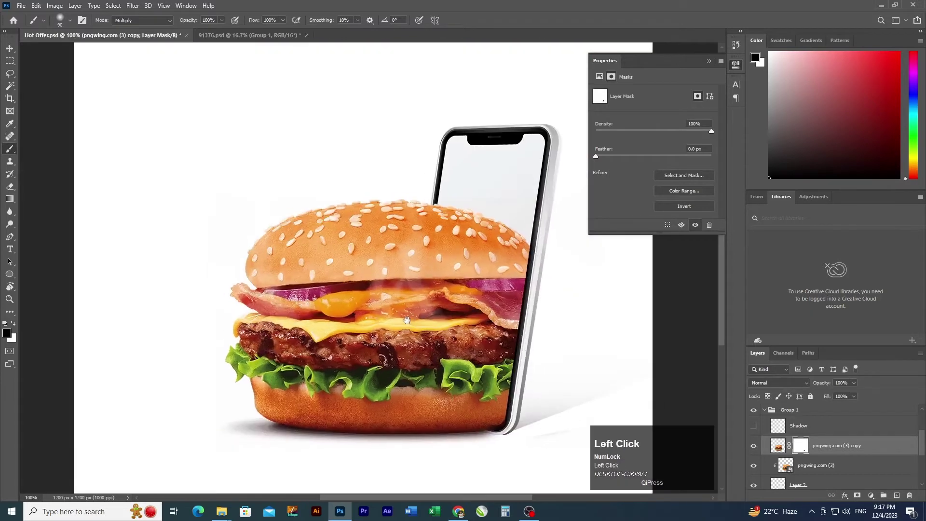
left_click(407, 320, "ctrl+alt")
- Place the Chilli image from the MISC folder into the document above the burger copy
key("v")
key("alt+Tab")
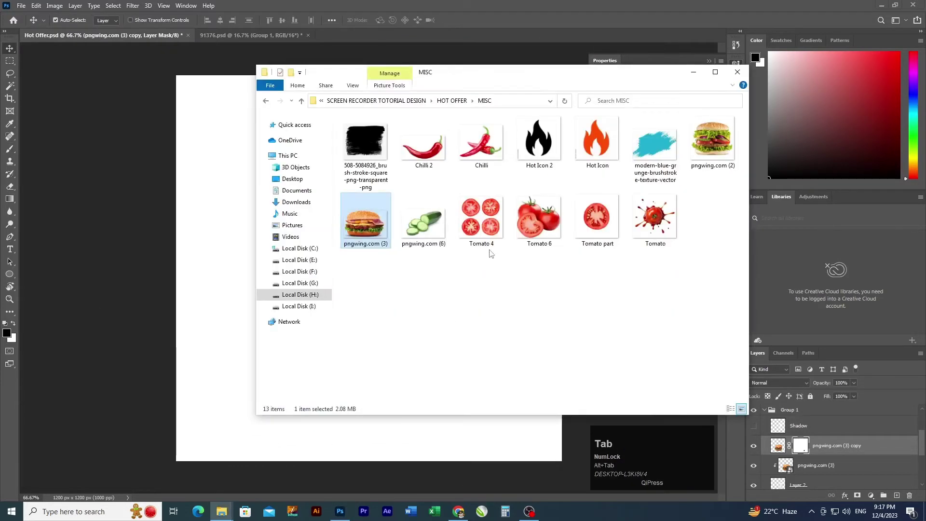
left_click_drag(481, 142, 229, 399)
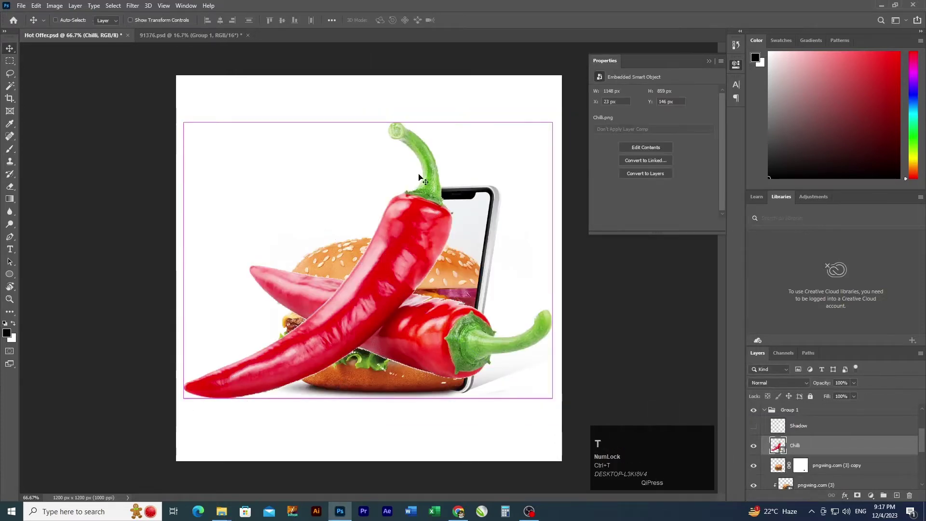
- Scale the Chilli image down to about 354 × 265 px and place it in front of the phone's bottom corner
key("ctrl+t")
left_click_drag(369, 123, 360, 236)
key("Return")
left_click_drag(370, 278, 475, 409)
left_click(475, 407, "ctrl")
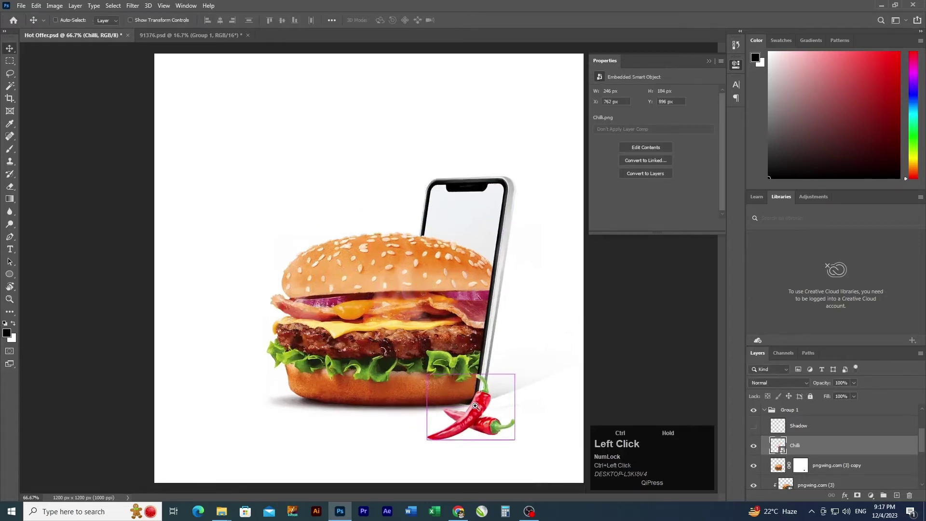
key("ctrl+t")
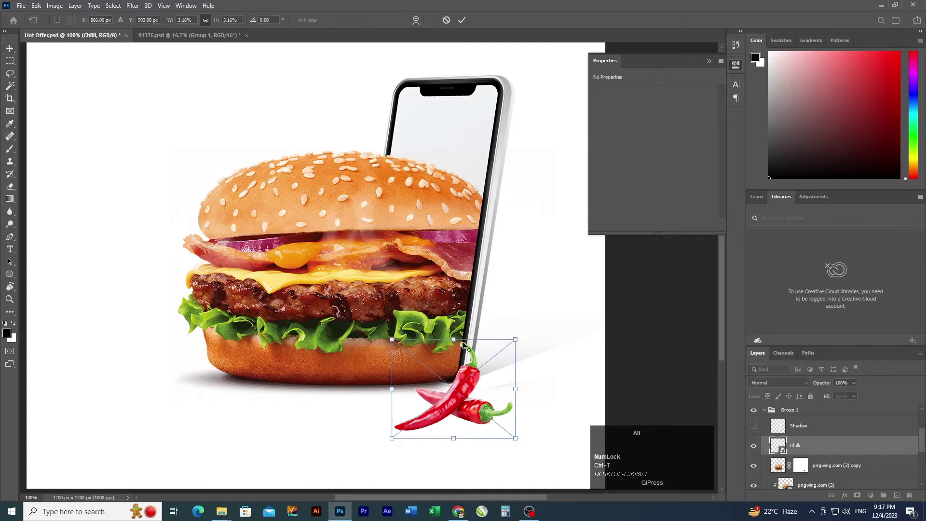
left_click_drag(453, 341, 454, 324)
key("Return")
left_click(494, 367, "ctrl+alt")
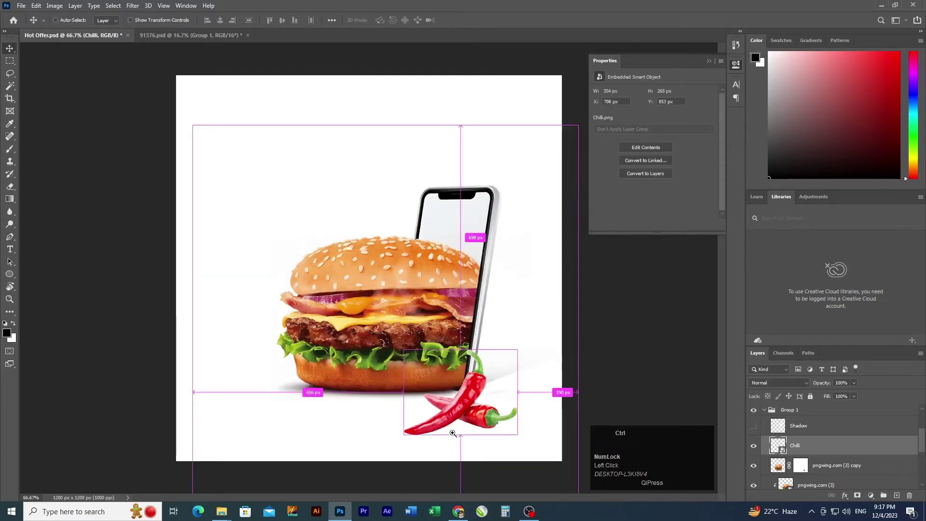
- Load the Chilli layer's outline as a selection, copy it to a new layer, and fill the copy with black
left_click(460, 417, "ctrl")
key("ctrl")
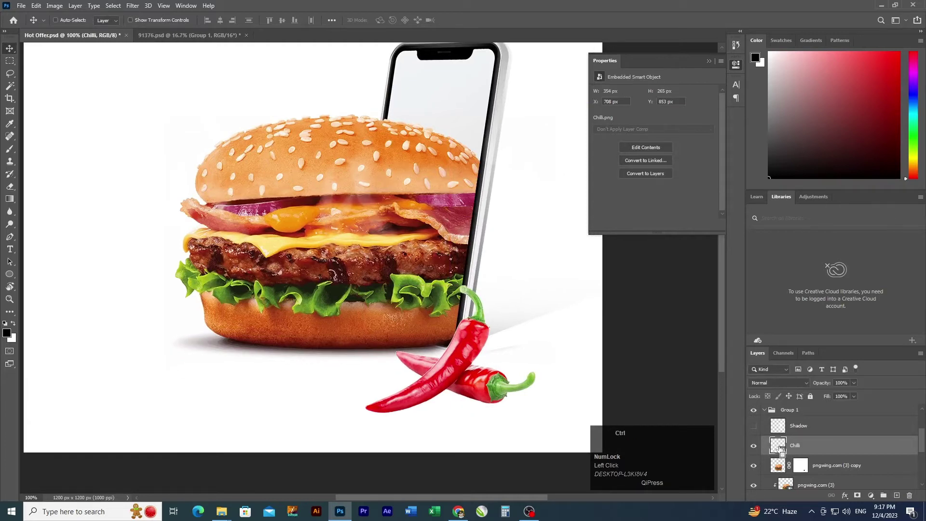
left_click(475, 408, "ctrl")
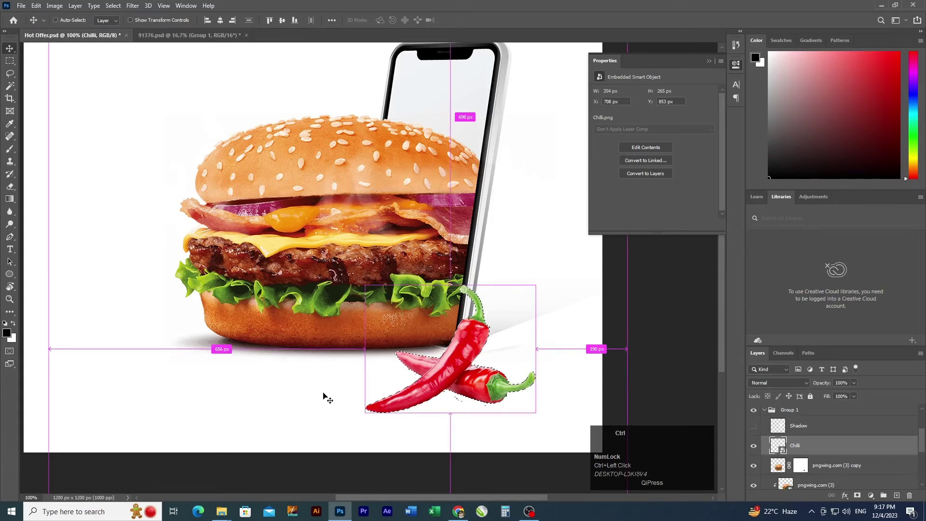
key("ctrl+j")
key("shift+alt+Delete")
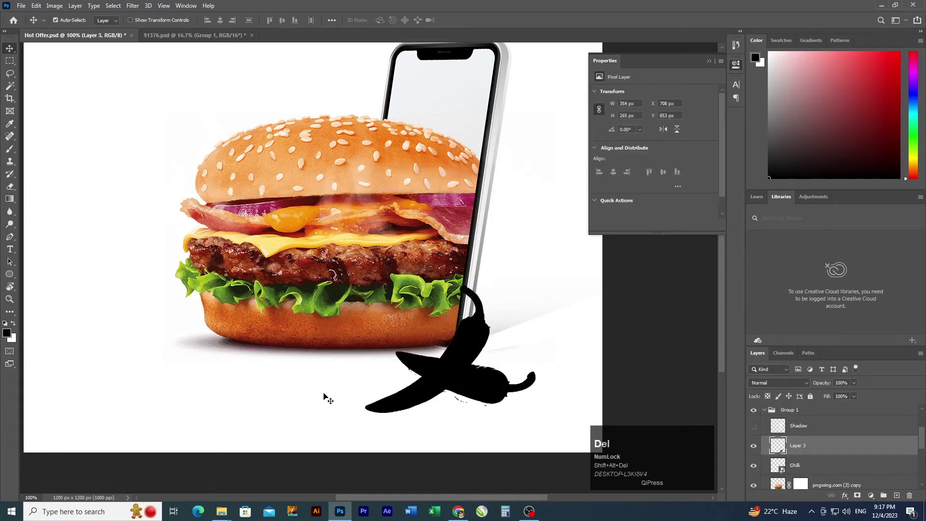
- Squash the black chilli silhouette vertically into a flat shadow about 38 px high along the chillies' base
key("ctrl+t")
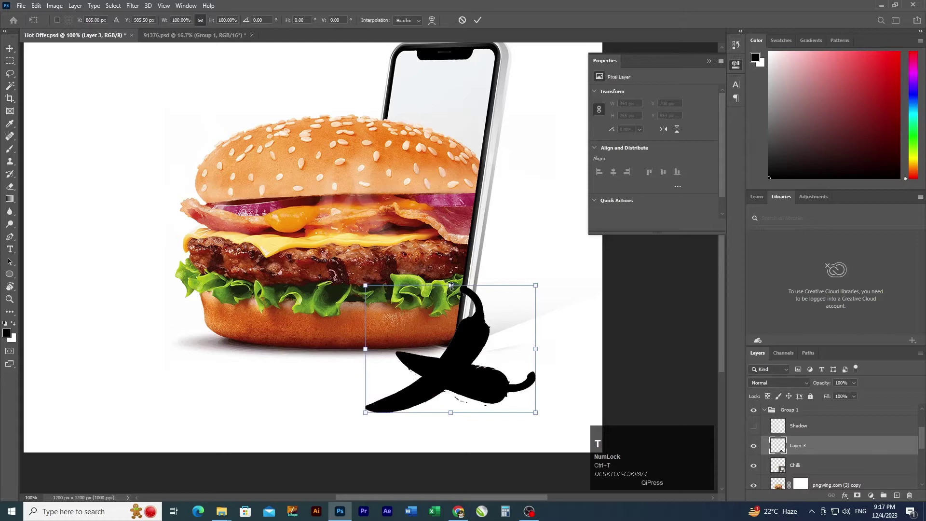
left_click_drag(452, 286, 454, 396)
key("ctrl+z")
key("Return")
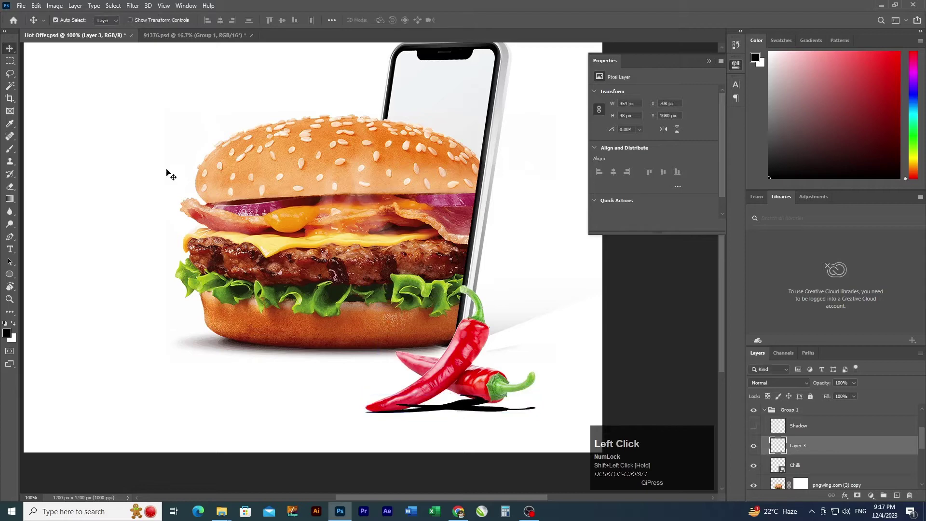
- Soften the flattened chilli shadow with a Gaussian Blur of about 3 px radius
left_click(183, 5)
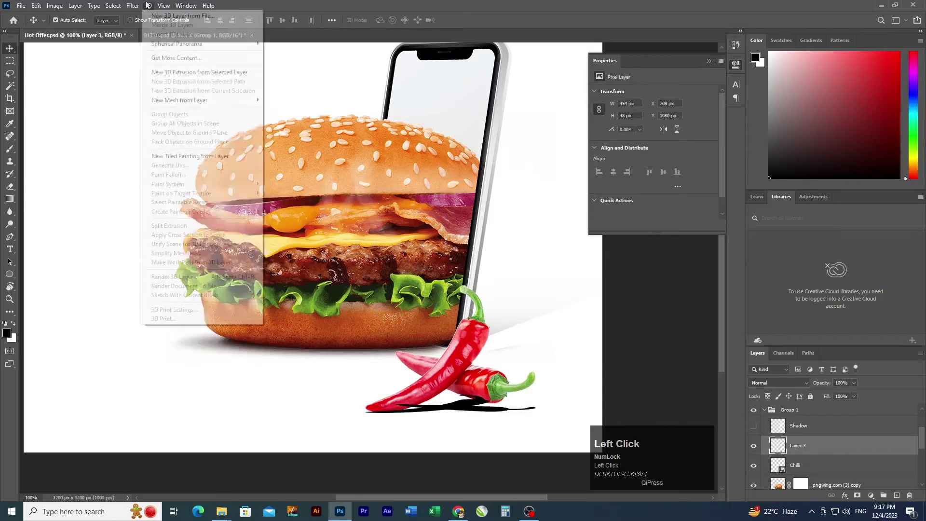
mouse_move(100, 7)
mouse_move(133, 6)
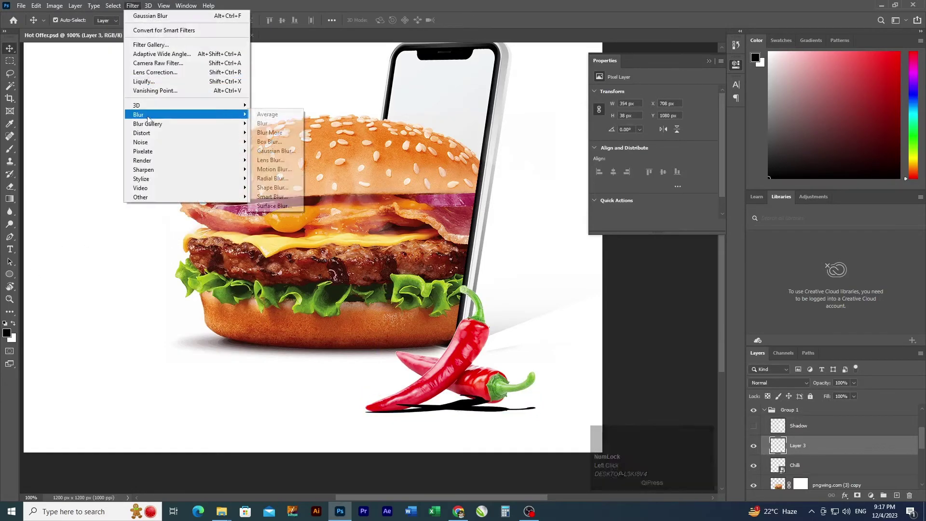
left_click(271, 151)
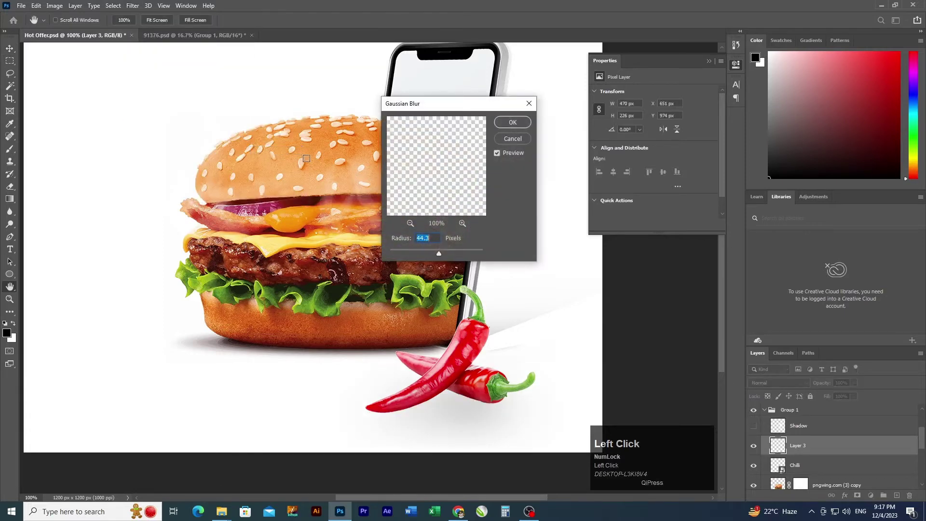
left_click(419, 251)
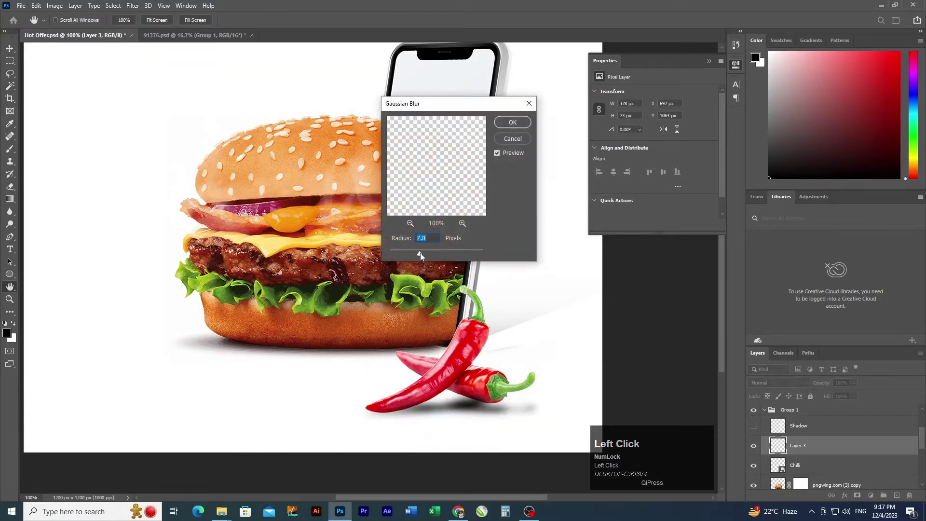
left_click_drag(412, 255, 405, 255)
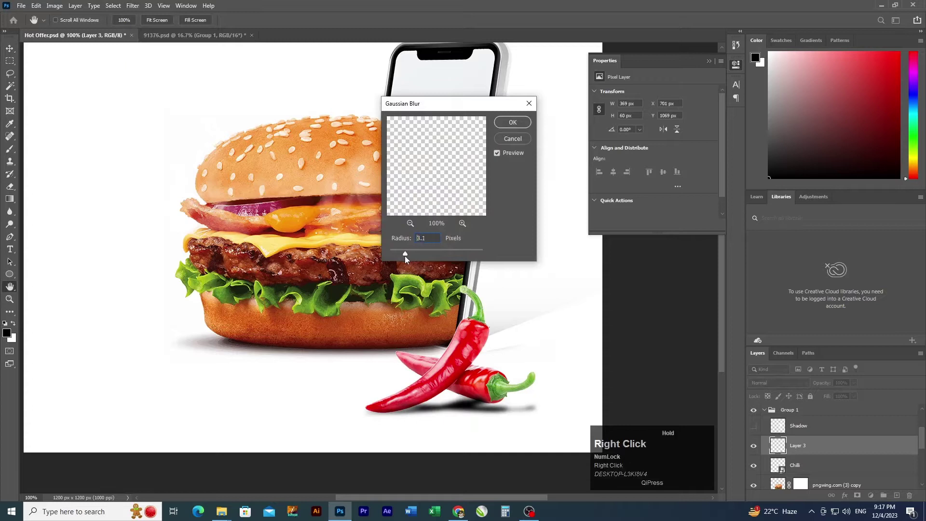
left_click(512, 123)
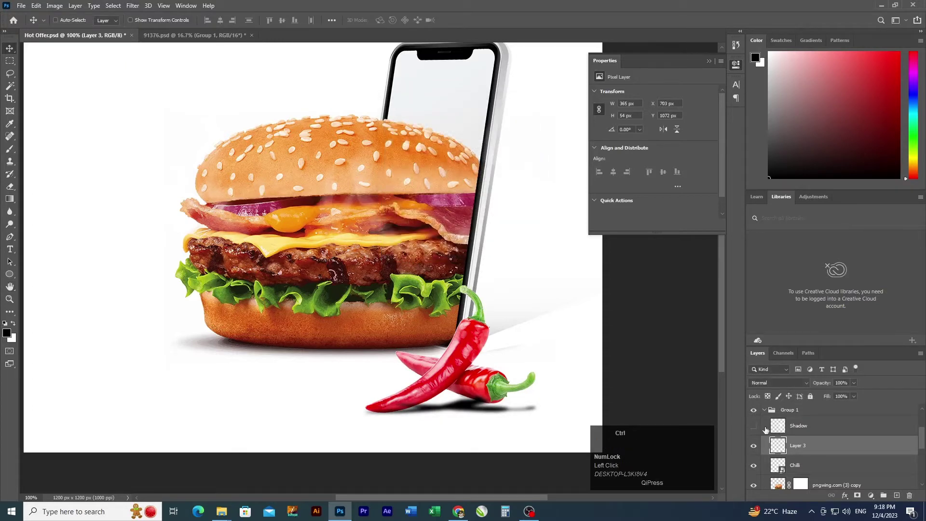
- Send the shadow layer below the Chilli layer and set it to Multiply at 36% opacity
key("ctrl+bracketleft")
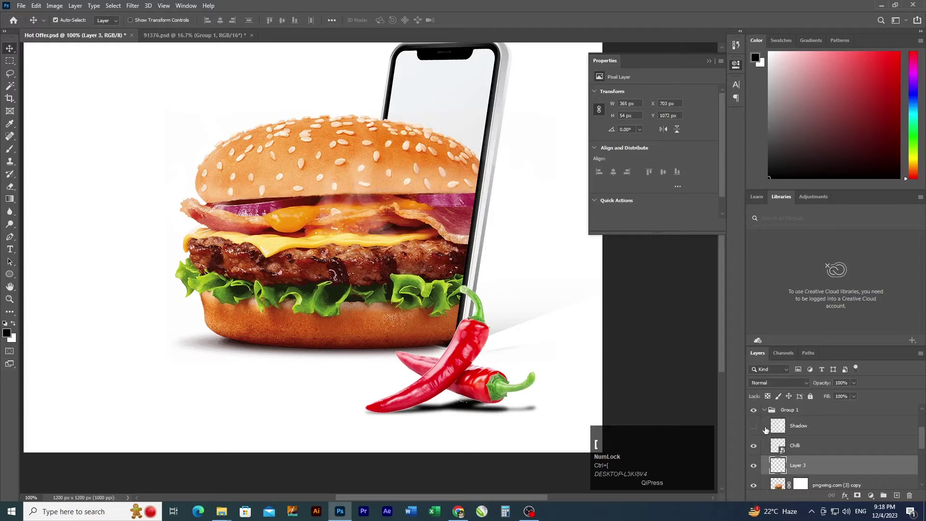
left_click(803, 382)
left_click(783, 298)
left_click(854, 382)
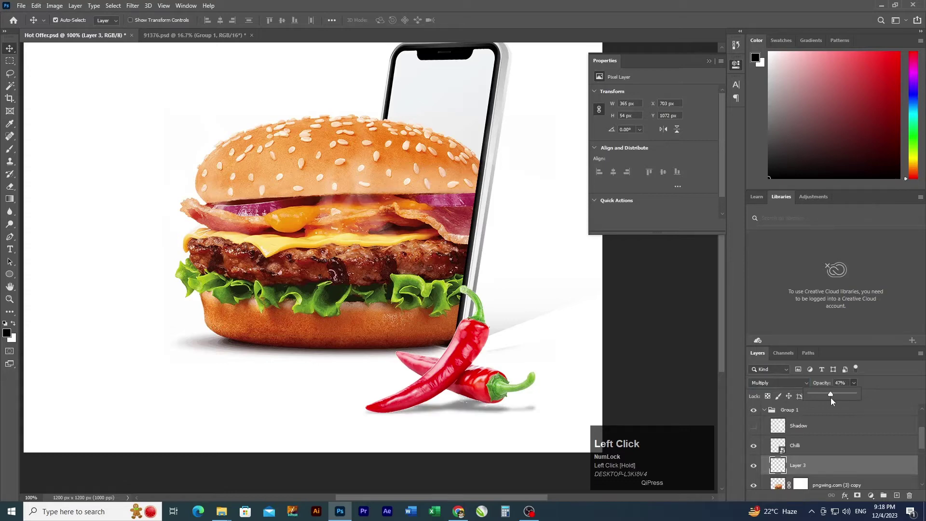
left_click_drag(828, 395, 826, 395)
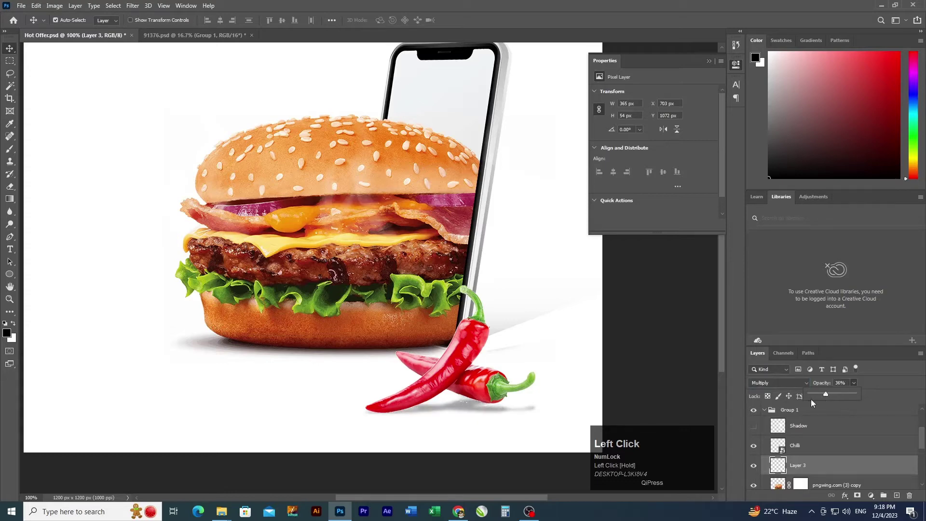
- Nudge the chilli shadow up by 4 px
left_click(462, 414, "ctrl+alt")
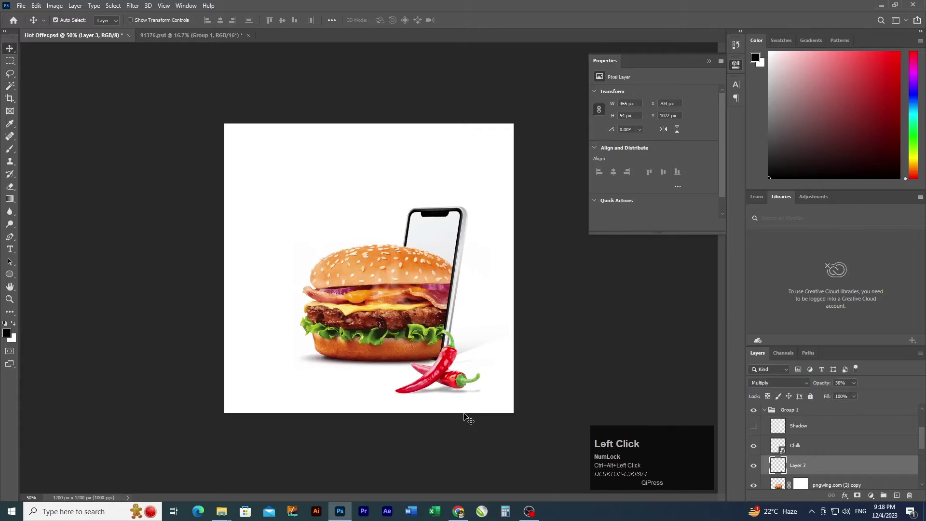
key("Up")
key("Up")
key("Up")
key("Up")
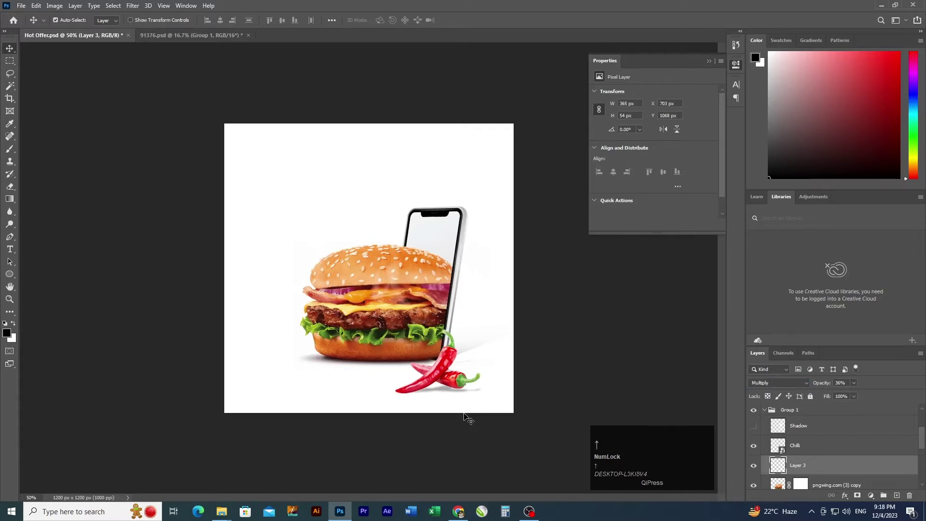
left_click(464, 416, "ctrl+alt")
left_click(376, 338, "ctrl")
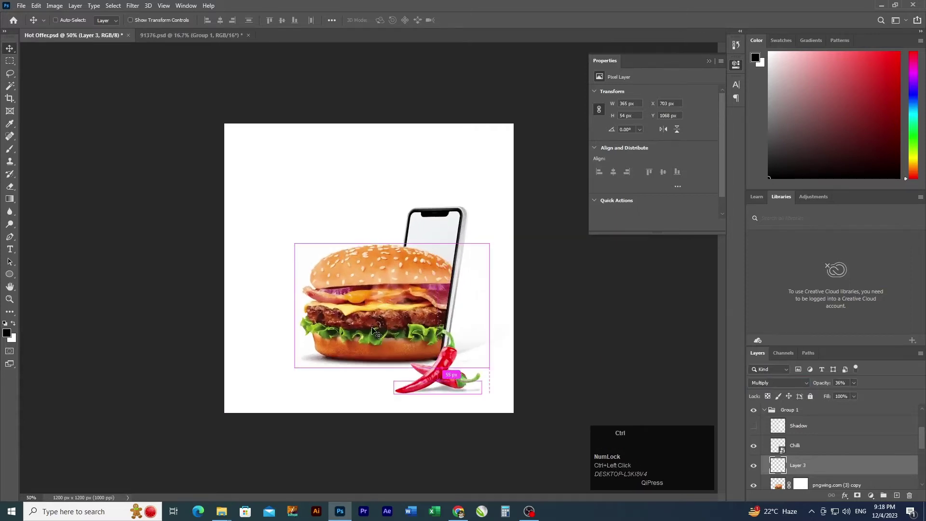
left_click(376, 332, "ctrl")
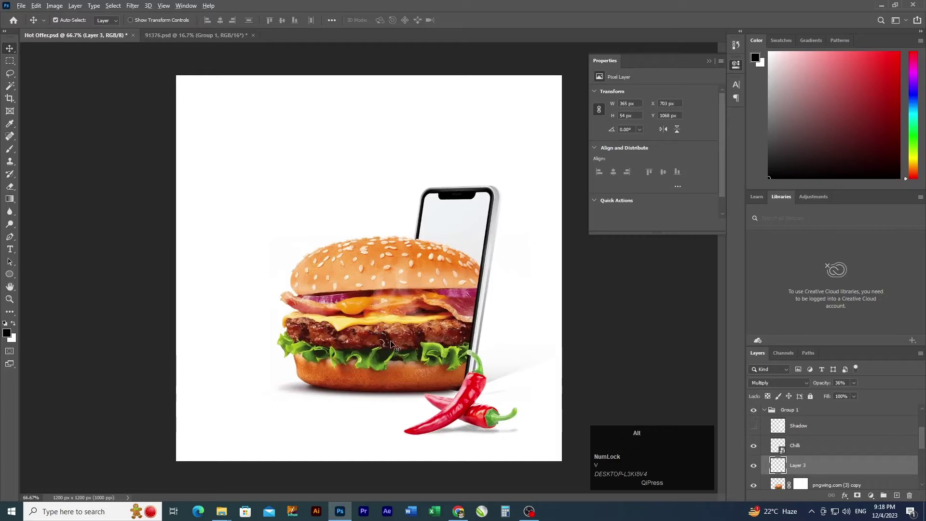
- Place the Chilli 2 image, scale it to about 3.44%, and position it in front of the burger's lower-left side
key("alt+Tab")
left_click_drag(361, 234, 232, 370)
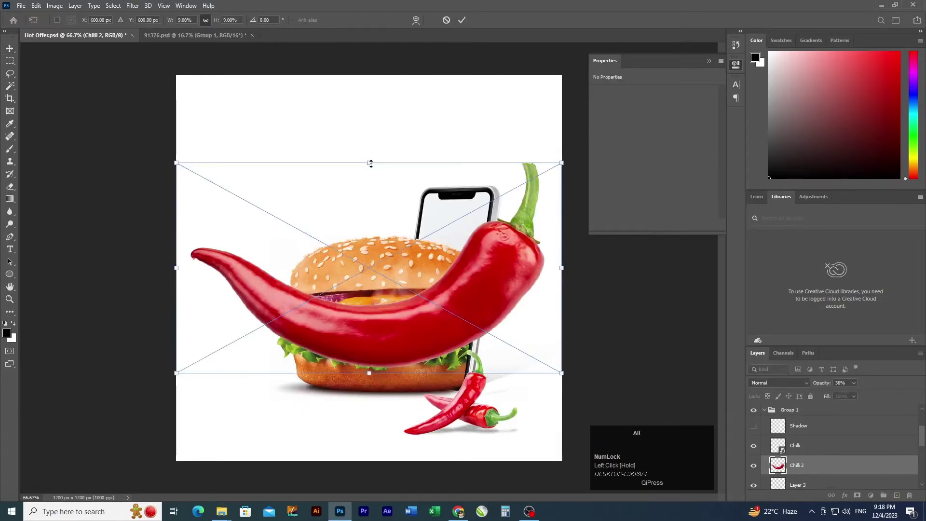
left_click_drag(369, 163, 369, 229)
key("Return")
left_click_drag(394, 296, 329, 430)
- Flip the Chilli 2 image horizontally and shift it slightly up and to the left
key("ctrl+t")
right_click(330, 427)
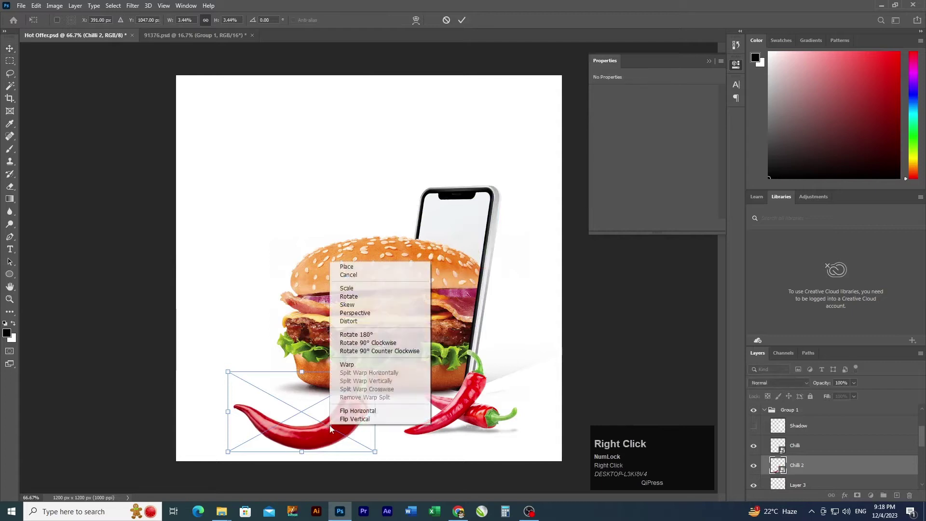
left_click(357, 411)
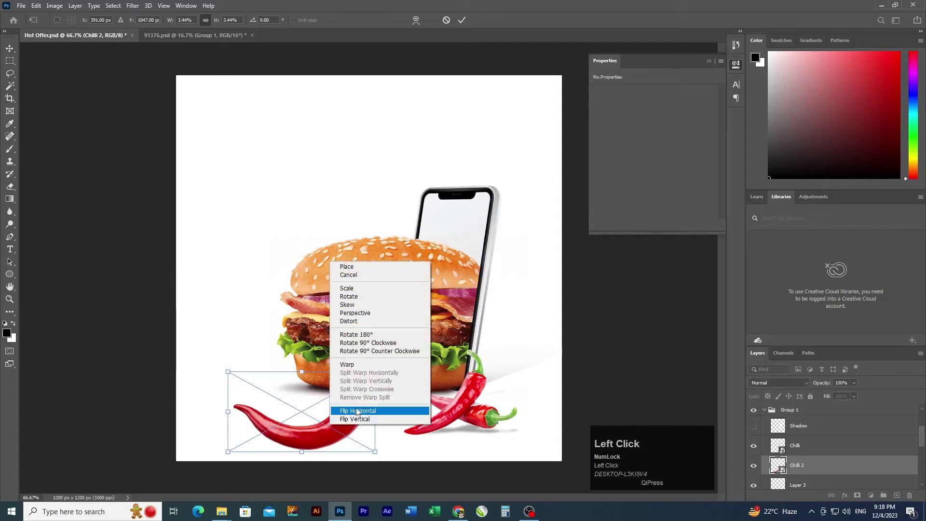
double_click(339, 419)
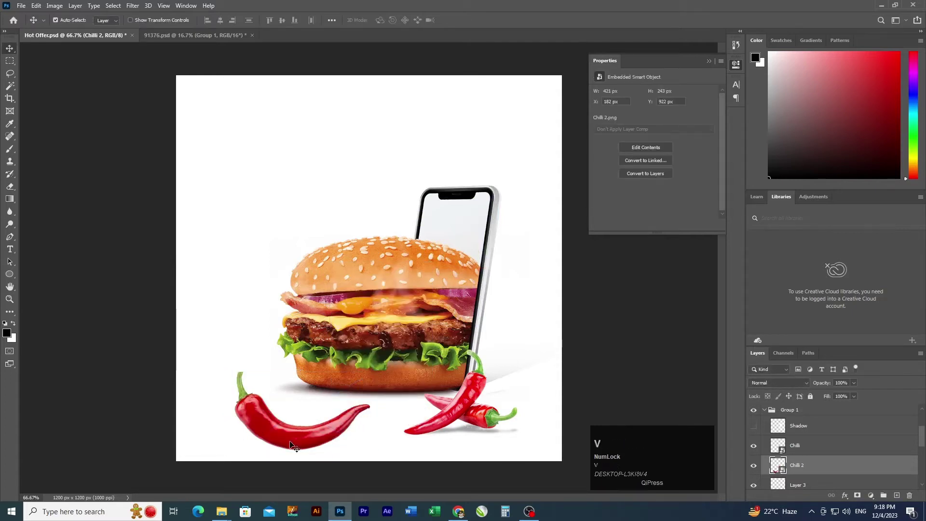
left_click_drag(339, 417, 331, 409)
key("ctrl+t")
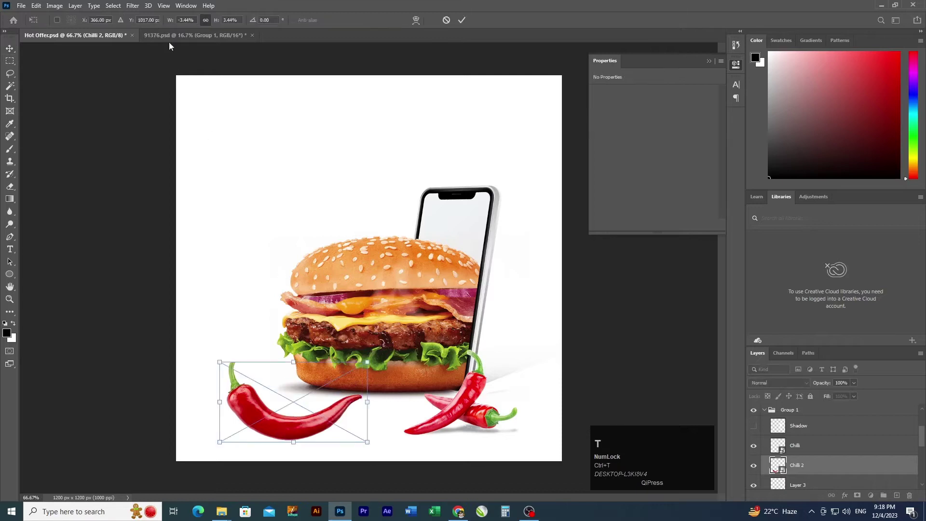
left_click(133, 6)
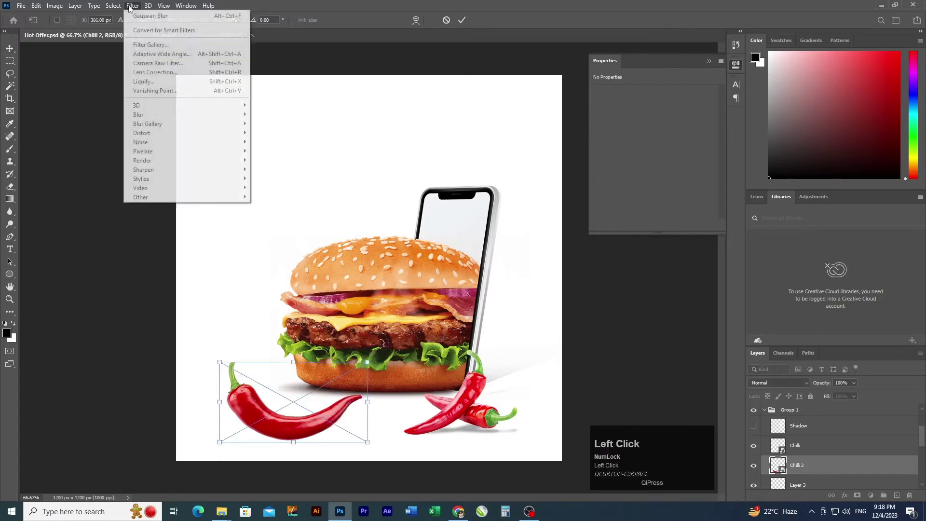
left_click(106, 269)
left_click(128, 299)
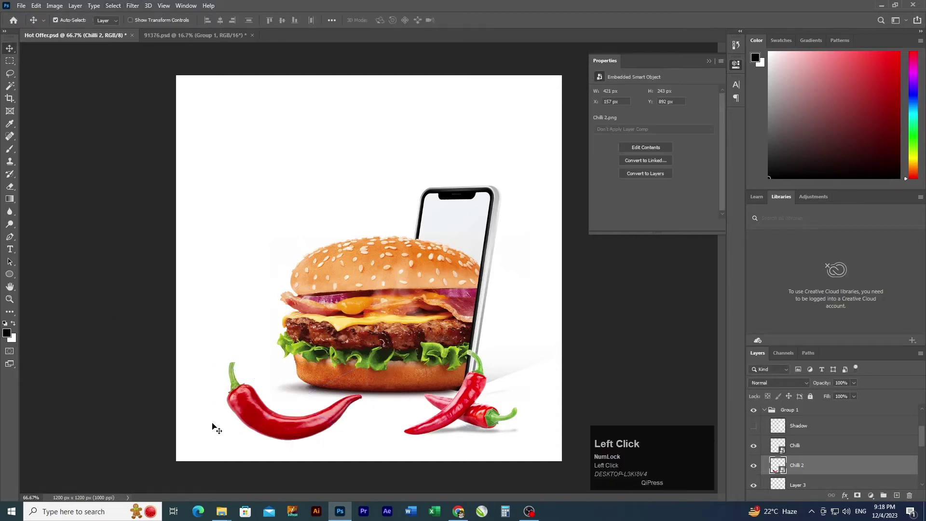
- Apply a Gaussian Blur with a 5.8 px radius to the Chilli 2 layer
left_click(133, 6)
mouse_move(171, 126)
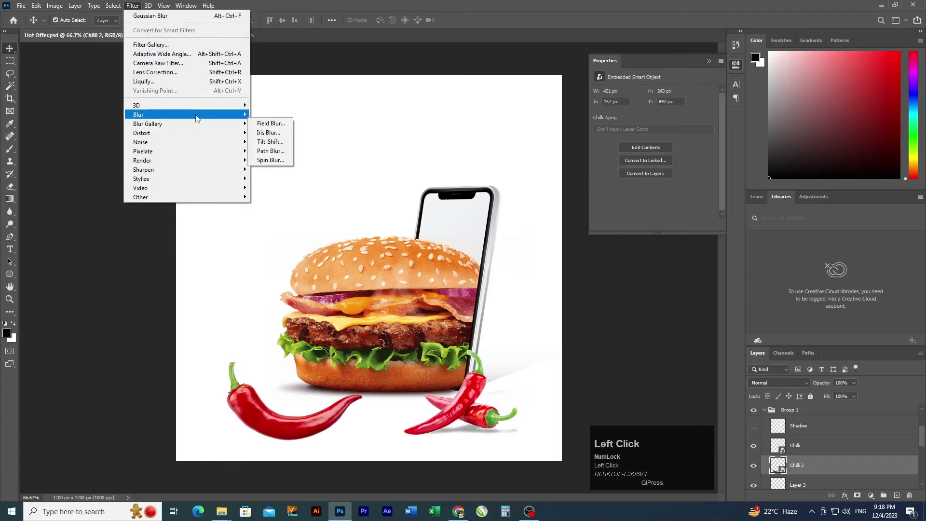
mouse_move(197, 116)
left_click(265, 151)
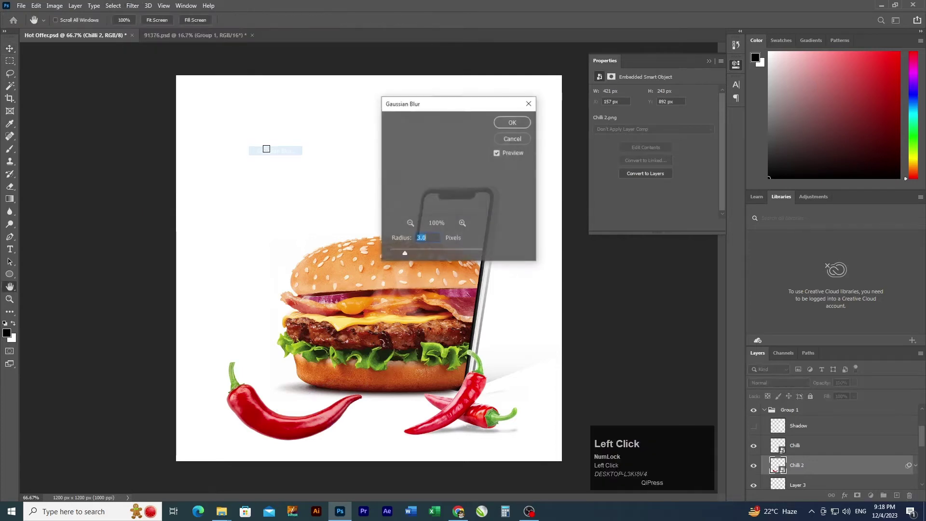
left_click(417, 252)
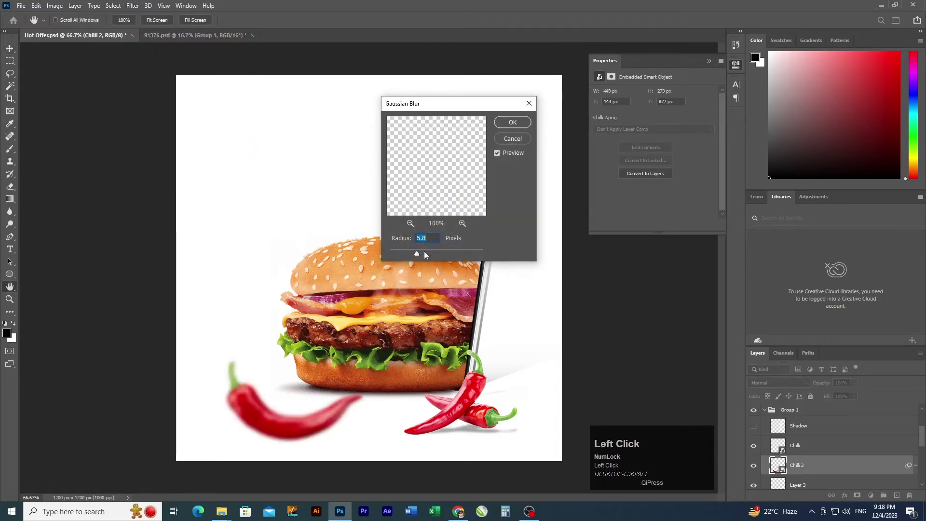
left_click(513, 123)
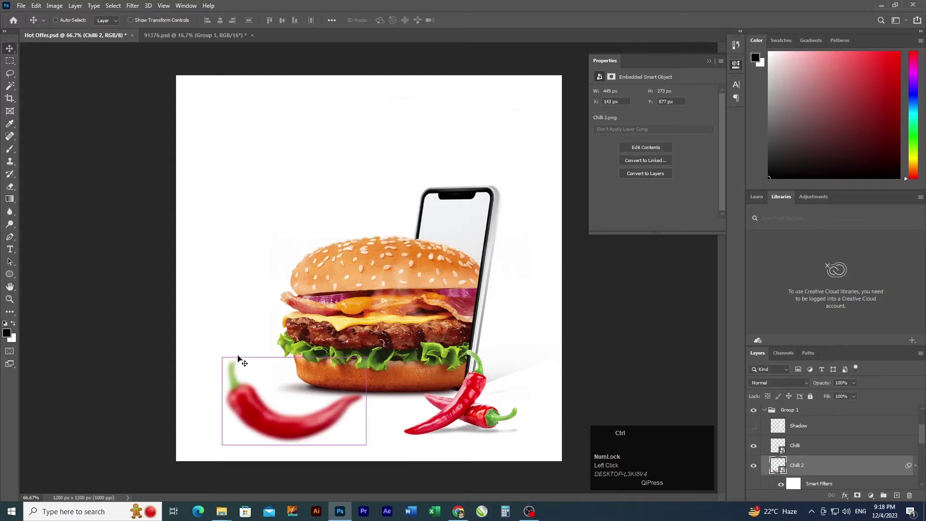
- Scale the blurred Chilli 2 image down to about 2.70% and move it slightly farther down and left
key("ctrl+t")
left_click_drag(294, 364, 292, 375)
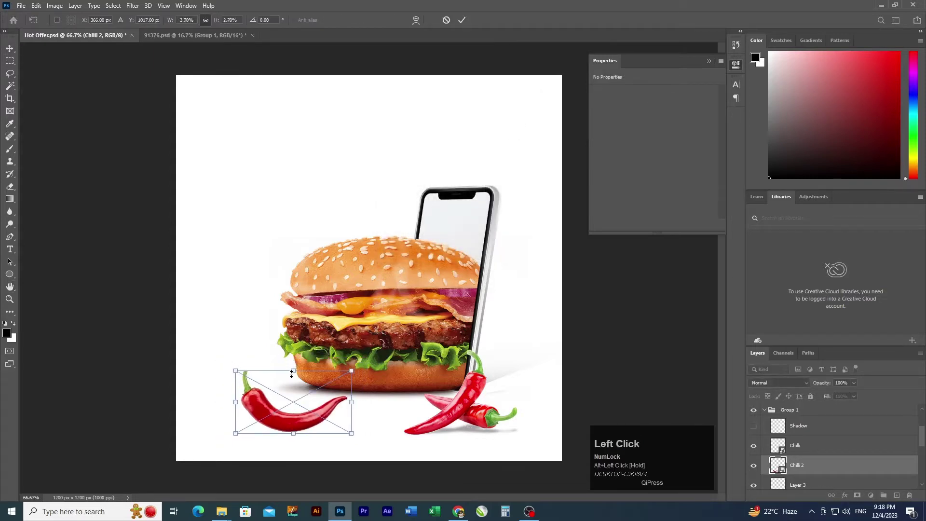
key("Return")
left_click_drag(282, 417, 264, 426)
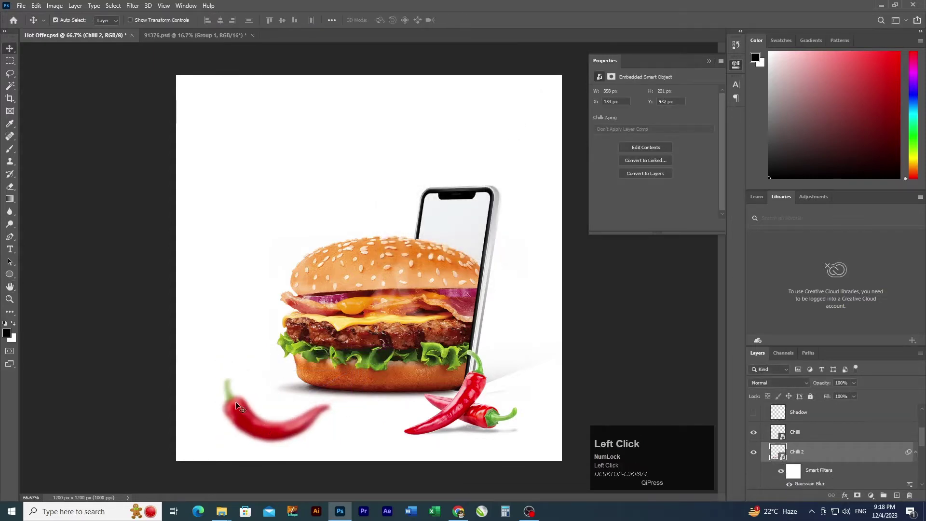
- Deselect the layer and save the document
left_click(150, 347)
key("ctrl+s")
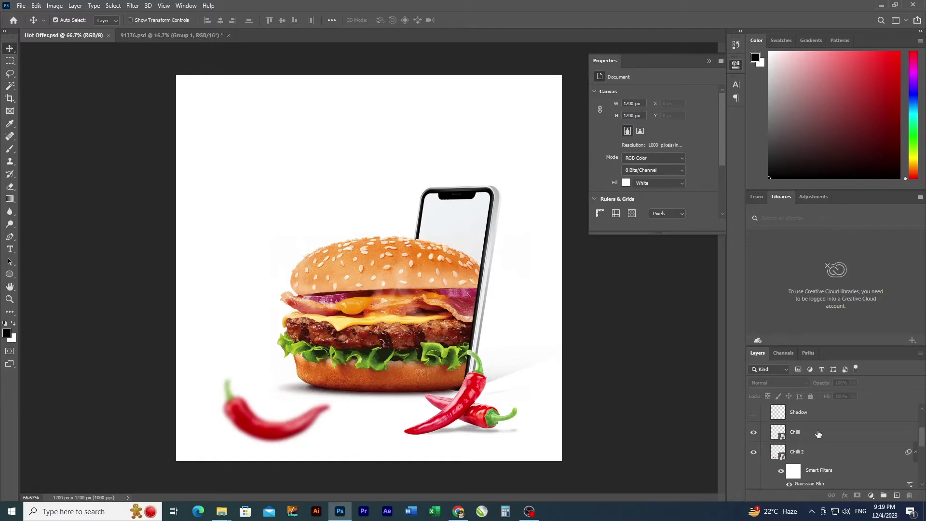
- Make the Hot, App ki and offer text layers visible above the burger
left_click(833, 413)
scroll(829, 424, "up", 2)
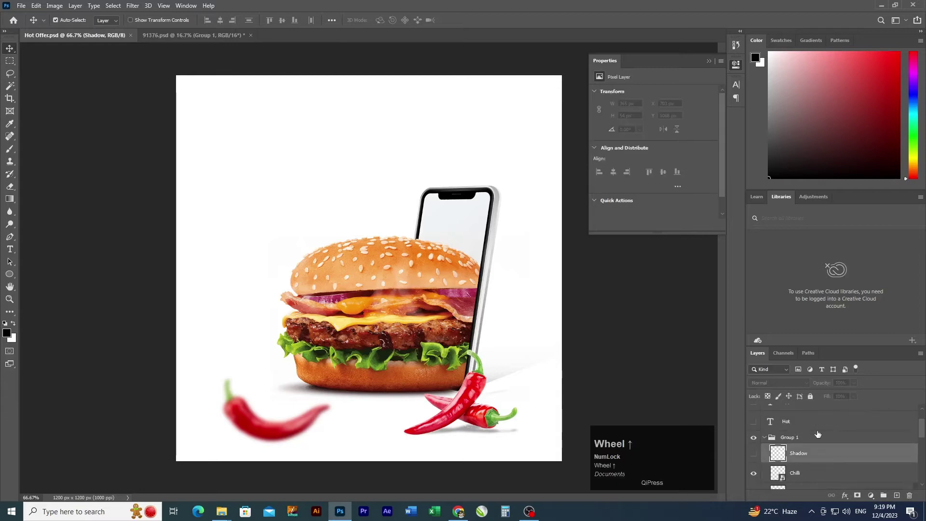
left_click(791, 429)
scroll(791, 430, "up", 1)
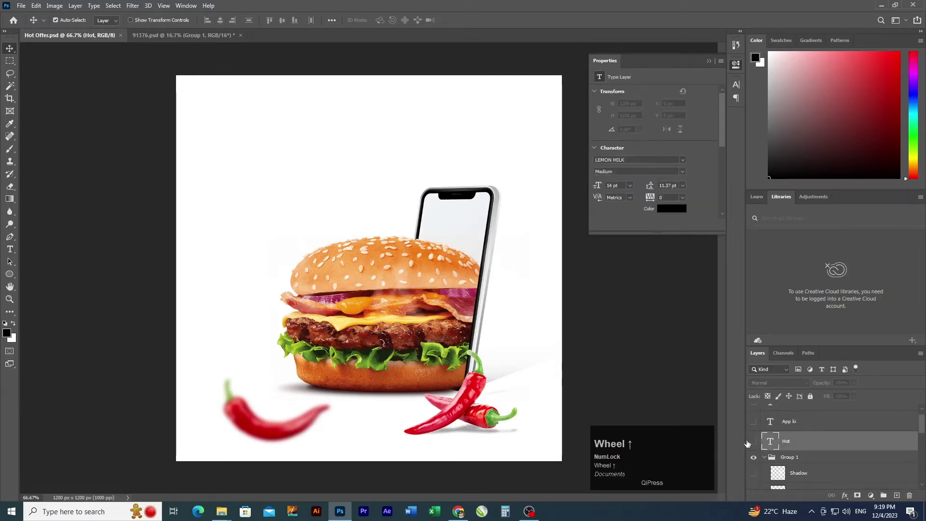
left_click(752, 442)
left_click(754, 422)
scroll(765, 443, "up", 1)
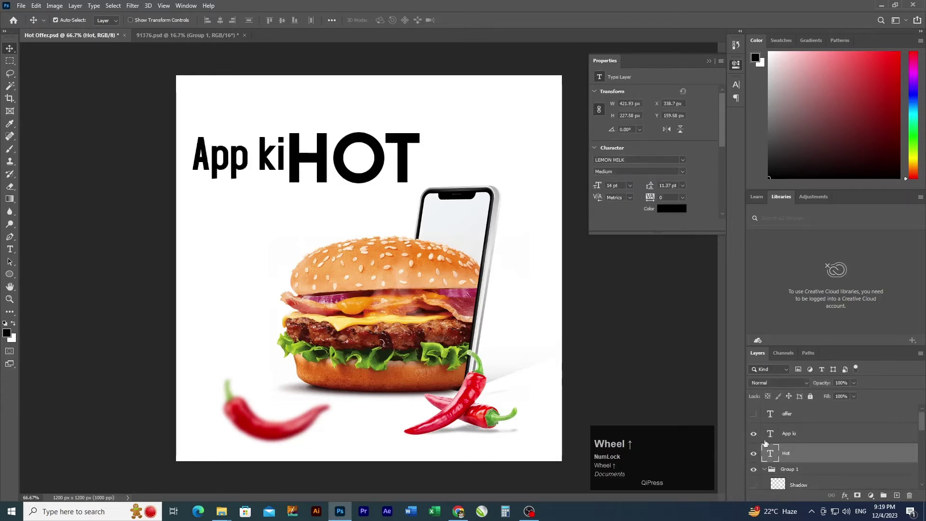
left_click(753, 414)
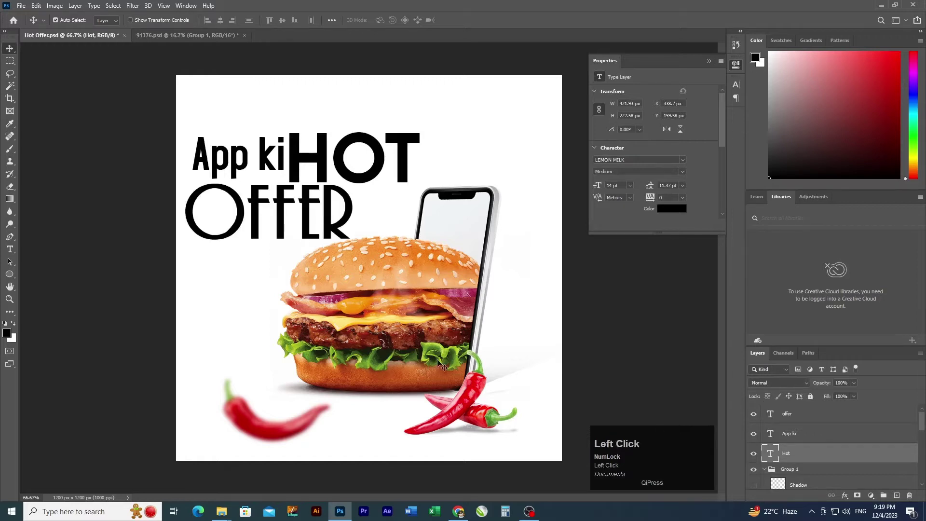
left_click(279, 163)
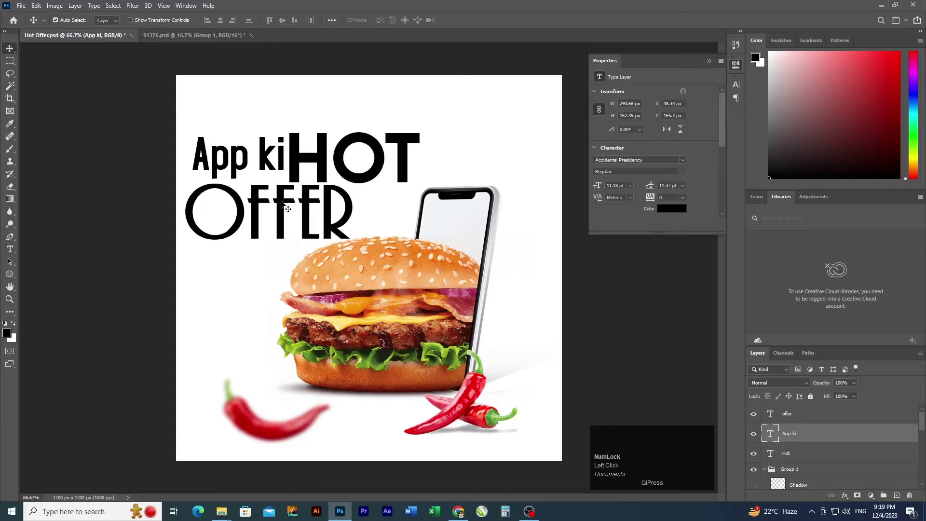
left_click_drag(284, 205, 292, 159)
key("ctrl+z")
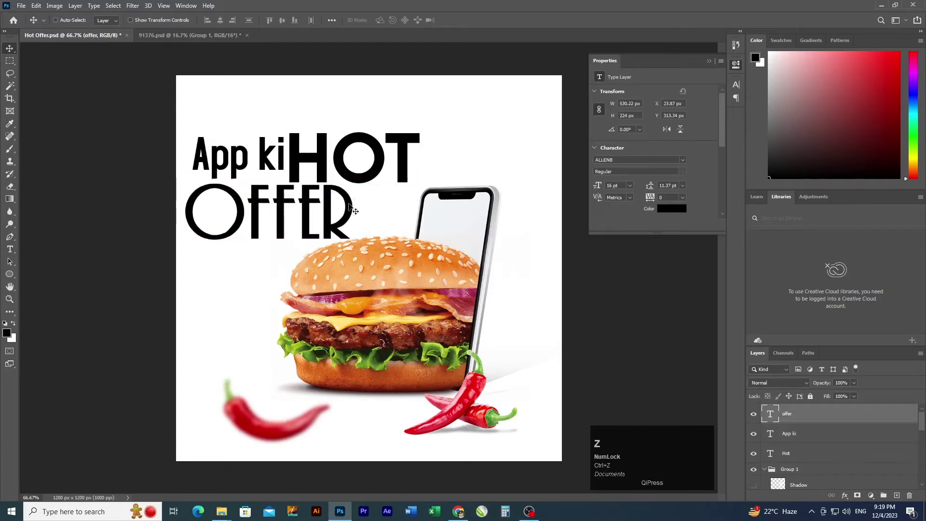
- Select the offer, App ki and Hot text layers and move them together about 70 px up and 9 px right
left_click(815, 437, "shift")
left_click(816, 454, "shift")
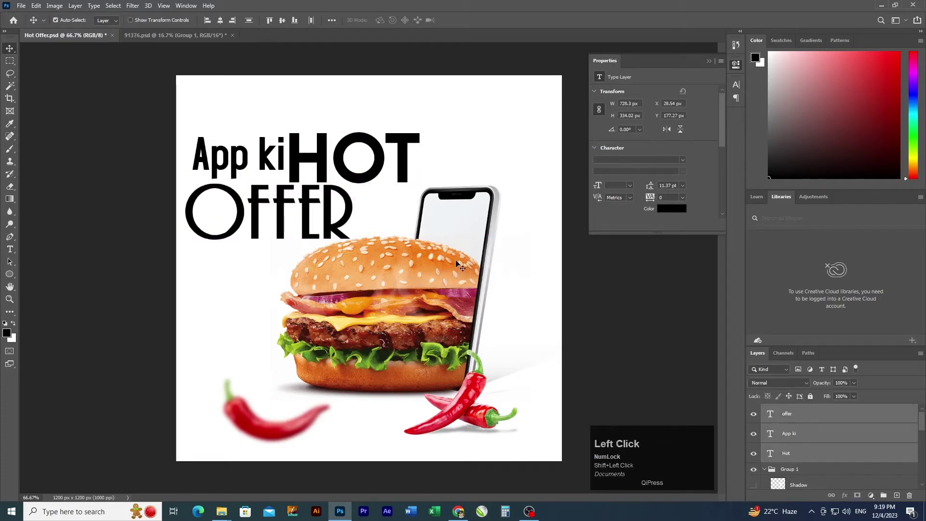
right_click(299, 157)
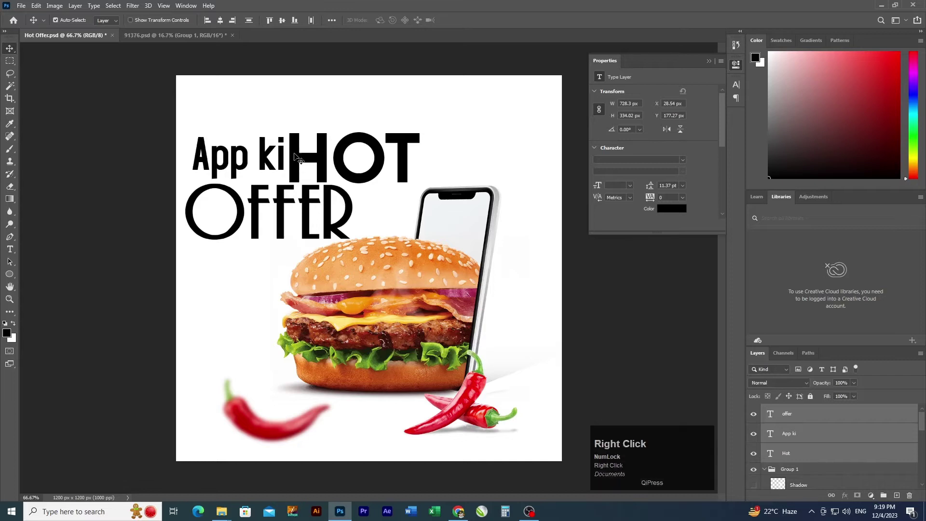
mouse_move(292, 153)
left_mouse_down()
mouse_move(295, 171)
mouse_move(297, 148)
left_mouse_up()
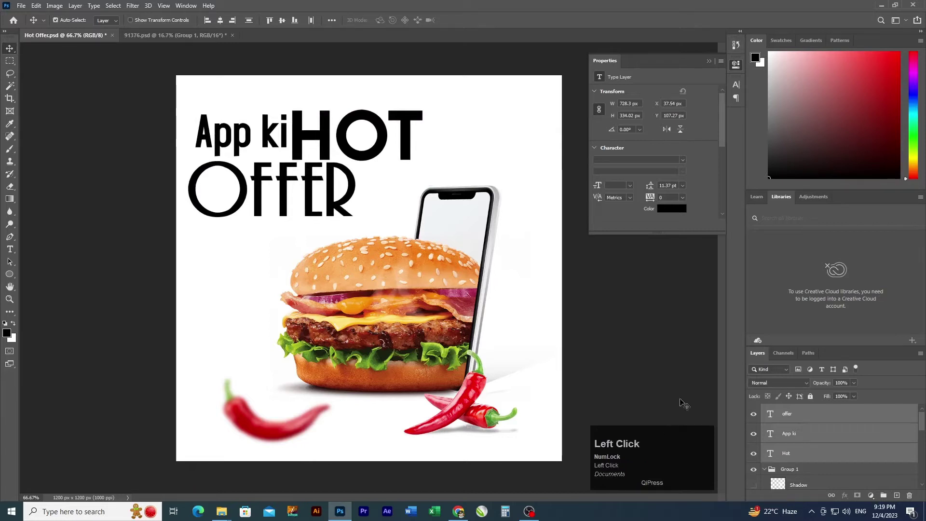
- Recolor the Hot text with a red sampled from the sharp chilli beside the phone
left_click(836, 438)
right_click(812, 416)
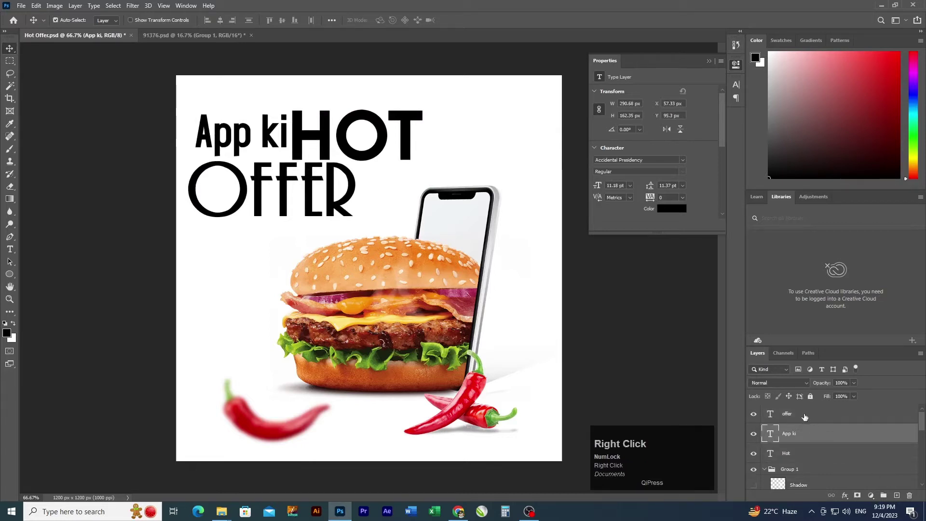
left_click(804, 458)
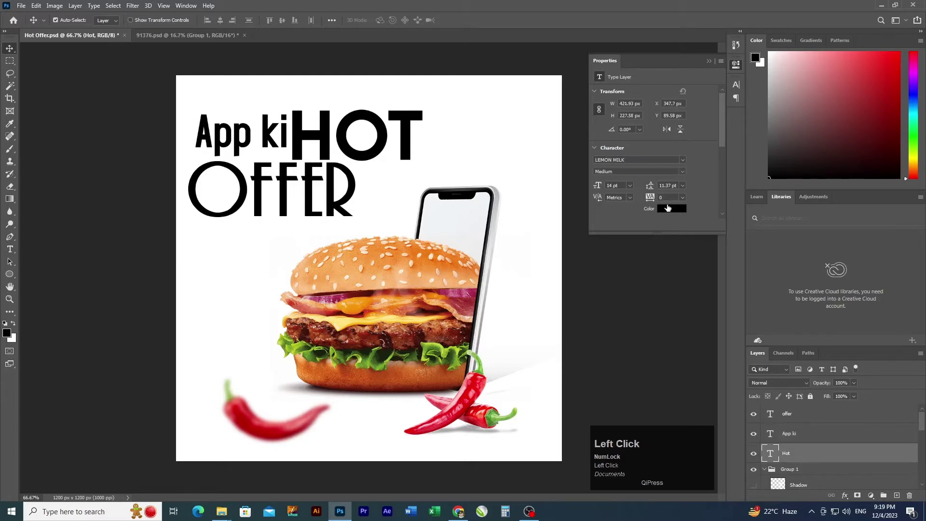
left_click(667, 207)
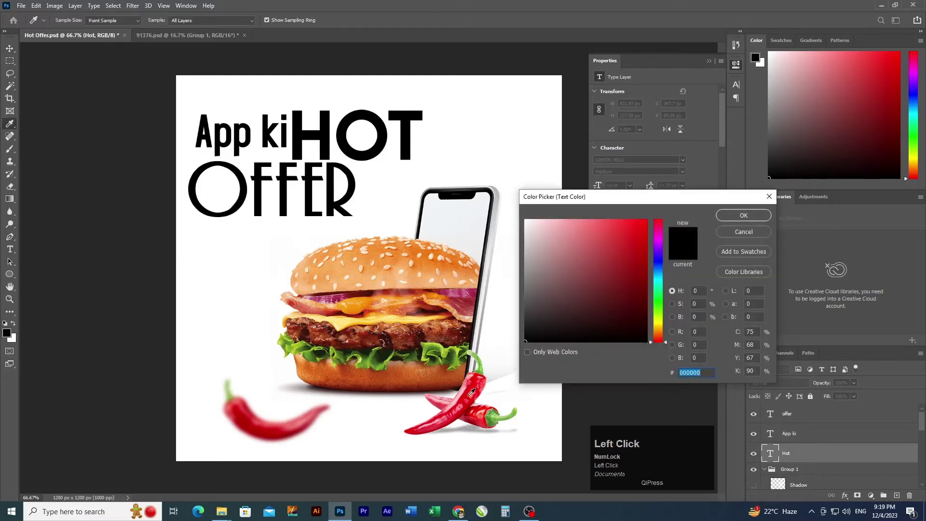
left_click(472, 393)
left_click(743, 215)
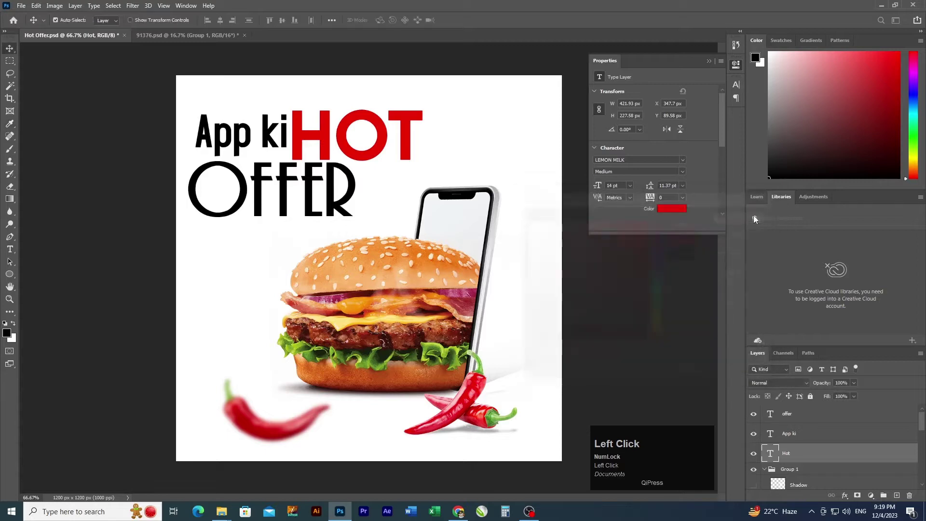
- Recolor the App ki text by sampling the chilli's red and darkening it to #91040c
left_click(803, 436)
left_click(803, 435)
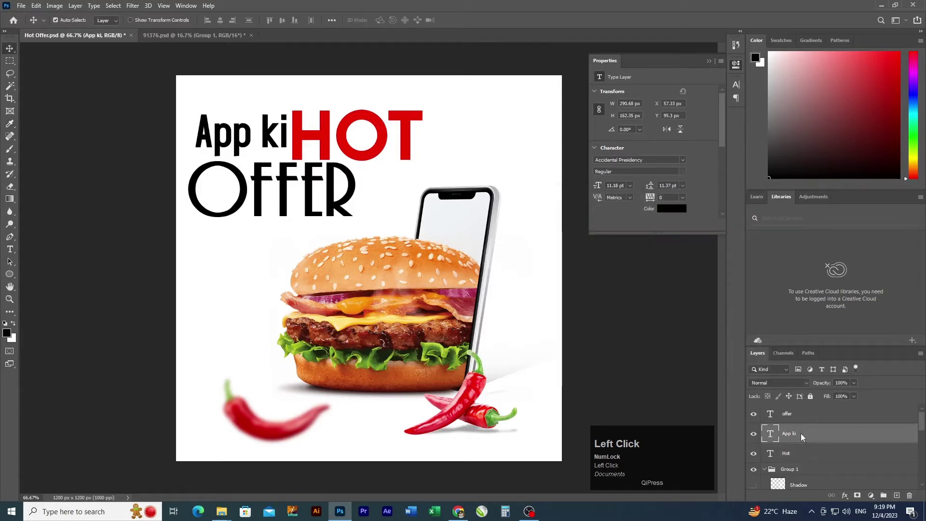
left_click(671, 210)
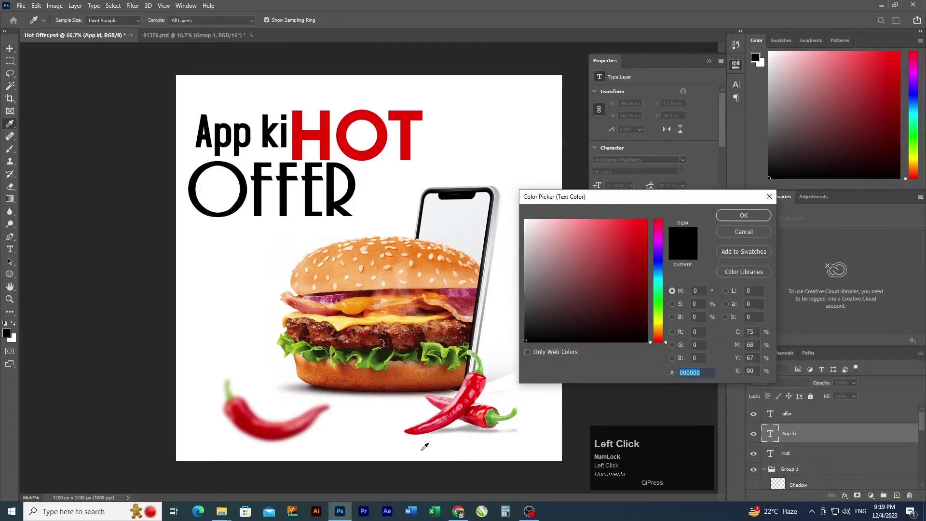
left_click(416, 426)
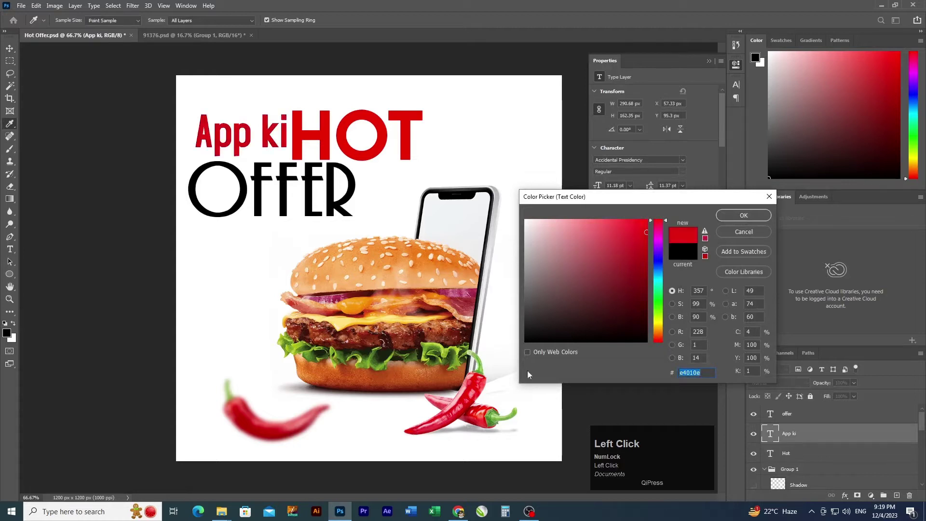
left_click_drag(624, 269, 644, 273)
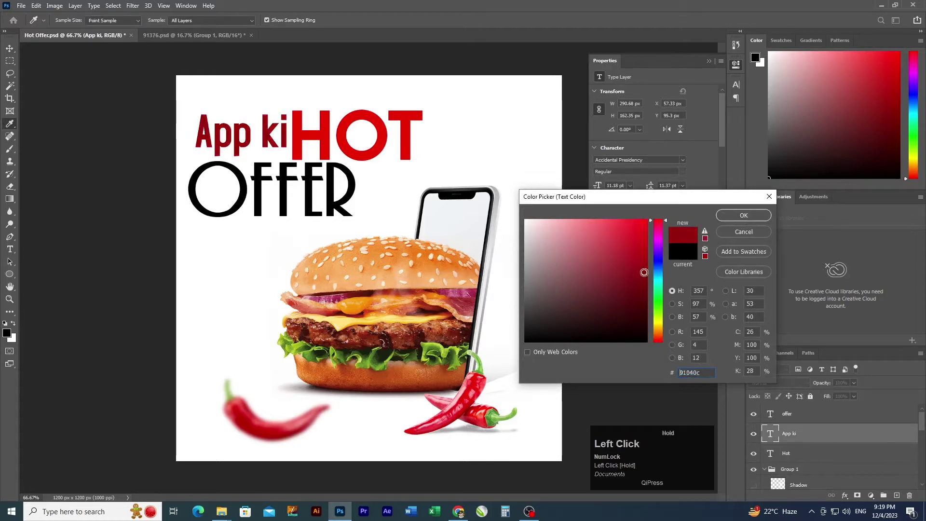
left_click(738, 218)
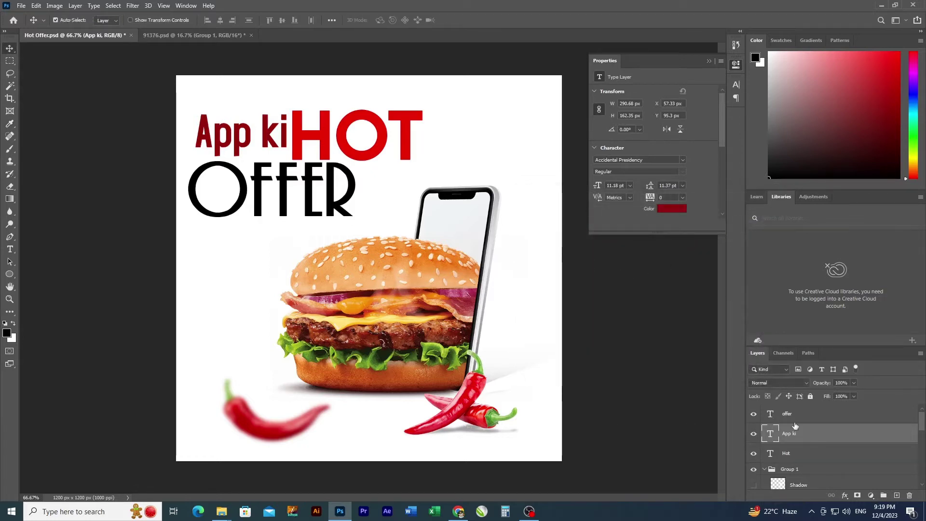
- Set the offer text's color to pure black, #000000
left_click(338, 199)
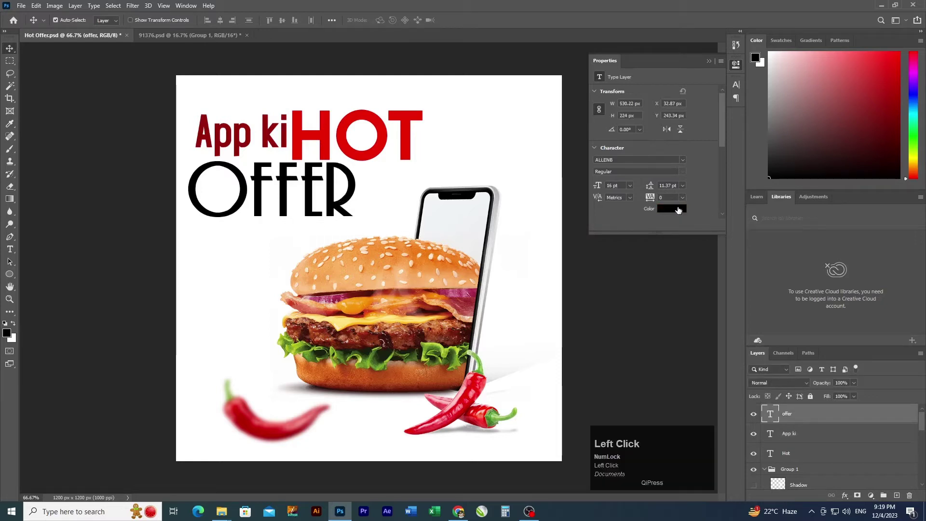
left_click(679, 210)
mouse_move(615, 327)
left_mouse_down()
mouse_move(628, 341)
mouse_move(575, 343)
left_mouse_up()
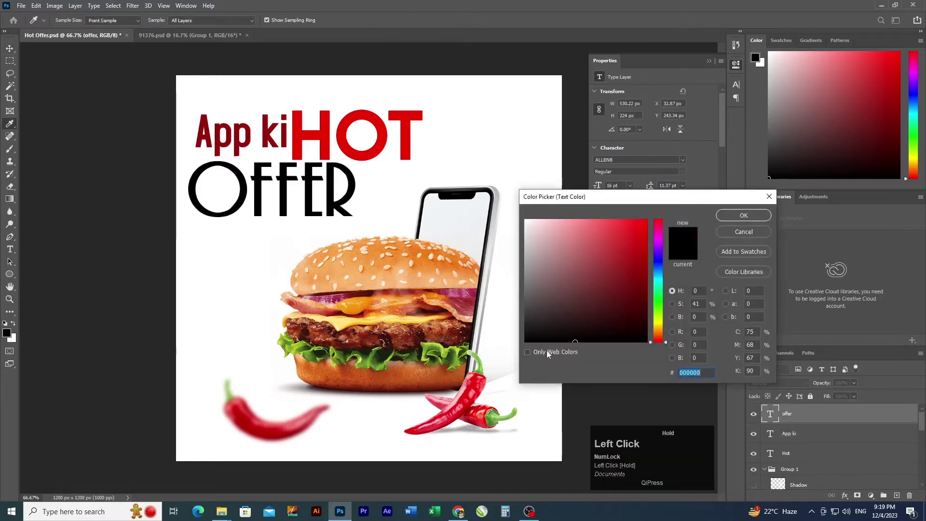
left_click(645, 341)
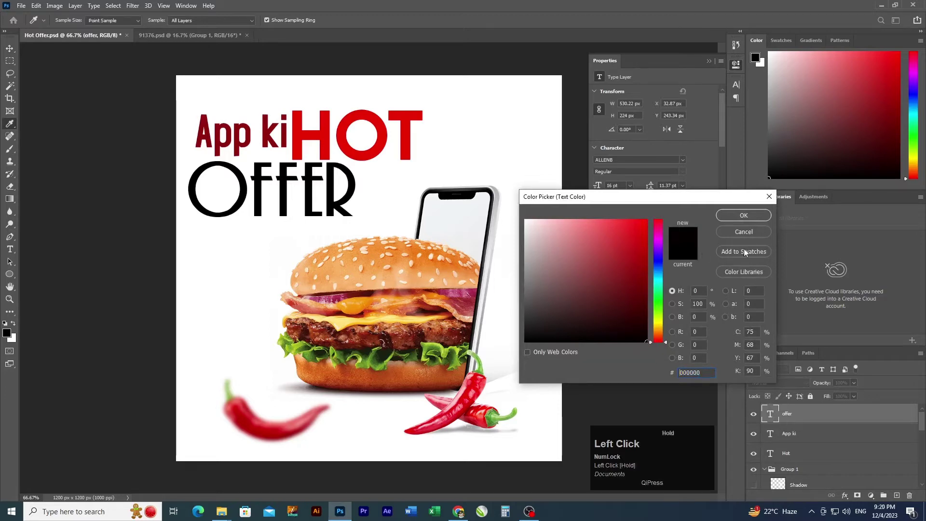
left_click(745, 216)
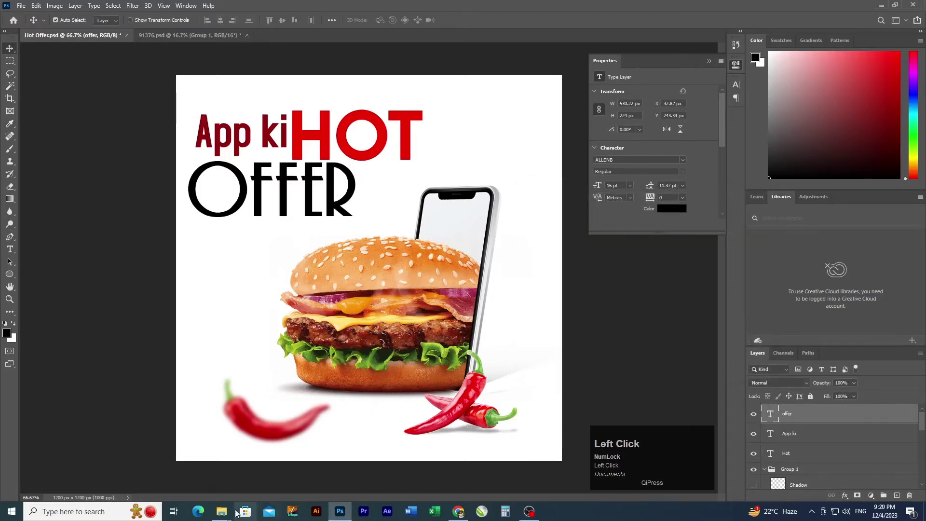
- Open the Hot Icon 2 image from the MISC folder as its own document
mouse_move(219, 515)
left_click(198, 477)
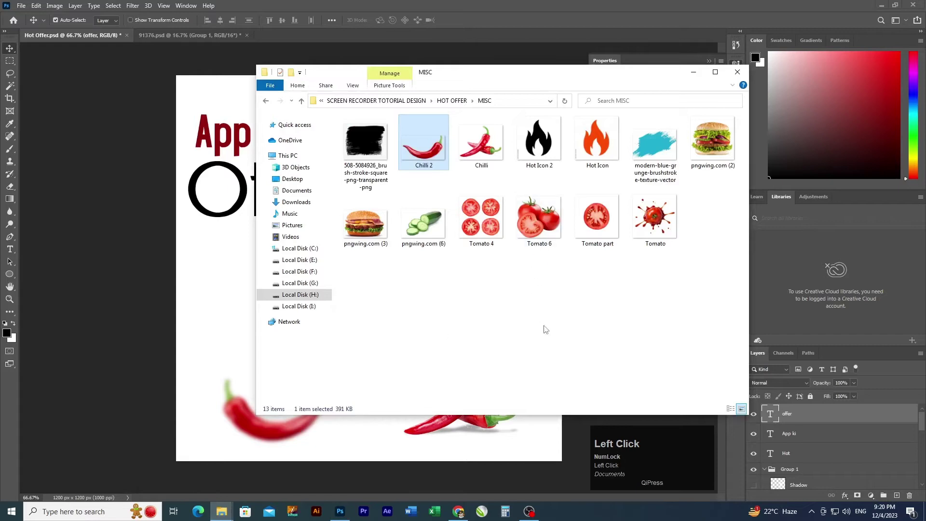
left_click_drag(553, 149, 358, 33)
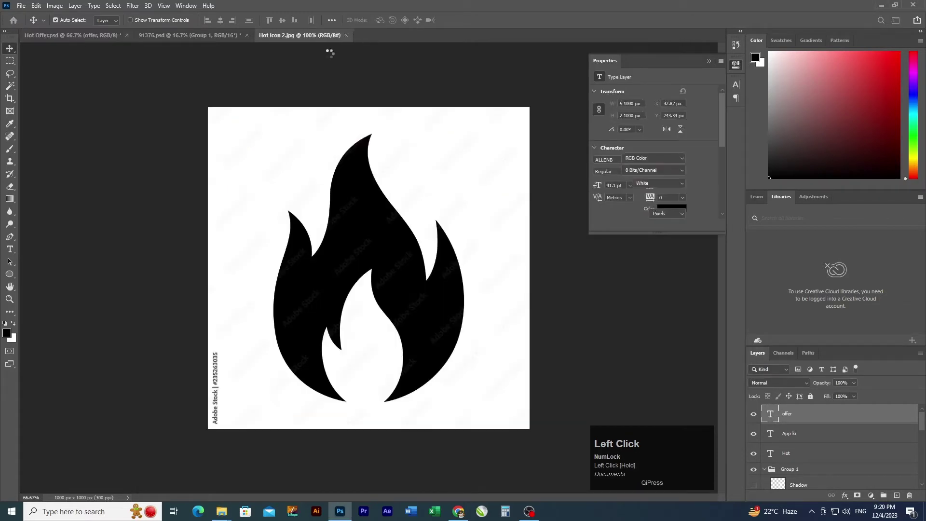
- Cut out the black flame onto a new layer with the Magic Wand and bring it into the Hot Offer document
key("w")
left_click(364, 249)
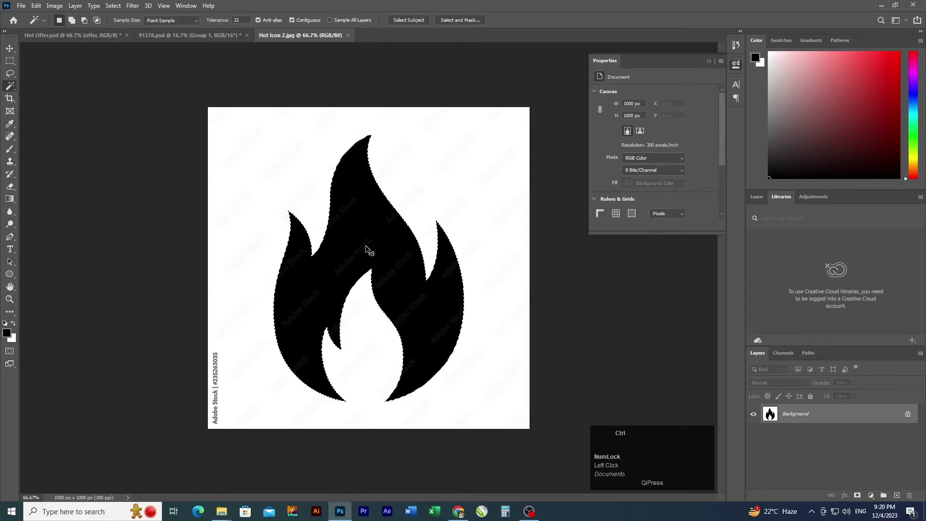
key("ctrl+j")
key("v")
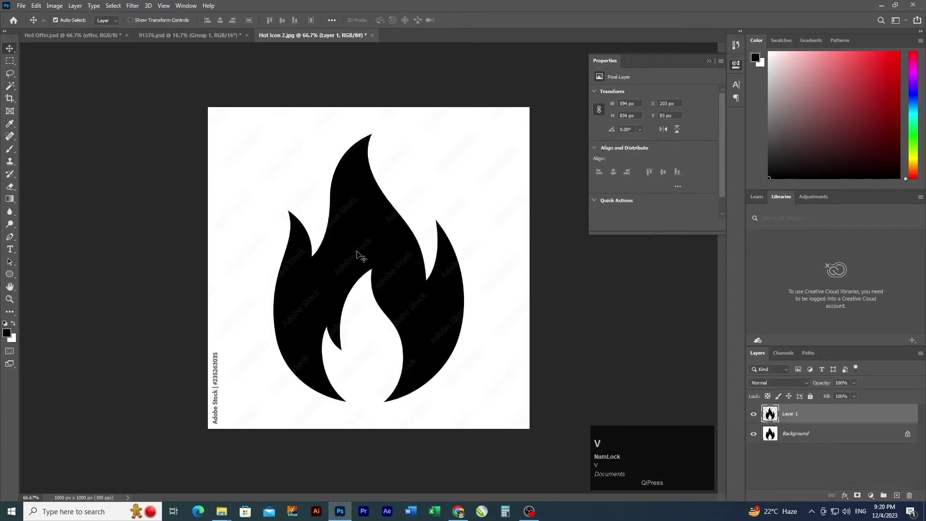
left_click_drag(357, 255, 389, 202)
- Scale the flame down to about 74 × 102 px and place it on top of the O in HOT
key("ctrl+t")
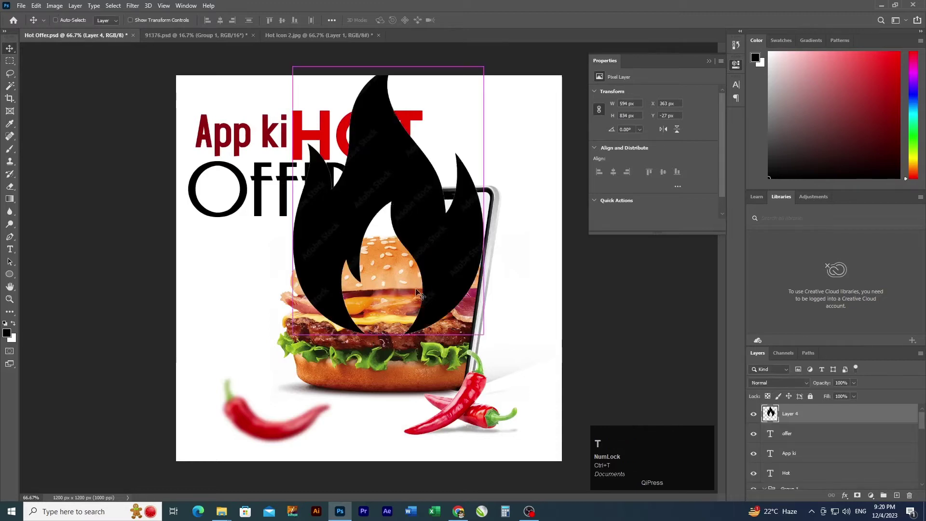
left_click_drag(388, 336, 371, 343)
key("Return")
left_click(368, 163, "ctrl+space")
left_click(359, 140, "ctrl")
mouse_move(376, 236)
left_mouse_down()
mouse_move(392, 221)
mouse_move(382, 247)
left_mouse_up()
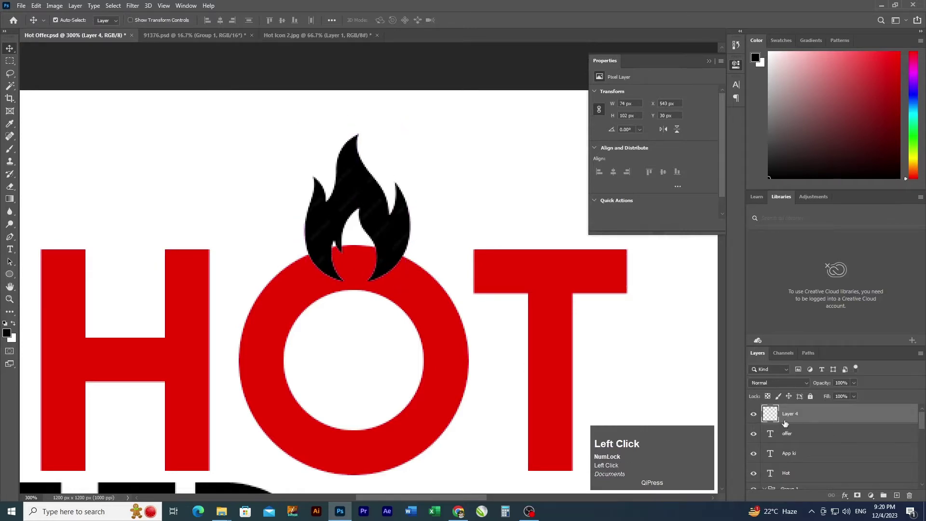
- Add a bright red Color Overlay at 100% opacity to the flame layer
double_click(816, 417)
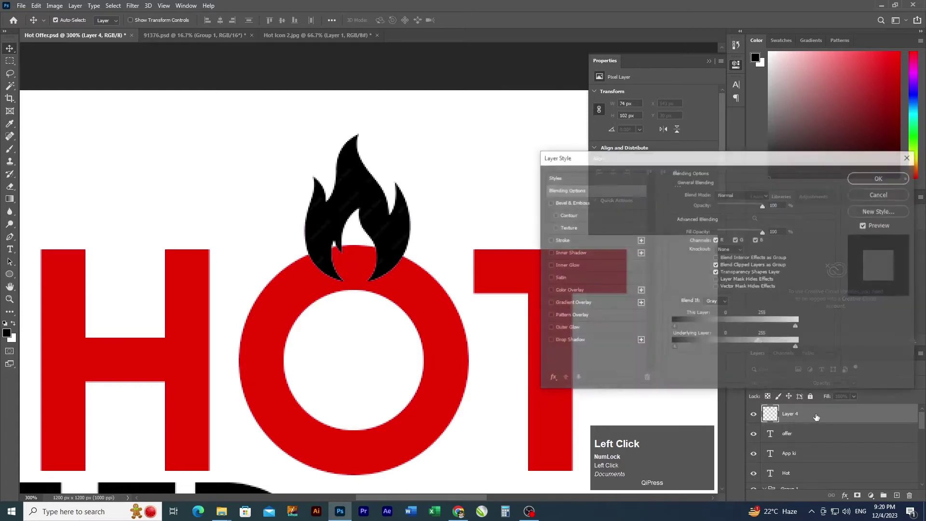
left_click(574, 288)
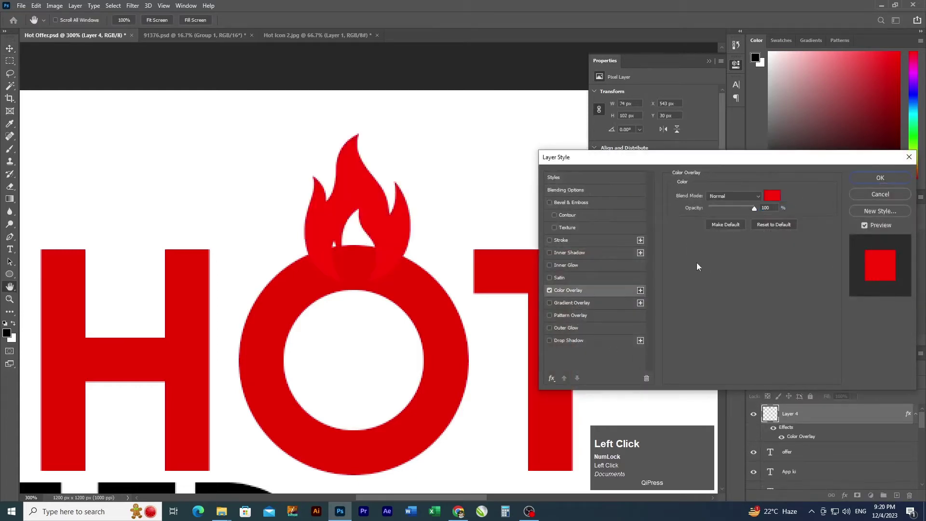
left_click(879, 178)
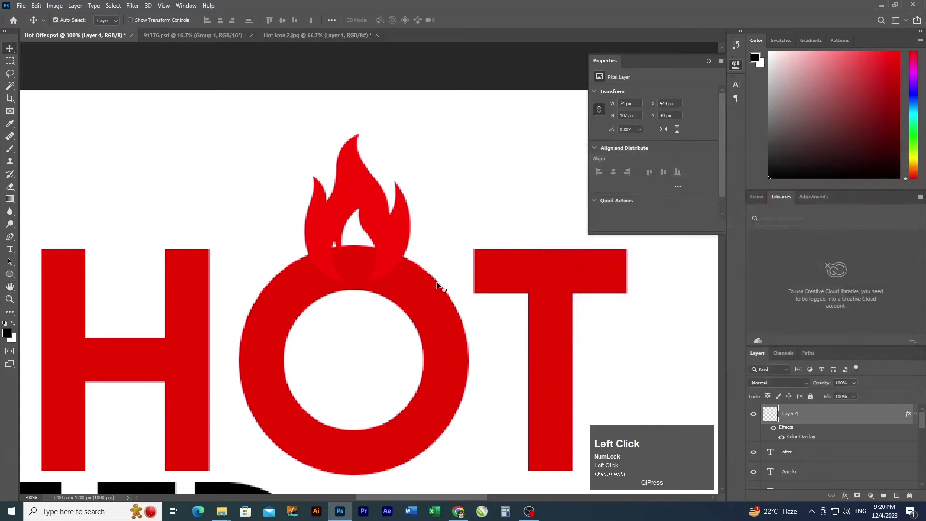
key("ctrl")
- Change the flame's Color Overlay to the red sampled from the HOT lettering
double_click(825, 411)
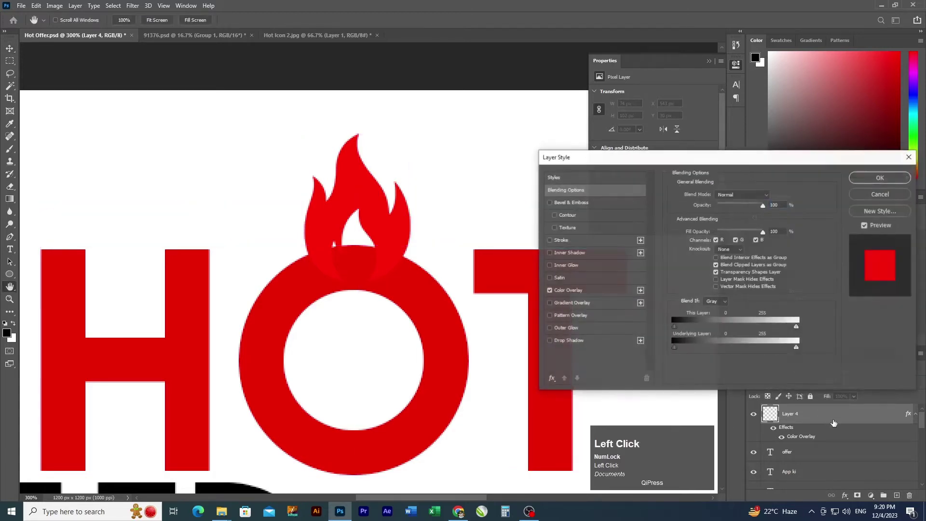
left_click(587, 291)
left_click(774, 198)
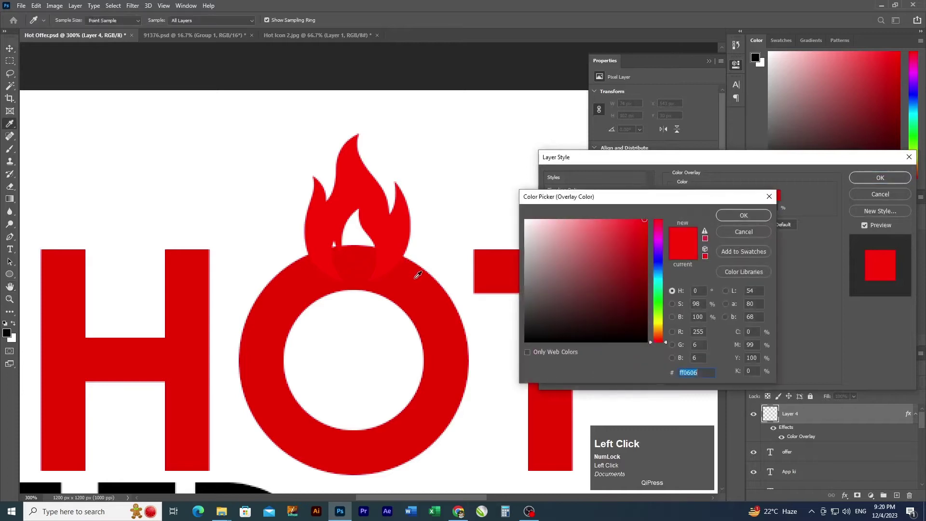
left_click(744, 216)
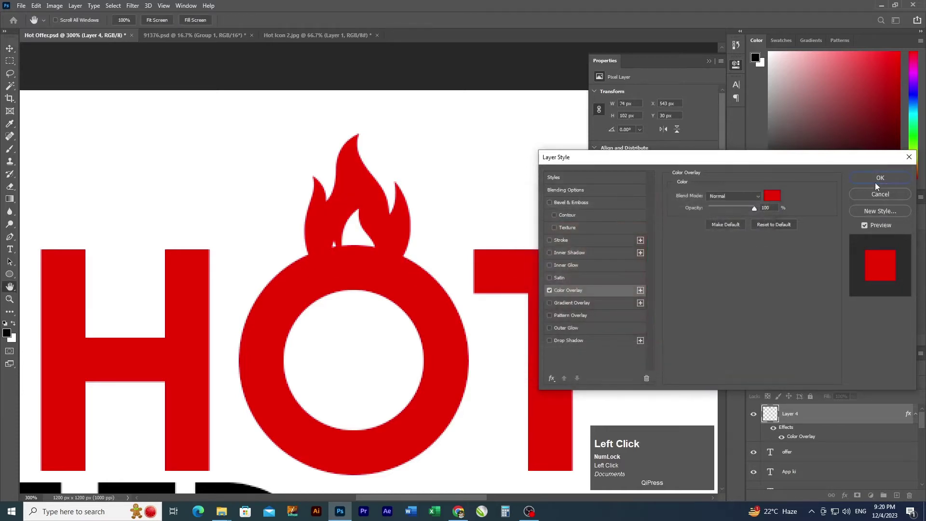
left_click(879, 178)
key("ctrl+0")
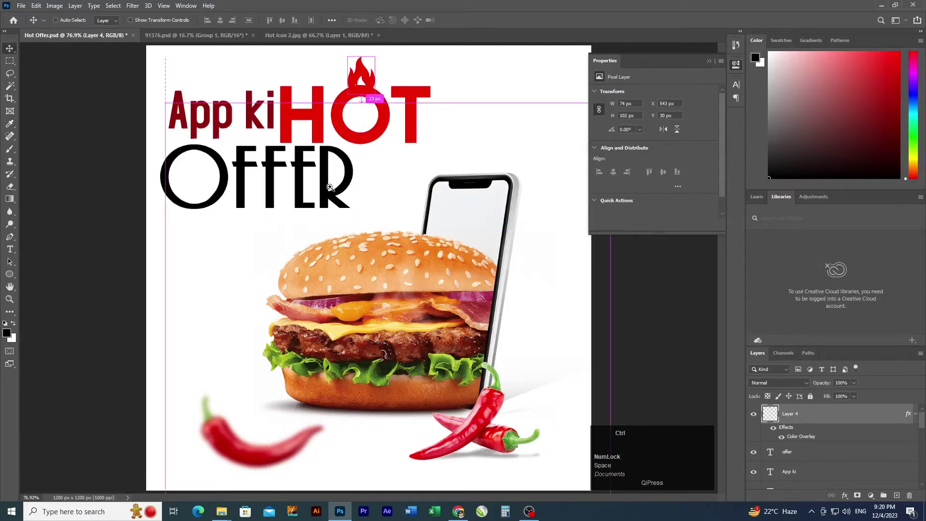
- Save the Hot Offer document with the flame in place above the O of HOT
left_click(335, 158, "ctrl")
mouse_move(362, 57)
left_mouse_down()
mouse_move(355, 58)
mouse_move(363, 57)
left_mouse_up()
left_click(425, 190)
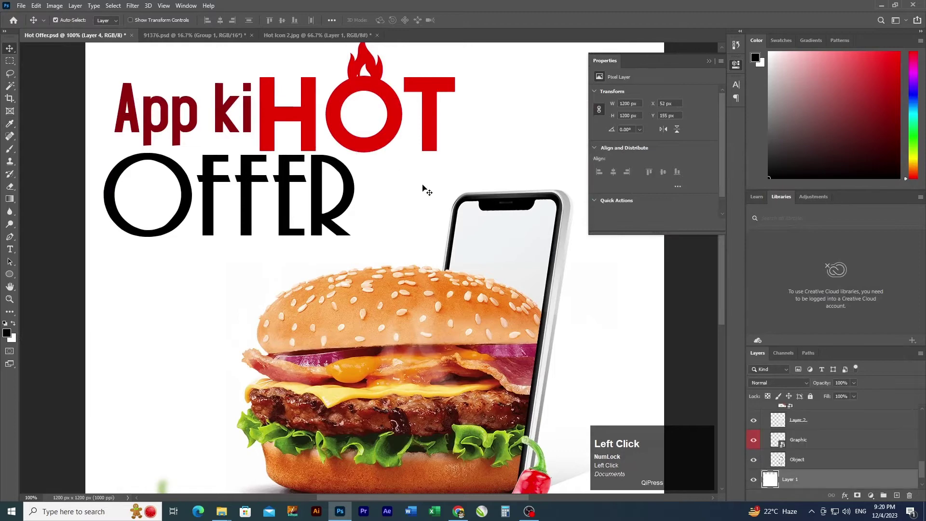
key("ctrl+minus")
key("ctrl+s")
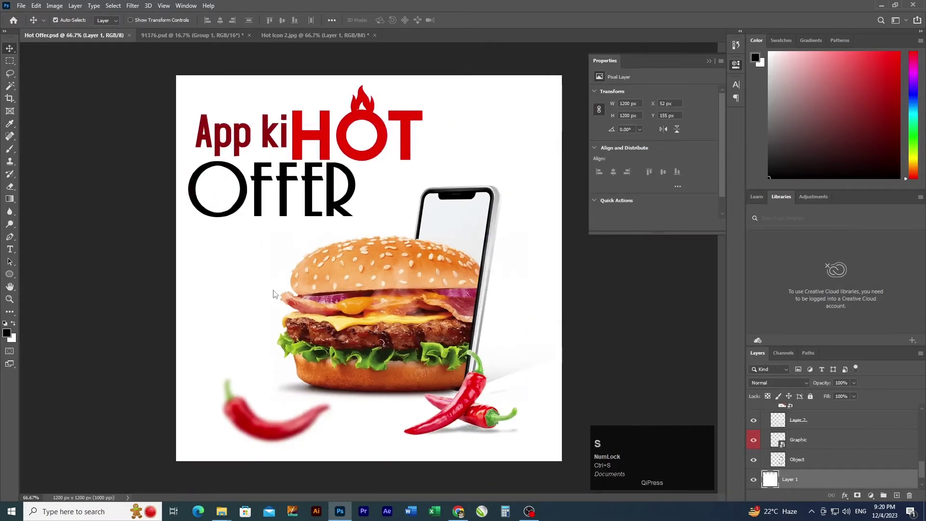
- Draw a rounded rectangle about 352 × 76 px with 10 px corners just below the word OFFER
left_click(236, 246, "ctrl")
left_click(236, 247, "ctrl")
left_click_drag(225, 281, 258, 312)
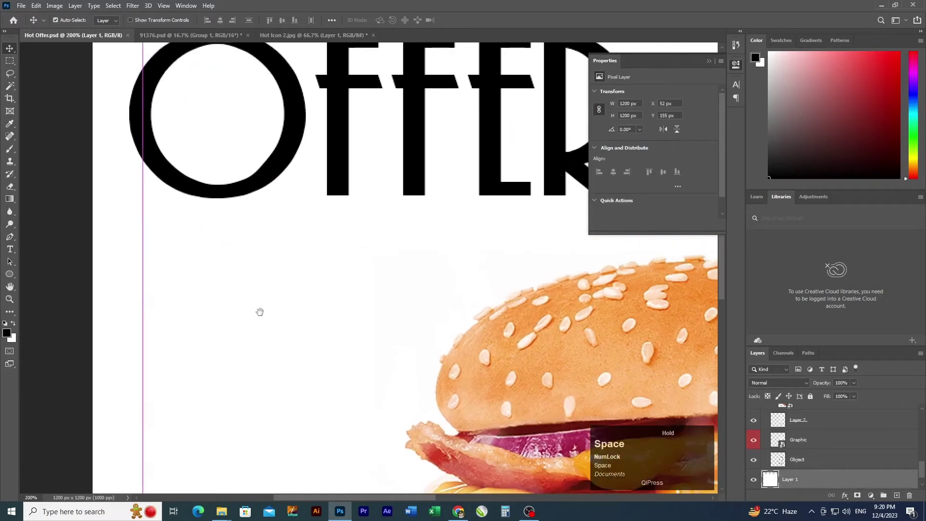
left_click(9, 274)
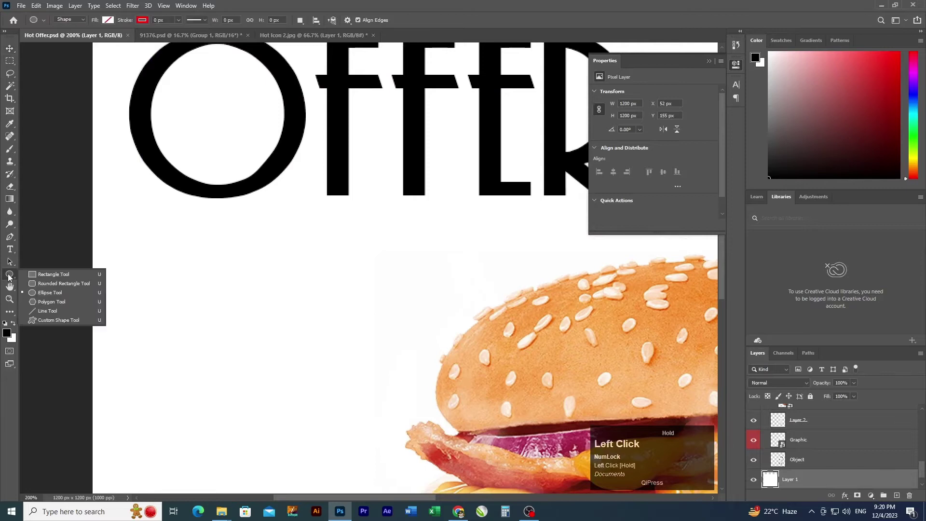
left_click(35, 285)
left_click_drag(151, 219, 490, 292)
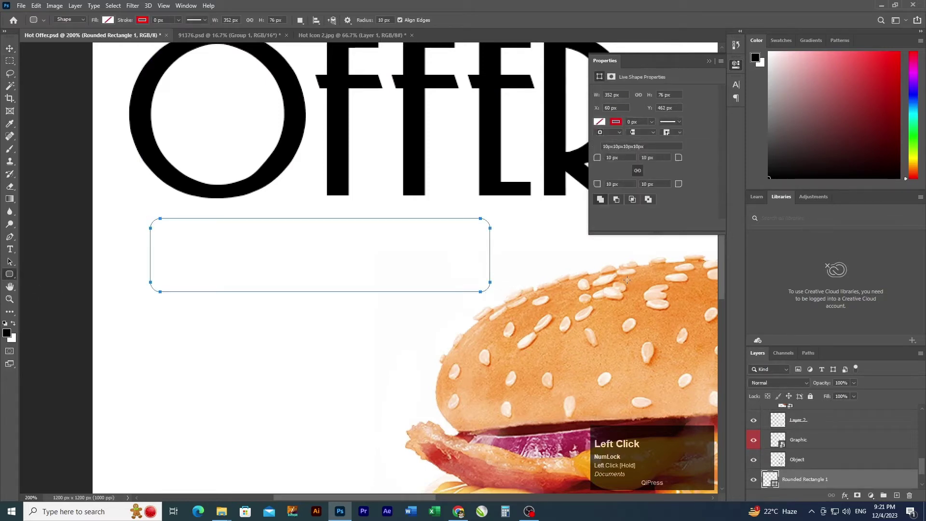
- Fill the rounded rectangle with the recently used bright red and deselect it
left_click(599, 122)
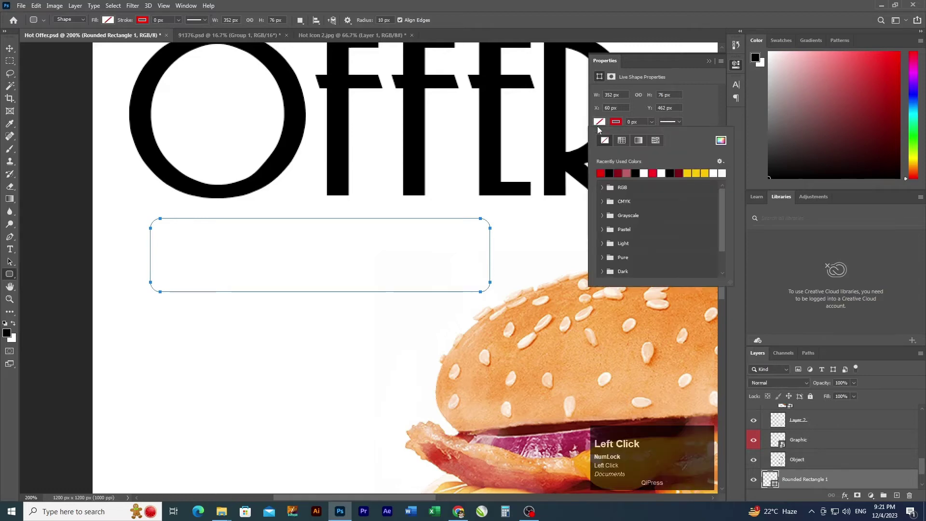
left_click(601, 173)
key("v")
left_click(76, 230, "ctrl")
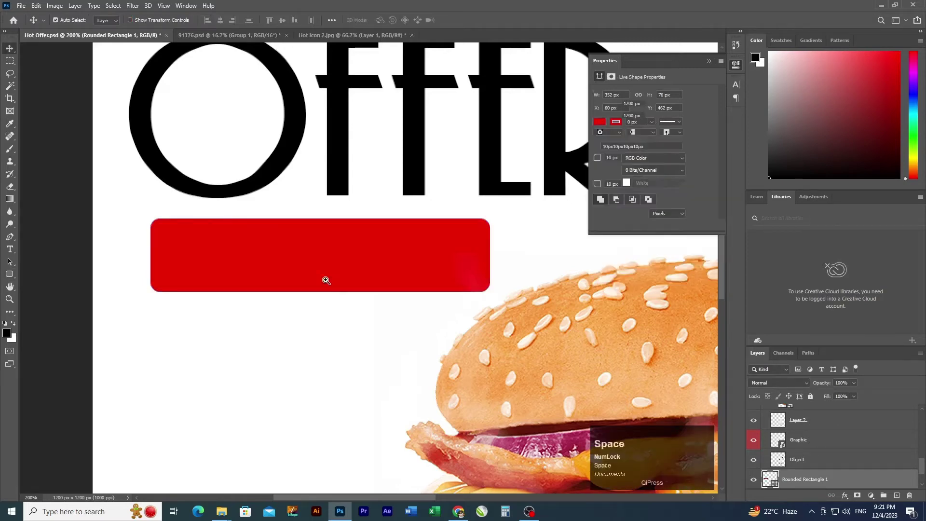
- Start a text line over the red rounded rectangle and set its font size to 4 pt
left_click(339, 279, "ctrl+alt")
key("ctrl+space")
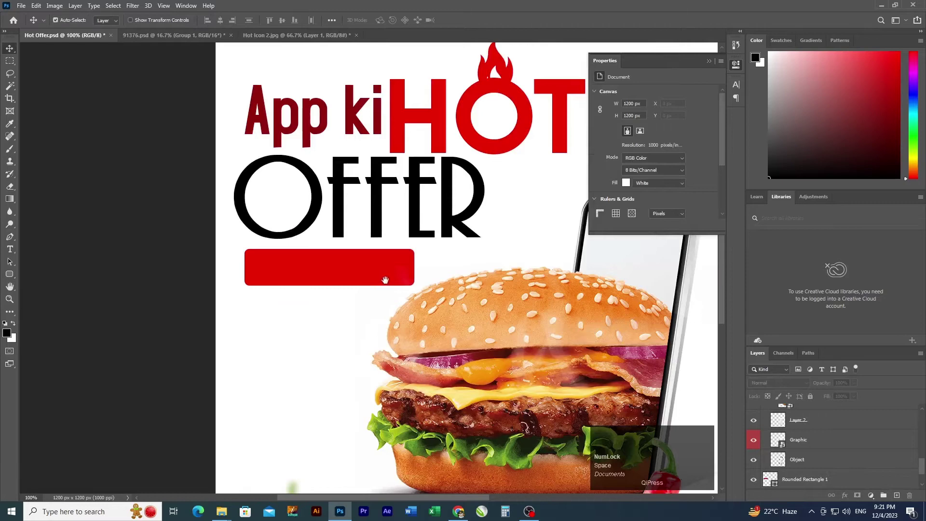
left_click(385, 280)
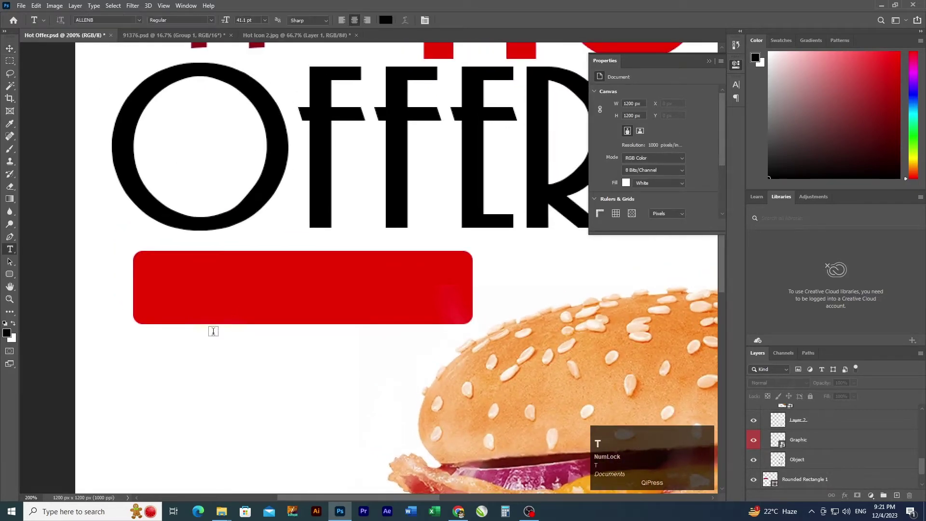
double_click(203, 295)
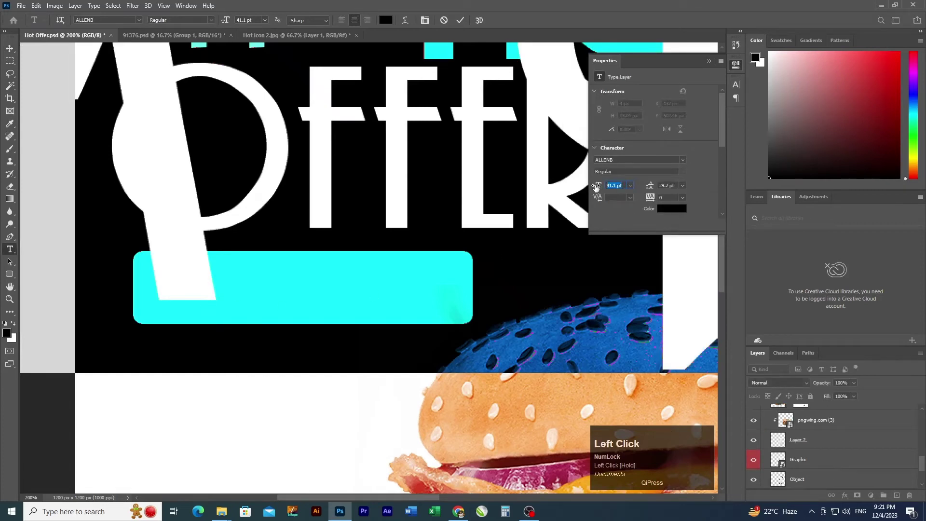
type("8")
key("Return")
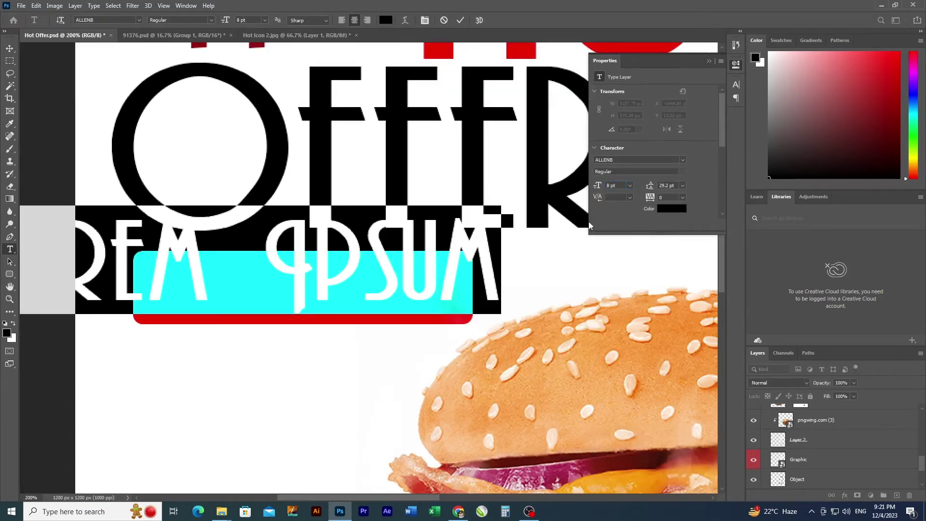
left_click(598, 187)
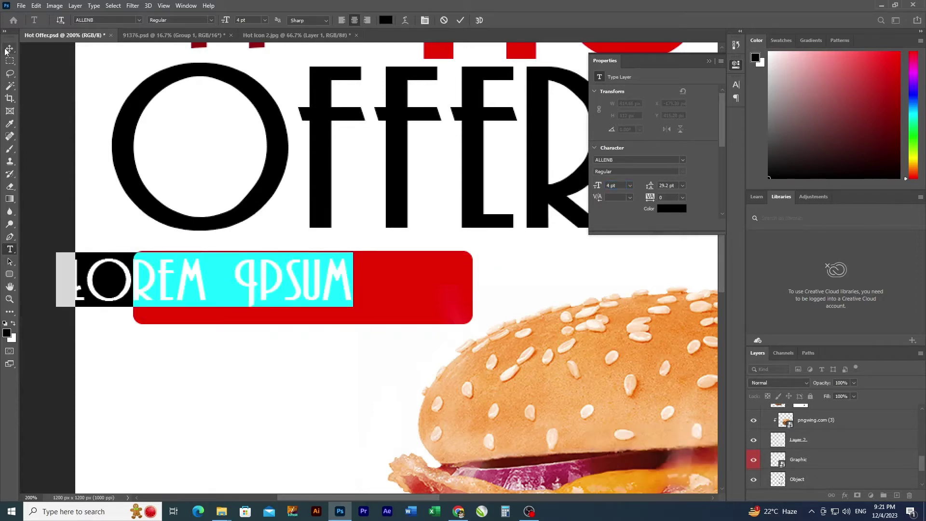
- Replace the placeholder text over the red rectangle with "Order Now"
triple_click(179, 289)
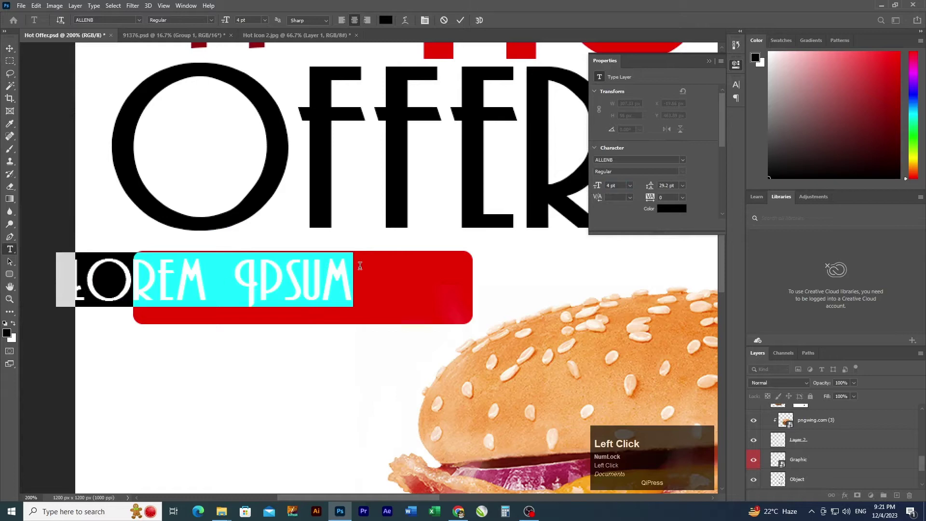
type("OR")
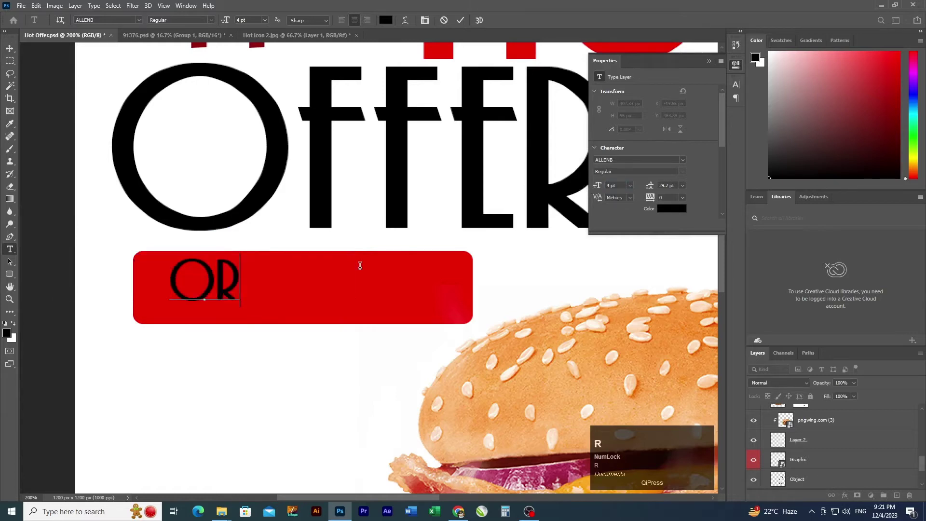
type("FER")
key("BackSpace")
key("BackSpace")
key("BackSpace")
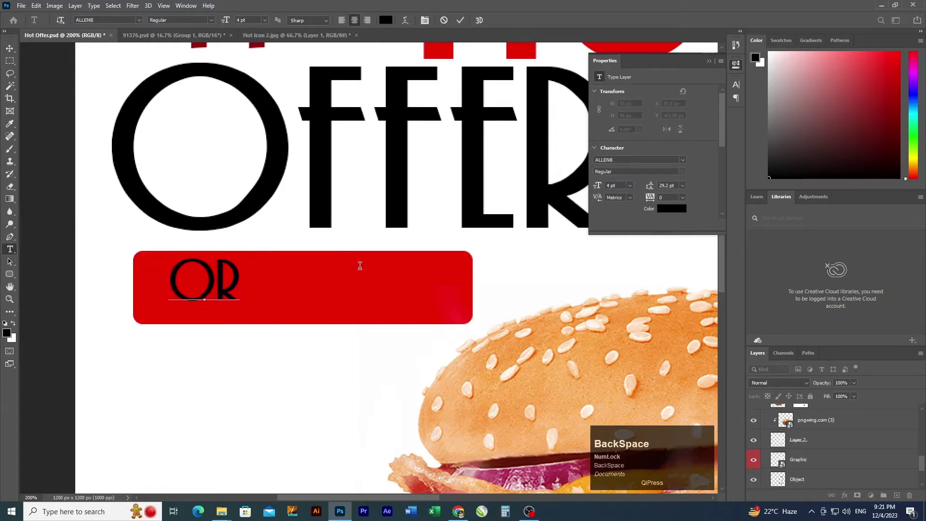
type("DER NOW")
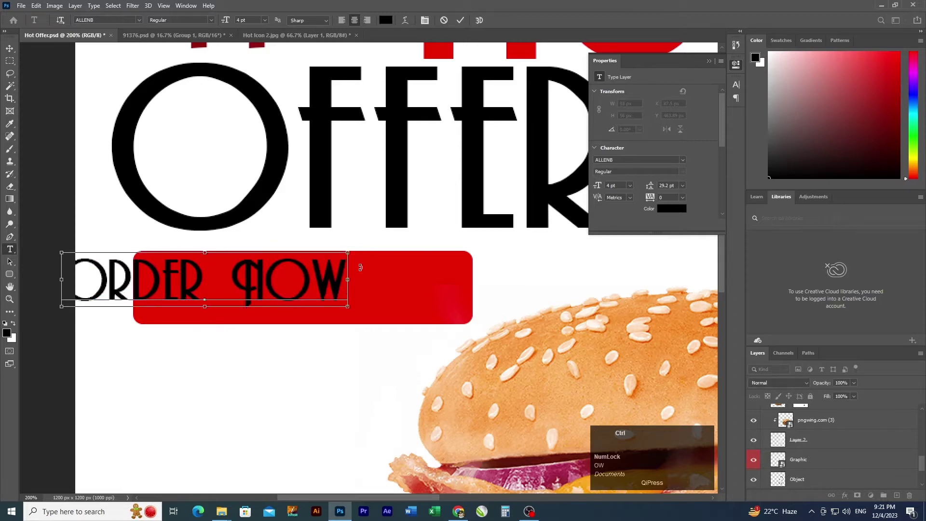
- Set the Order Now text to the Roboto font in Medium style and commit it
key("ctrl+a")
left_click(683, 159)
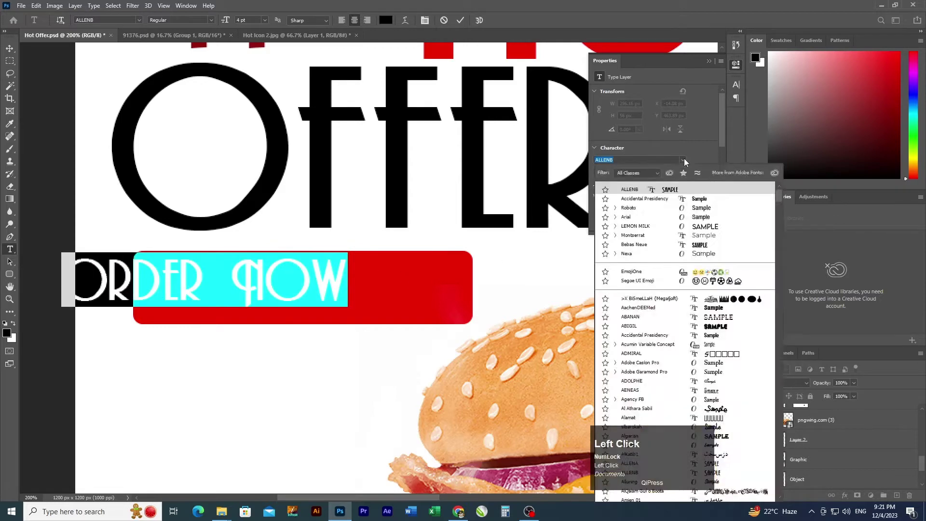
left_click(684, 159)
left_click(684, 159)
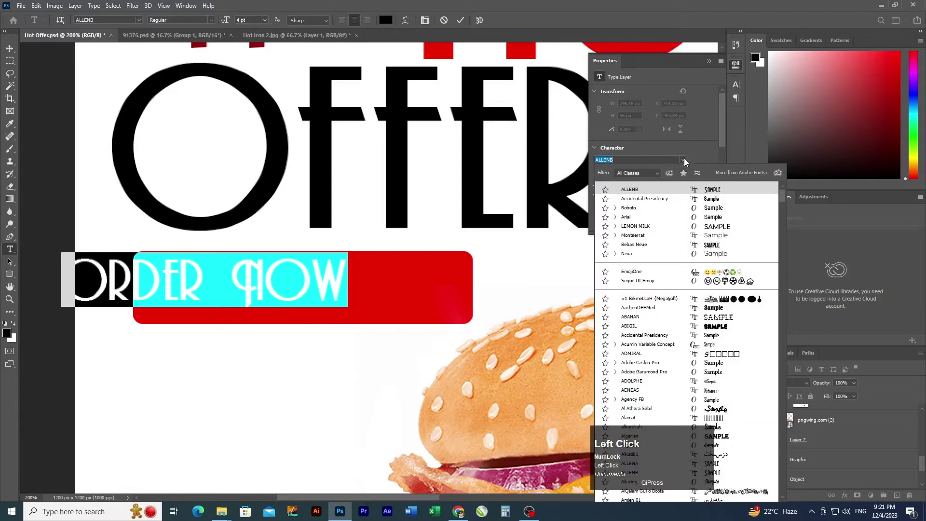
left_click(655, 210)
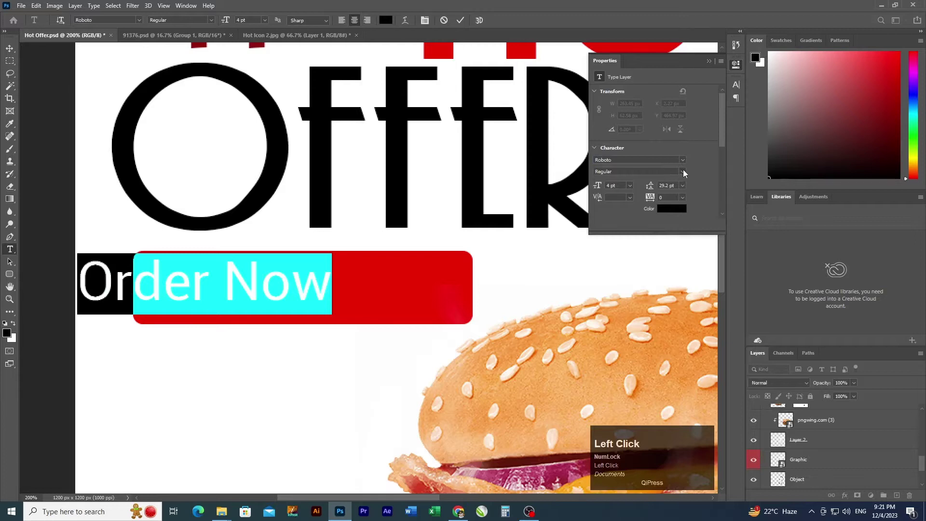
left_click(683, 172)
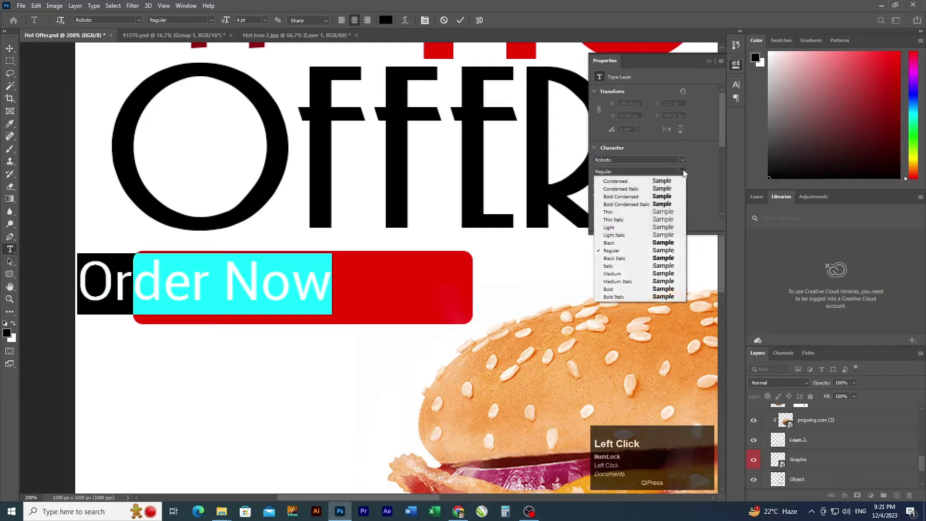
left_click(643, 277)
left_click(11, 48)
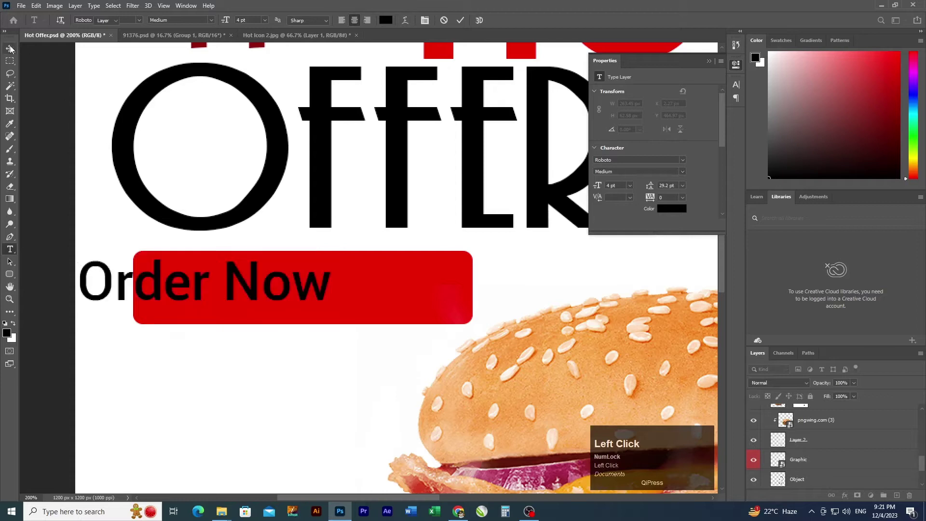
- Move the Order Now text to the middle of the red rectangle and color it white (ffffff)
left_click_drag(185, 288, 288, 290)
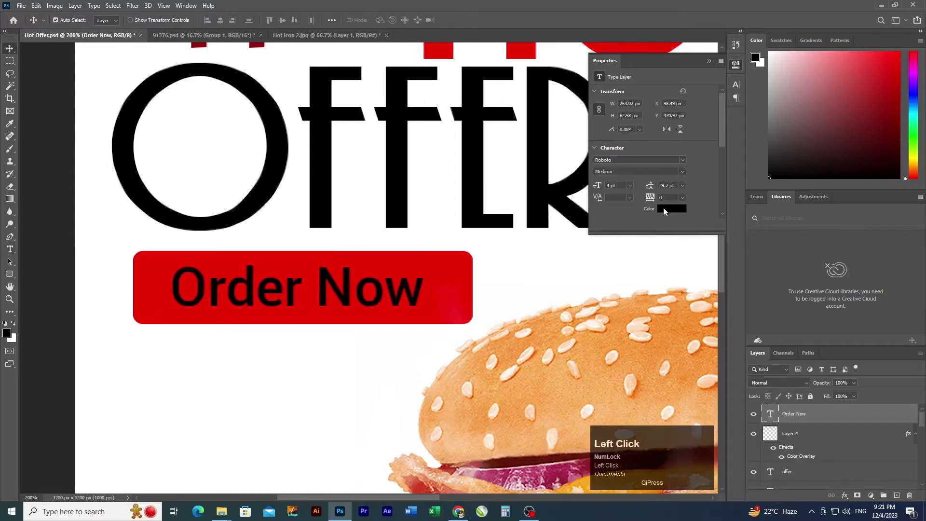
left_click(671, 208)
type("ffffff")
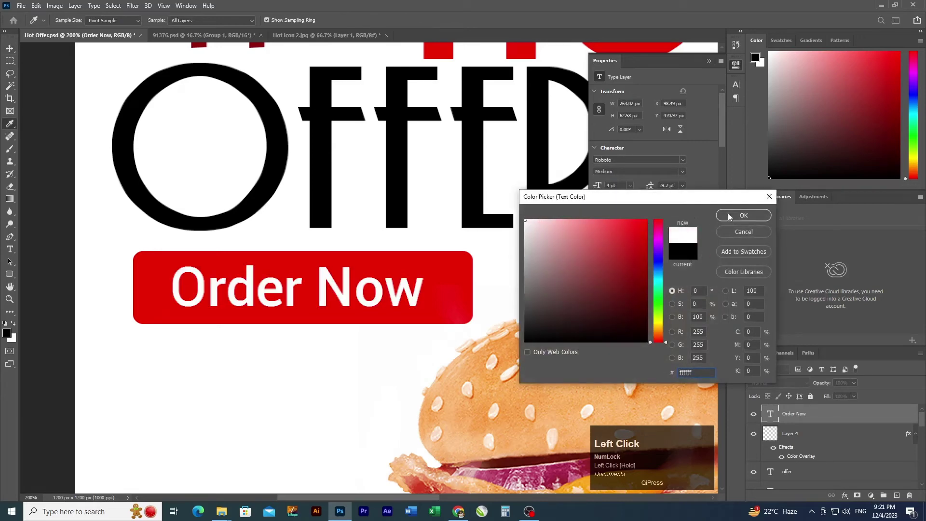
left_click(729, 215)
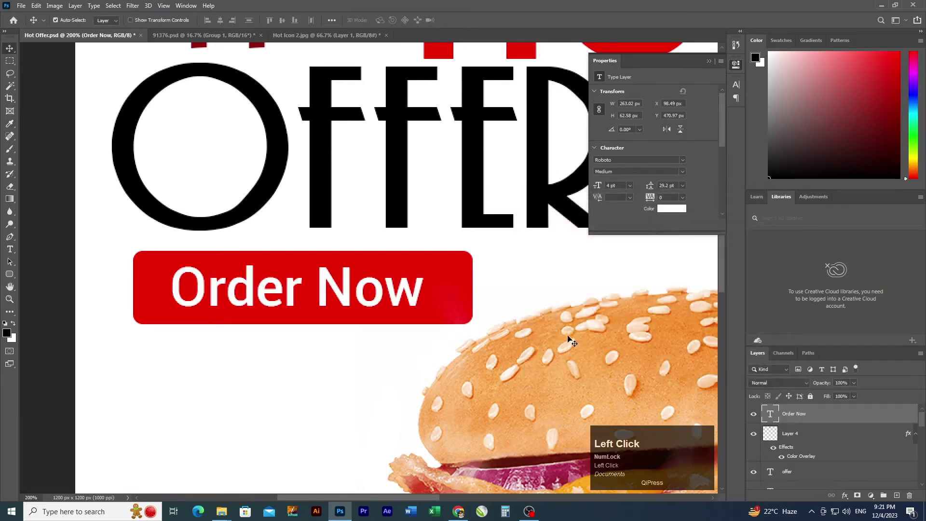
- Scale the Order Now text up to about 509 × 121 px
left_click(271, 305, "ctrl")
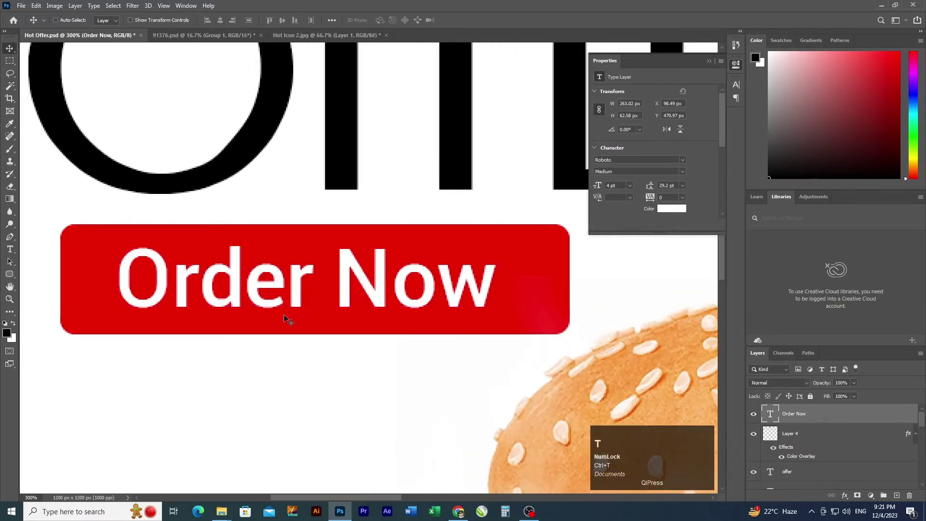
key("ctrl+t")
left_click_drag(306, 327, 279, 267)
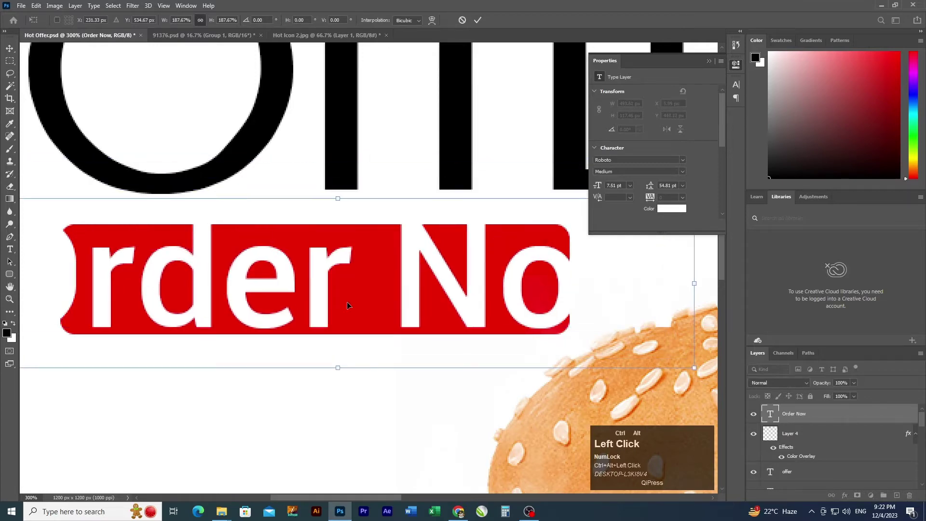
scroll(346, 305, "down", 2)
left_click_drag(346, 269, 346, 269)
key("Return")
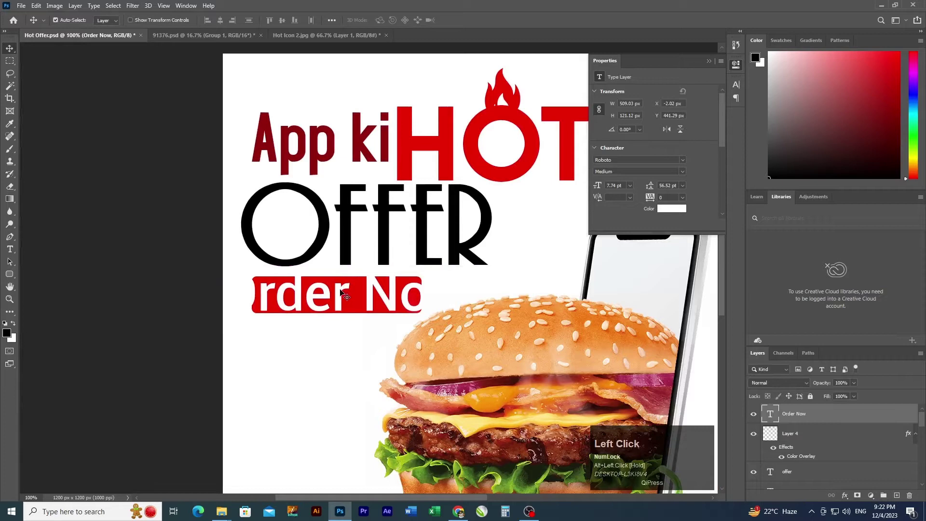
- Scale the Order Now text to about 335 × 80 px so it fits the red rectangle
key("ctrl+t")
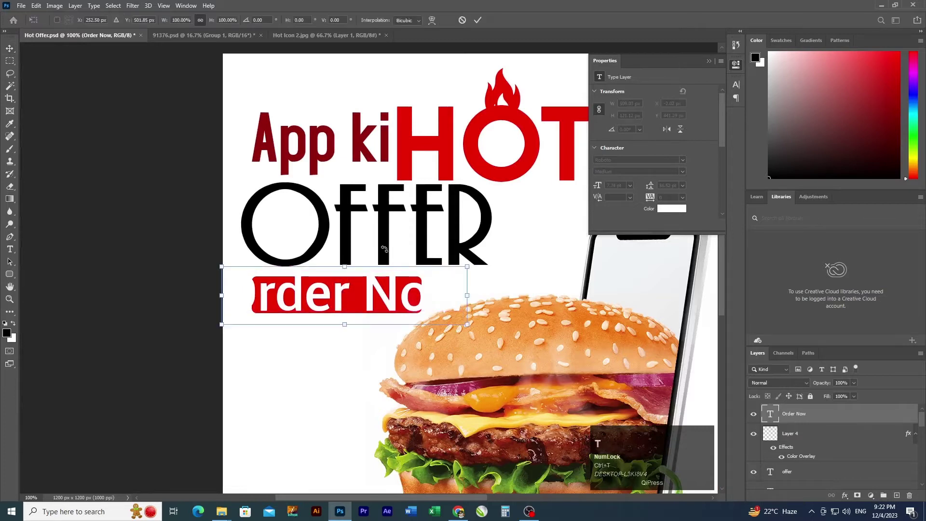
left_click_drag(345, 266, 348, 278)
key("Return")
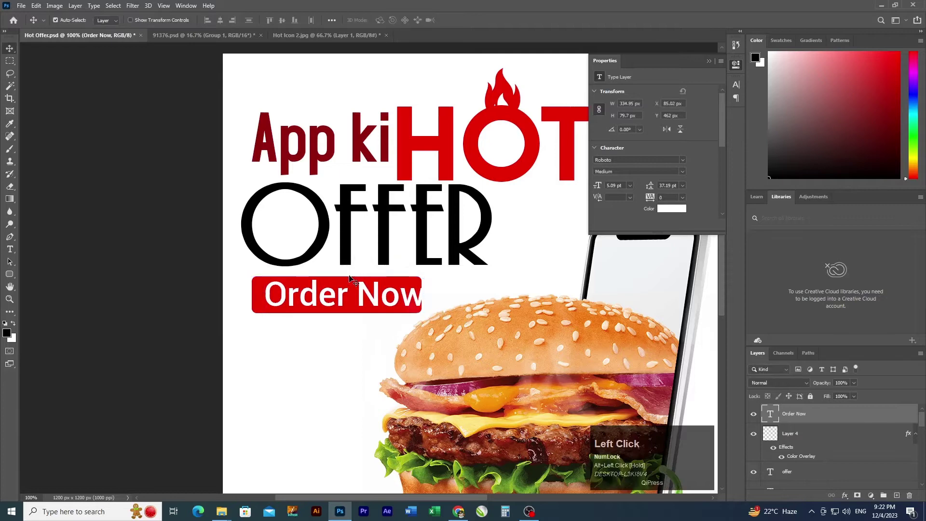
- Nudge the Order Now text 12 px left to center it on the red rectangle
key("Left")
key("Left")
key("Left")
key("Left")
key("Left")
key("Left")
key("Left")
key("Left")
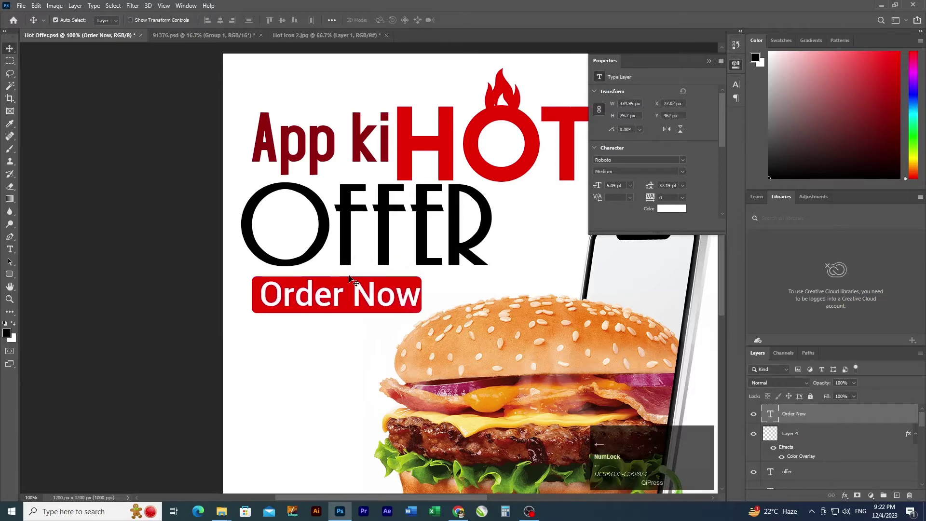
key("Left")
key("Left")
key("Left")
key("Left")
left_click(421, 356, "ctrl+alt")
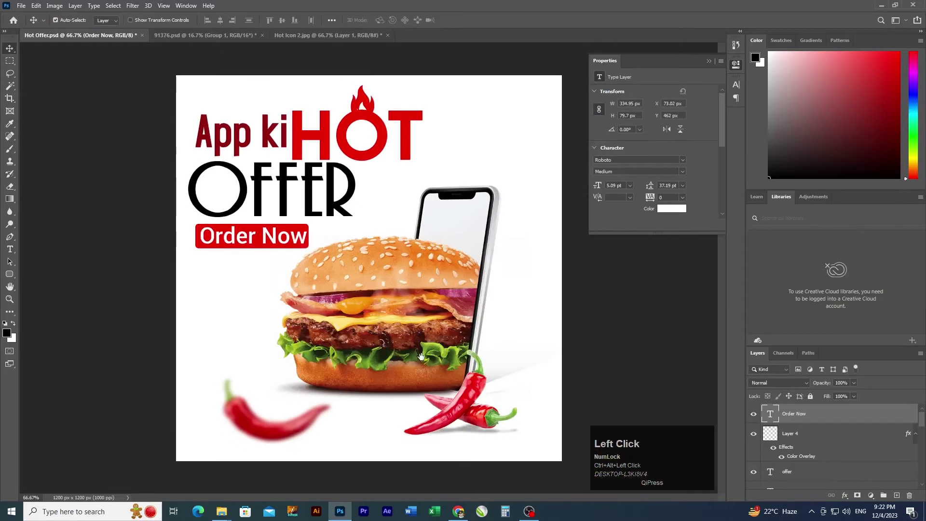
- Open the modern-blue-grunge-brushstroke-texture-vector image from the MISC folder as a separate document
left_click(381, 359, "ctrl")
key("alt+Tab")
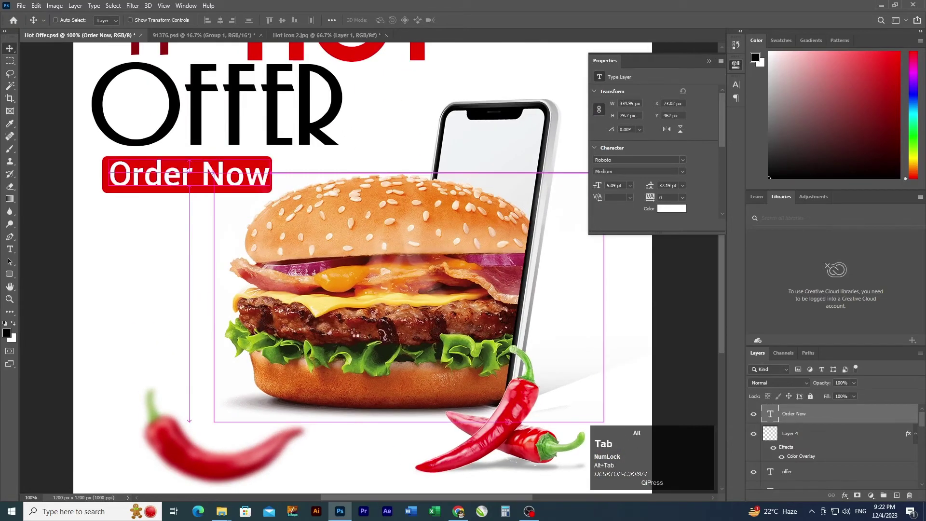
left_click(401, 29)
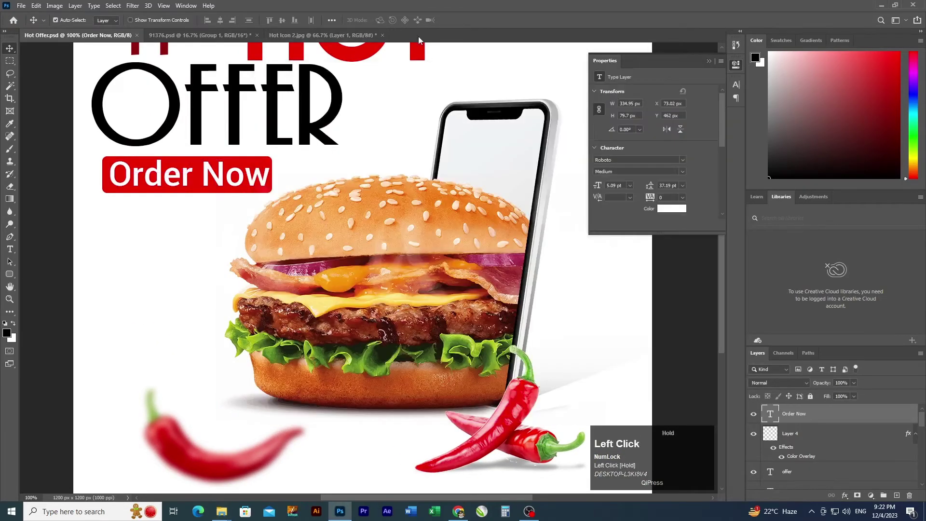
key("alt+Tab")
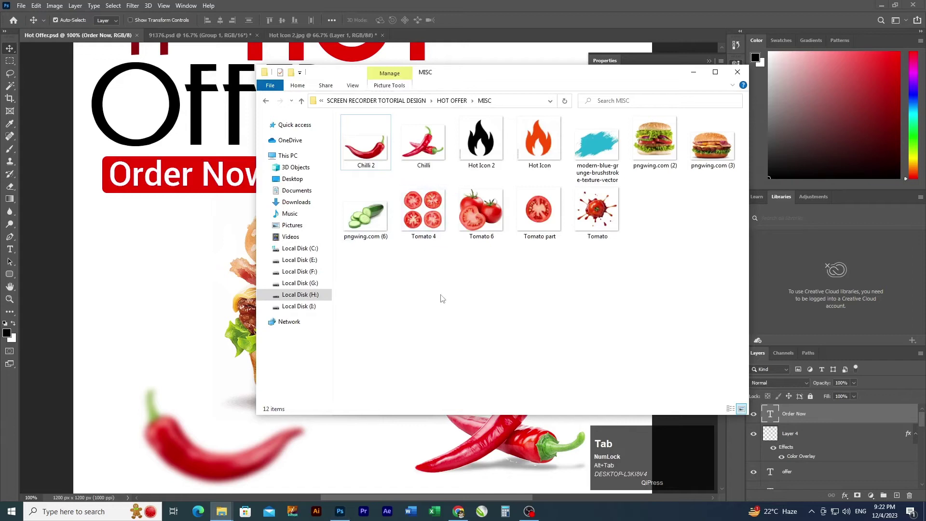
left_click_drag(597, 145, 467, 32)
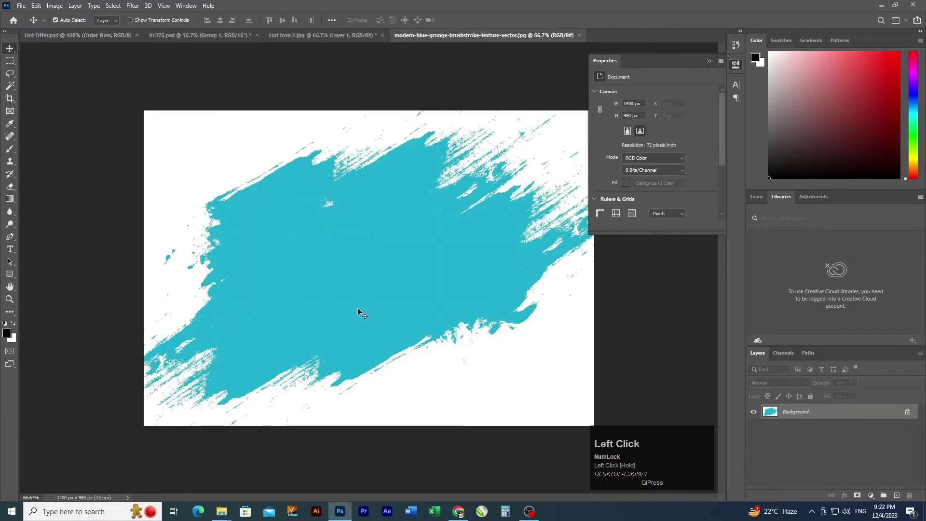
- Select the blue brushstroke with the Magic Wand, copy it to a new layer and move it into the Hot Offer document
key("w")
left_click(395, 300)
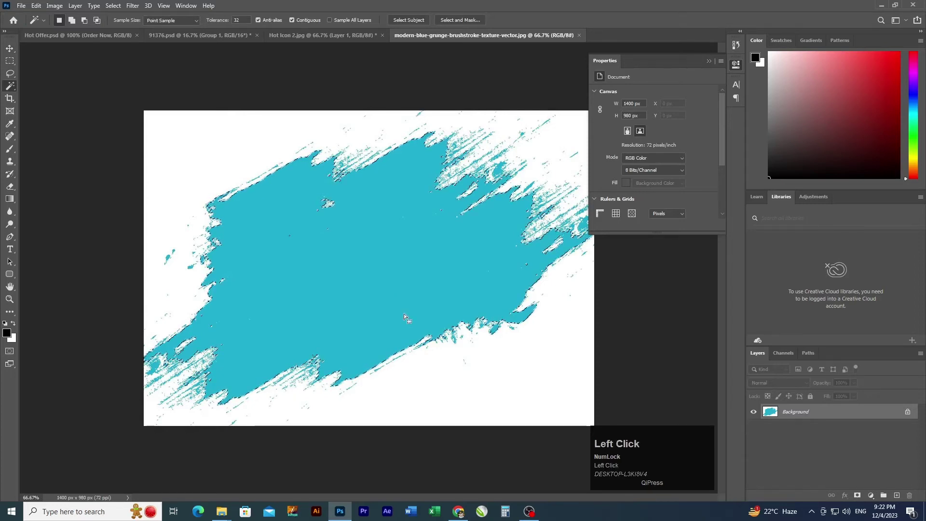
key("ctrl")
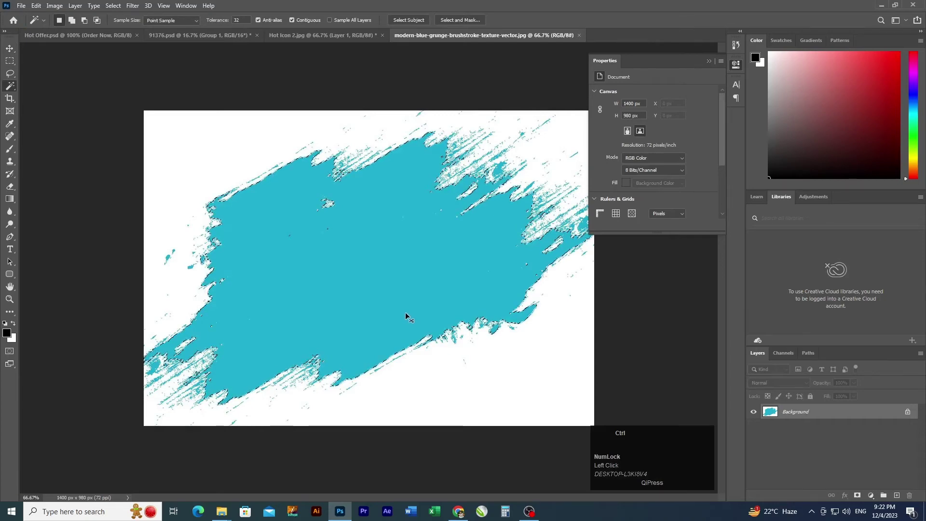
key("ctrl+j")
key("v")
left_click_drag(344, 219, 224, 374)
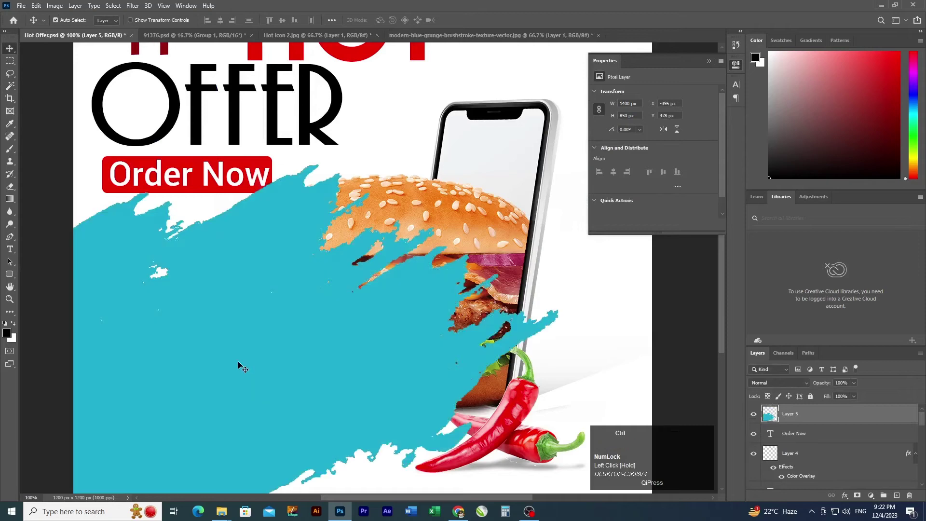
- Shrink the brushstroke and place it beside the burger, below the Order Now button
key("ctrl+t")
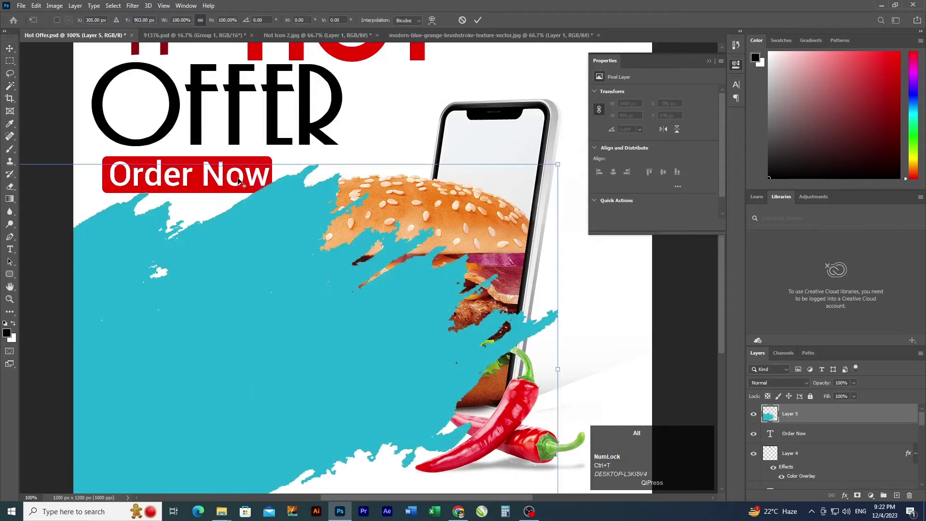
left_click(397, 288, "ctrl+alt")
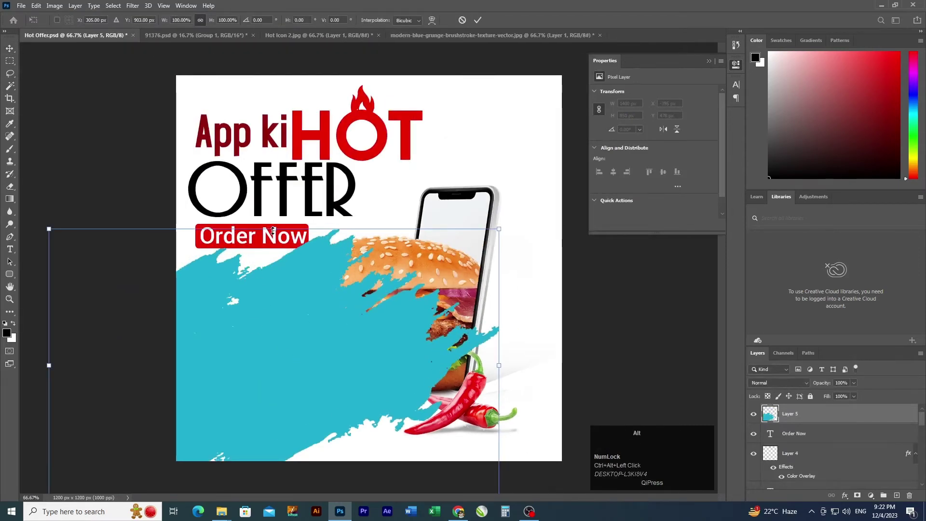
left_click_drag(273, 231, 273, 318)
mouse_move(288, 356)
left_mouse_down()
mouse_move(263, 315)
mouse_move(264, 327)
left_mouse_up()
double_click(267, 316)
- Scale the brushstroke to about 394 × 239 px and position it just below the Order Now button
key("ctrl+t")
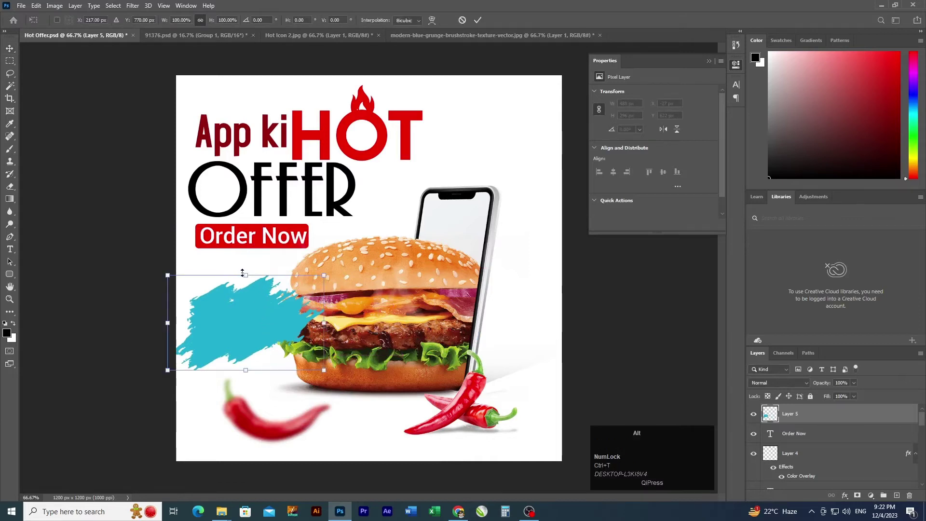
mouse_move(242, 272)
left_mouse_down()
mouse_move(248, 284)
mouse_move(226, 313)
mouse_move(205, 311)
mouse_move(213, 301)
left_mouse_up()
double_click(249, 288)
left_click(258, 323, "ctrl")
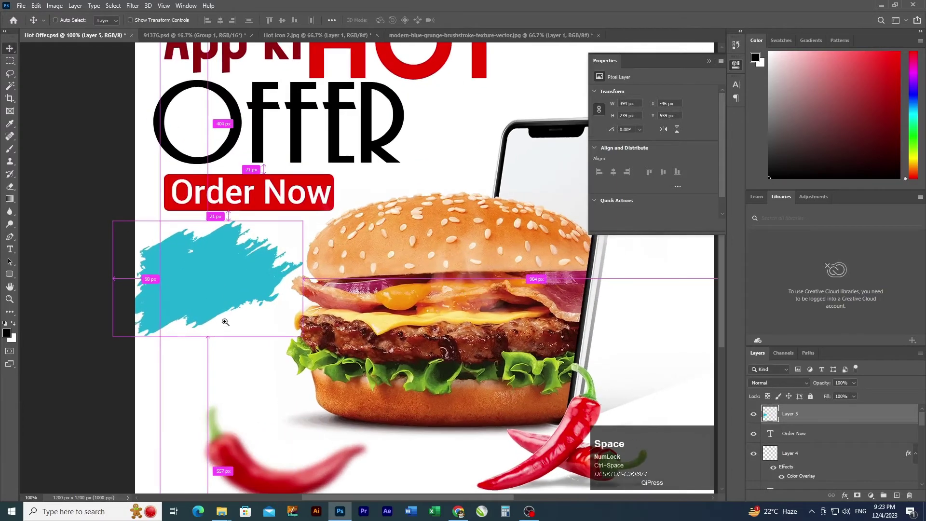
left_click(198, 304, "ctrl")
left_click_drag(248, 321, 260, 313)
key("v")
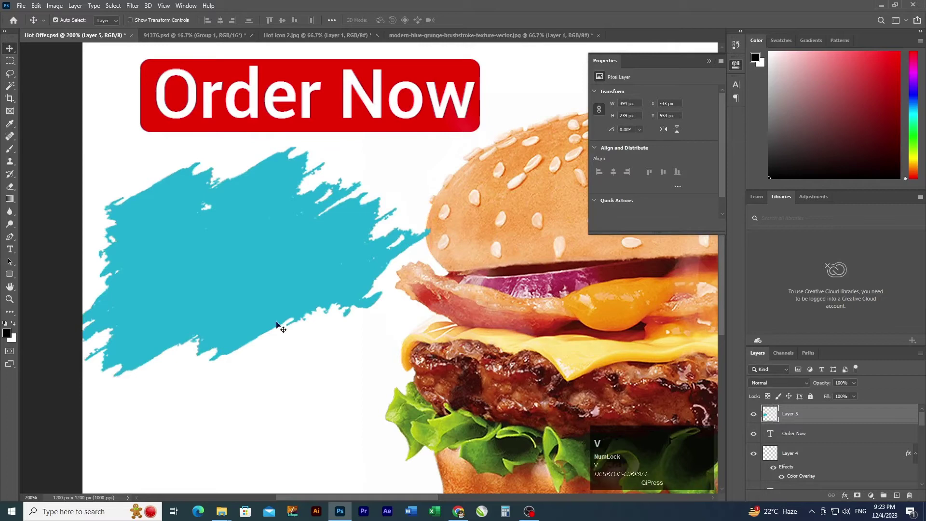
- Apply a Color Overlay in red (ed0003) to the brushstroke layer
double_click(836, 423)
left_click(568, 290)
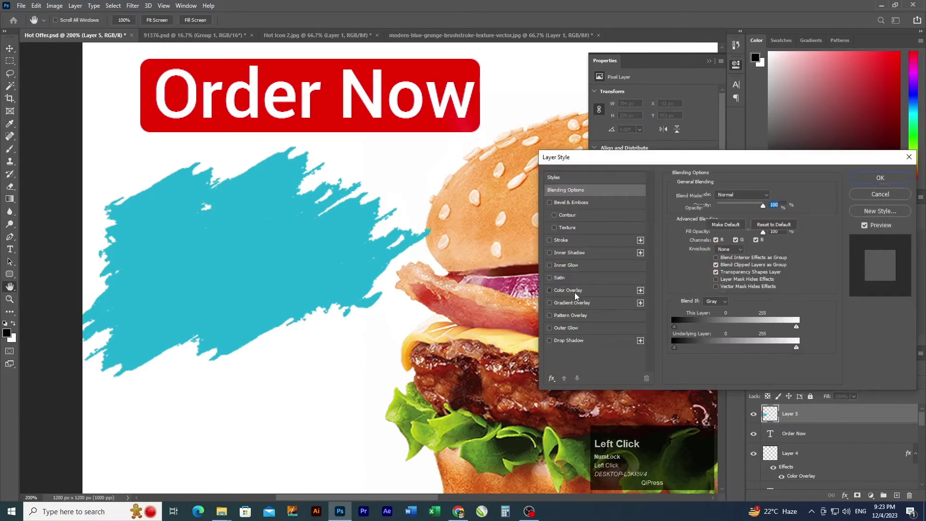
left_click(775, 189)
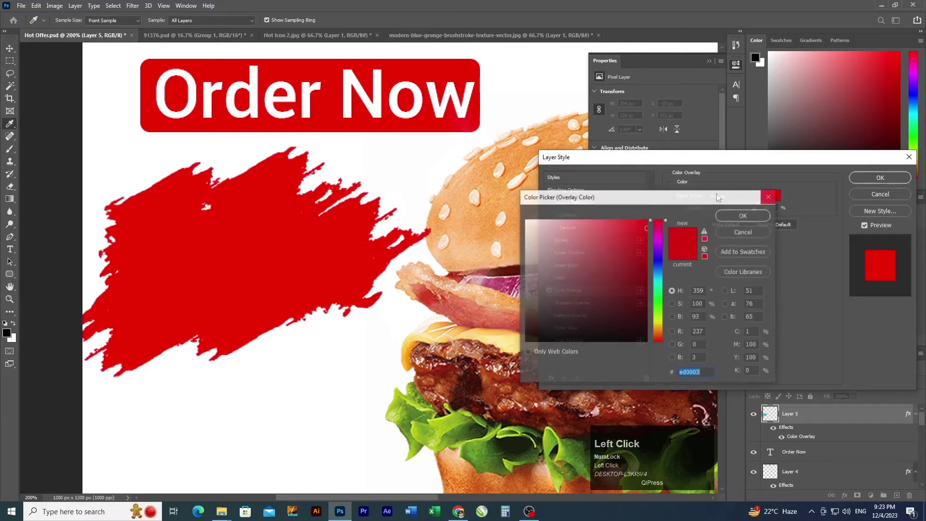
left_click(743, 216)
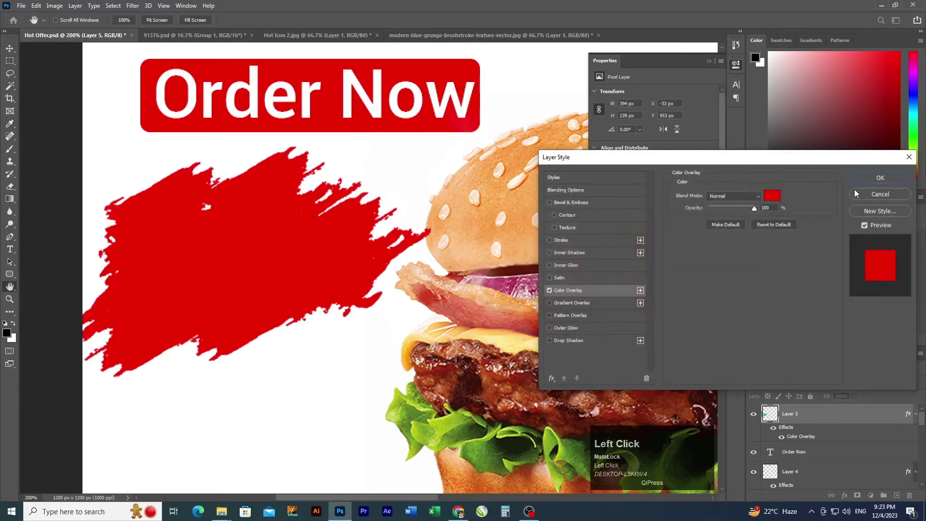
left_click(871, 182)
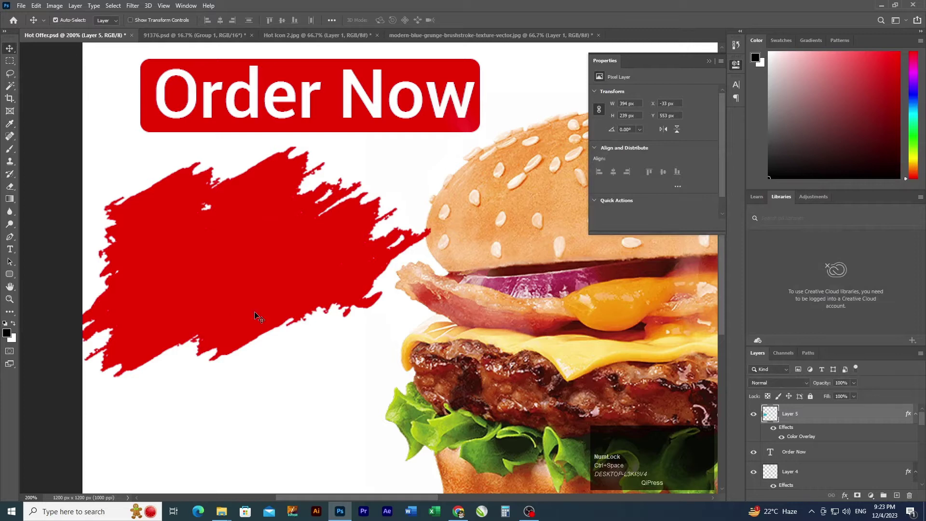
left_click_drag(254, 316, 303, 158)
left_click(264, 112)
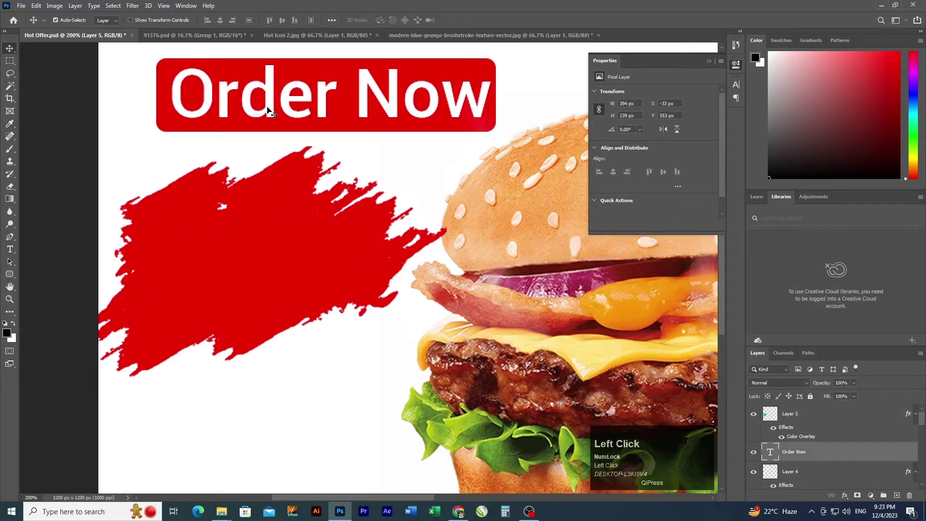
left_click_drag(264, 112, 247, 231)
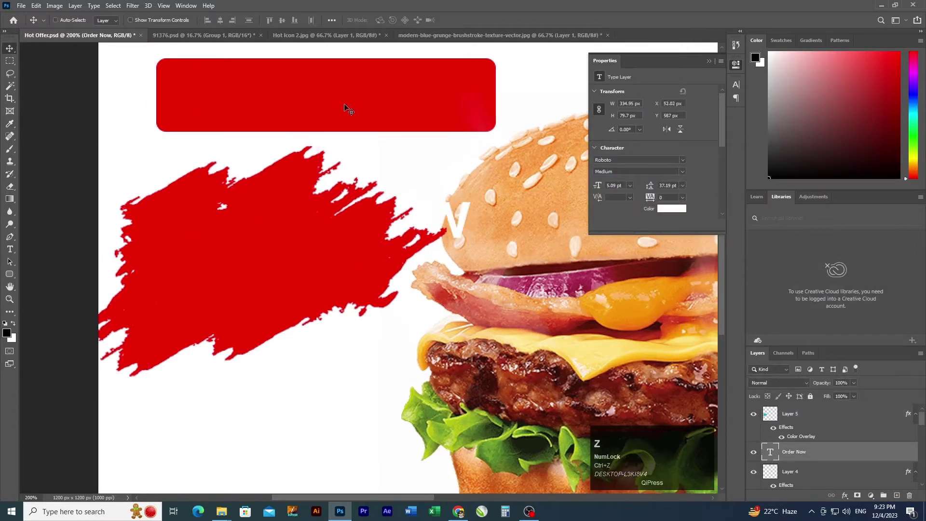
key("ctrl+z")
- Place a copy of the Order Now text in front of the red brushstroke and change its wording to 150
left_click_drag(288, 102, 240, 258)
key("ctrl+bracketright")
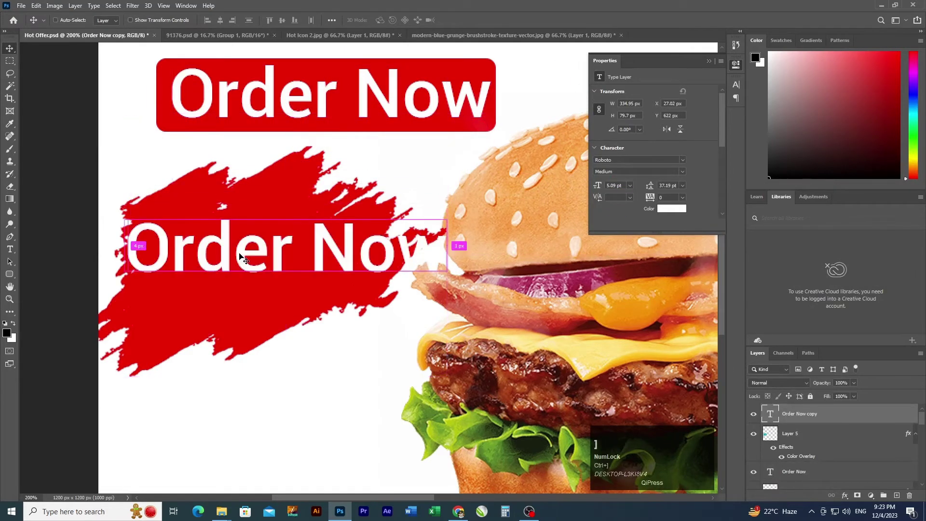
key("t")
double_click(185, 252)
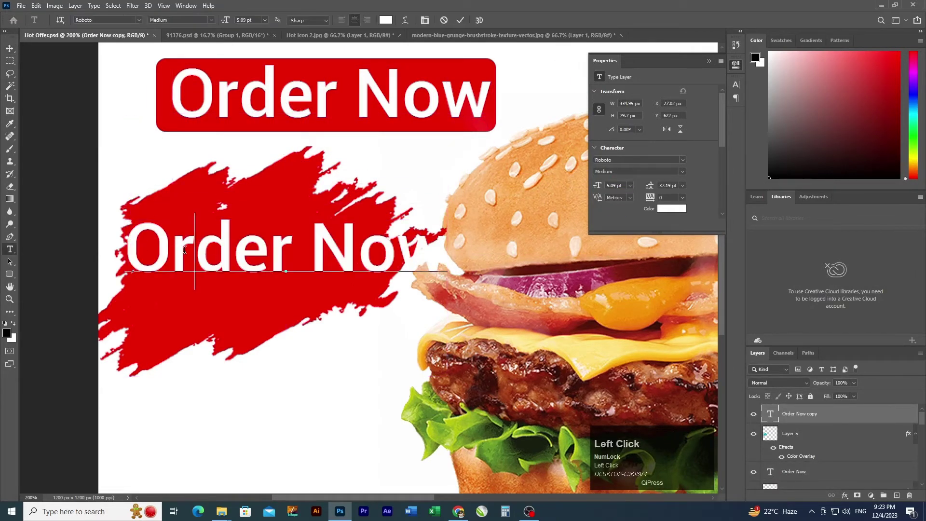
key("ctrl+a")
type("150")
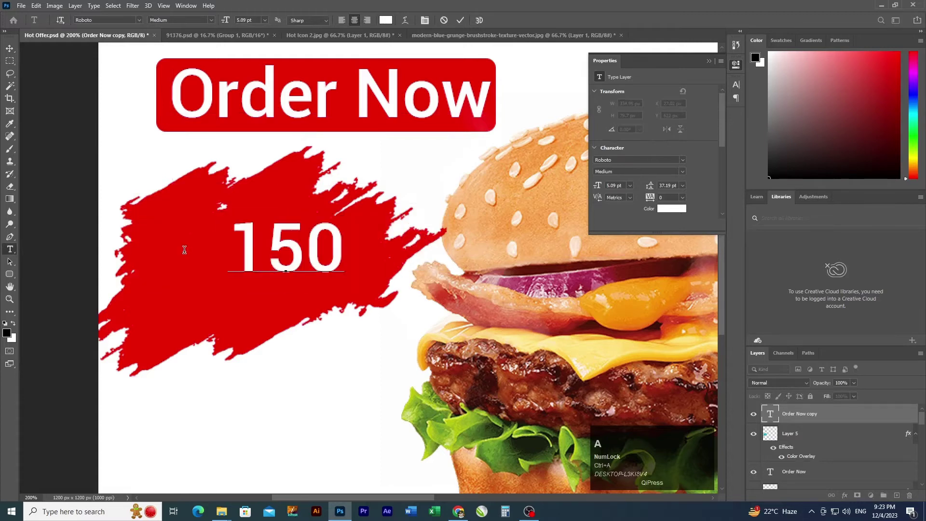
- Set the 150 text to 9 pt in Roboto Black
key("ctrl+space")
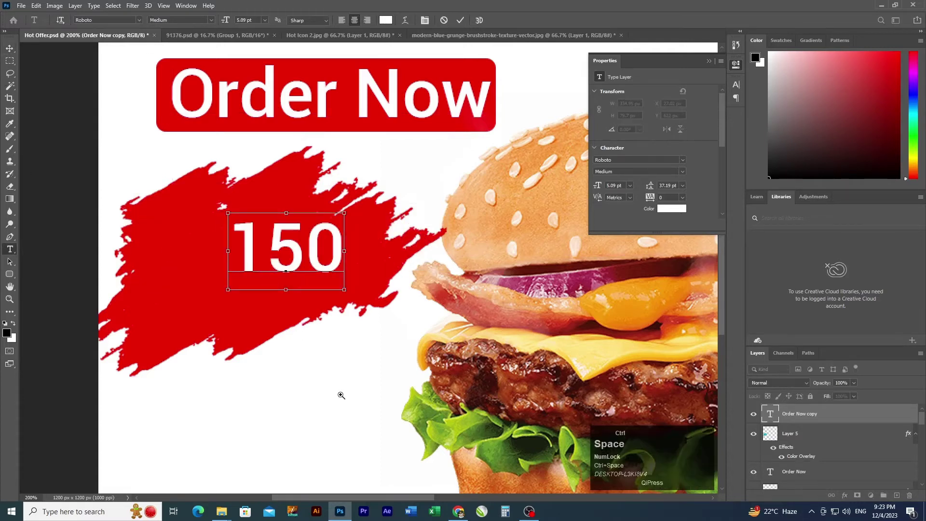
left_click(288, 261)
key("ctrl+a")
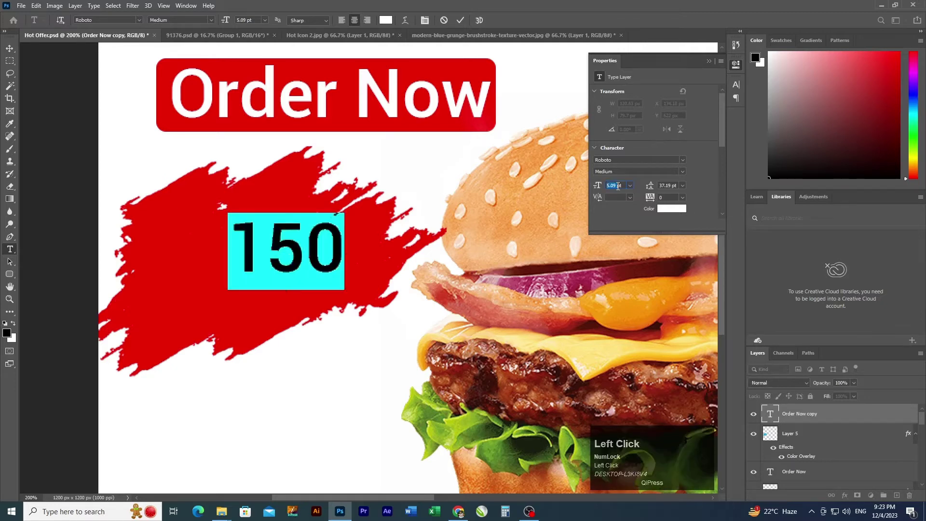
scroll(618, 186, "up", 4)
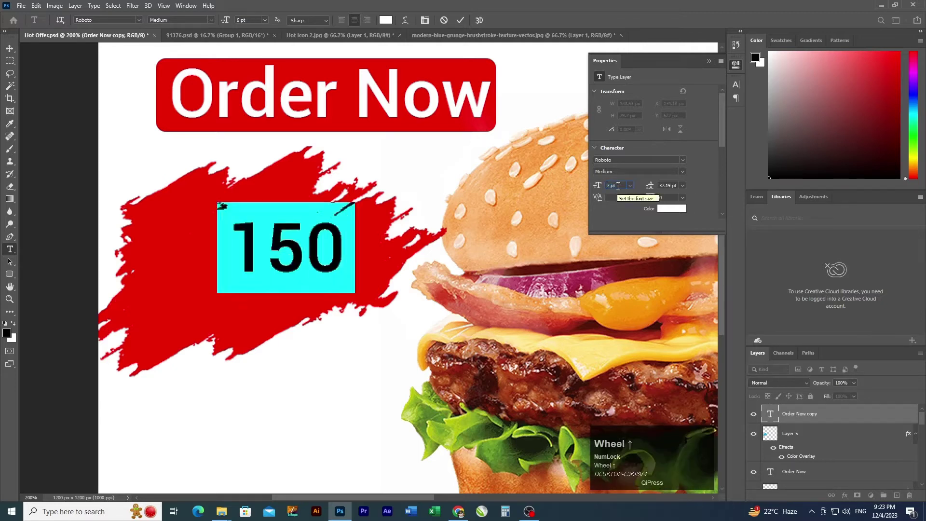
left_click(624, 161)
left_click(627, 172)
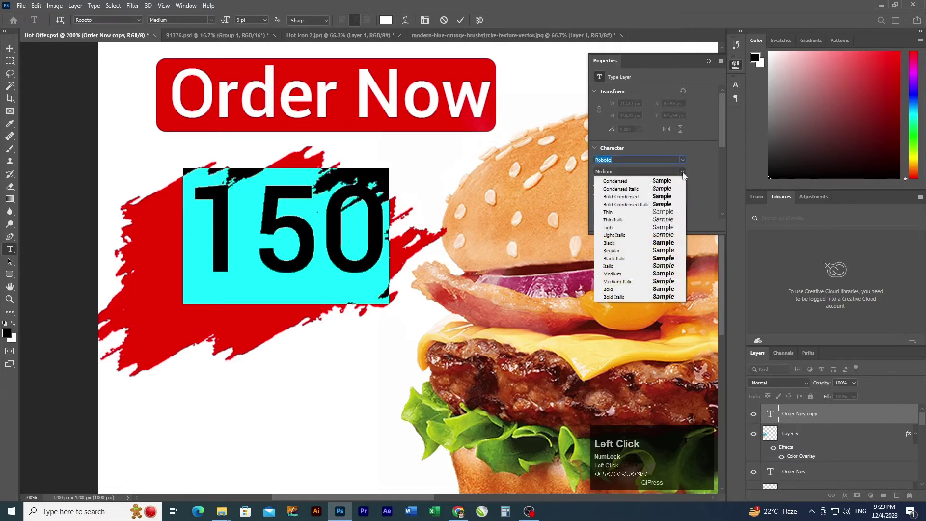
left_click(625, 244)
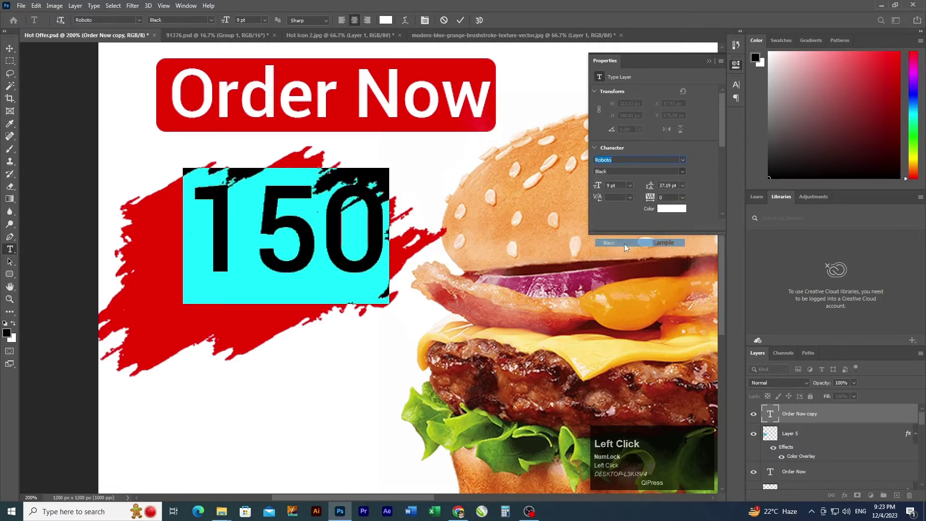
- Tighten the tracking of the 150 text to -40
left_click(670, 197)
scroll(672, 199, "down", 6)
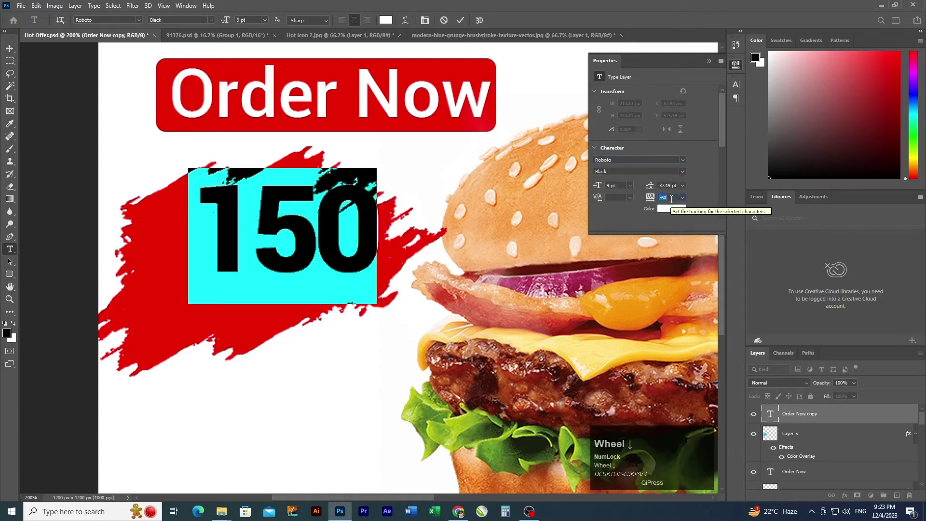
scroll(671, 199, "up", 2)
left_click(234, 197)
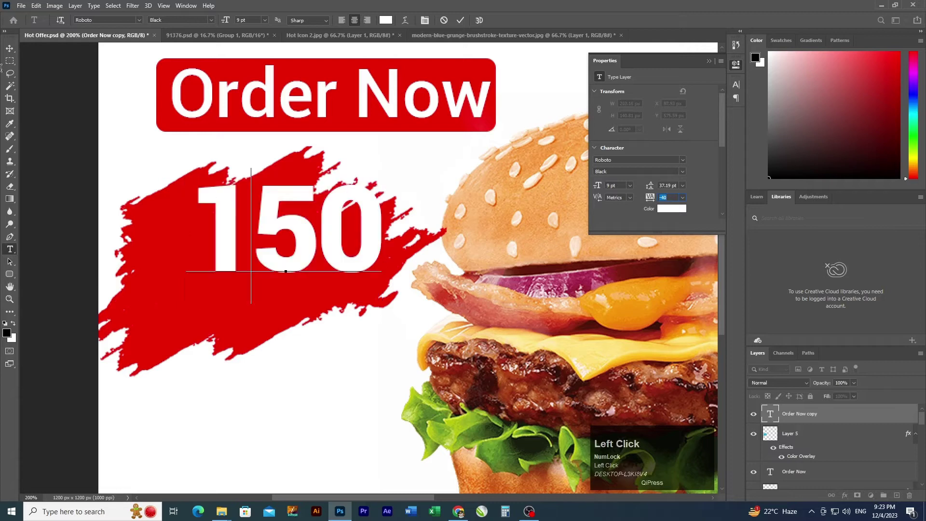
- Center the 150 text on the red brushstroke and scale it down to about 150 × 105 px
left_click(9, 48)
left_click_drag(274, 230, 242, 255)
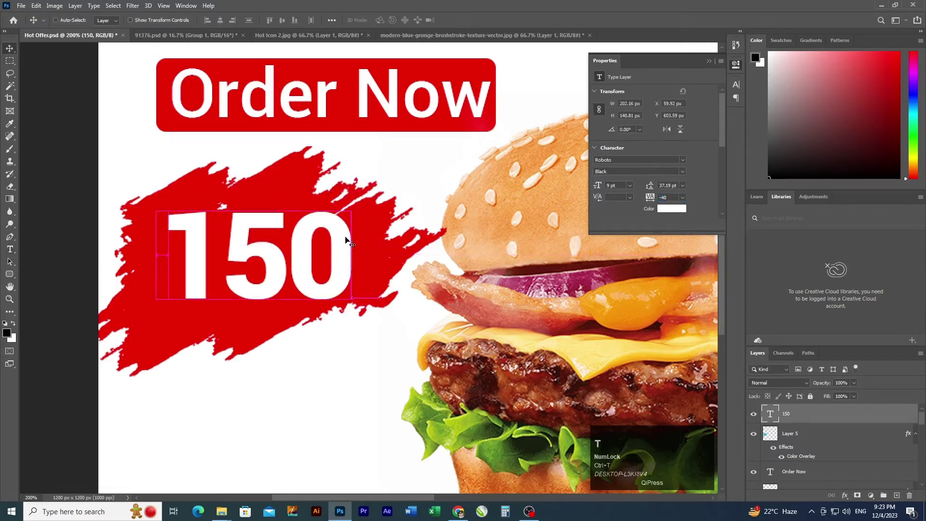
key("ctrl+t")
left_click_drag(253, 195, 250, 216)
key("Return")
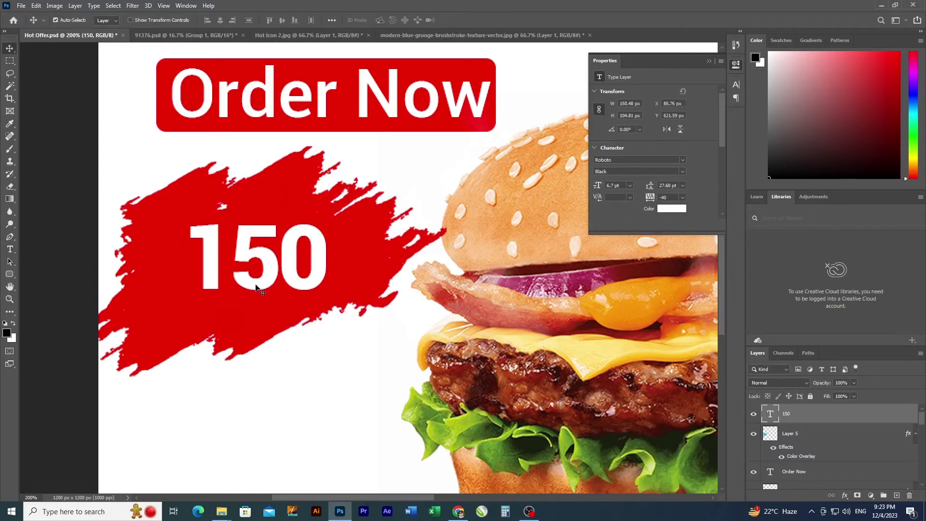
- Duplicate the 150 text and place the copy to its left, slightly higher and overlapping the digit 1
left_click(254, 285, "ctrl")
left_click_drag(242, 292, 266, 291)
left_click_drag(301, 257, 164, 252)
- Set the image resolution to 1500 pixels/inch
key("ctrl+alt+i")
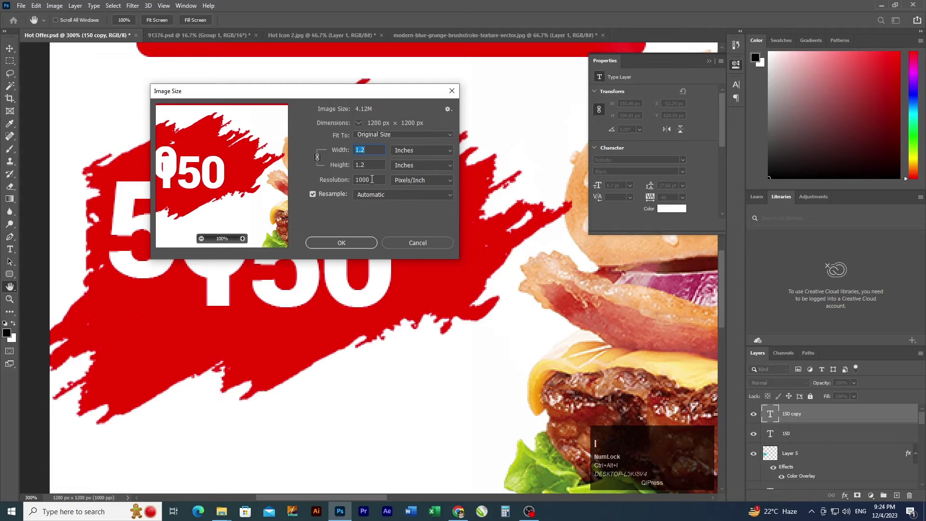
left_click(372, 179)
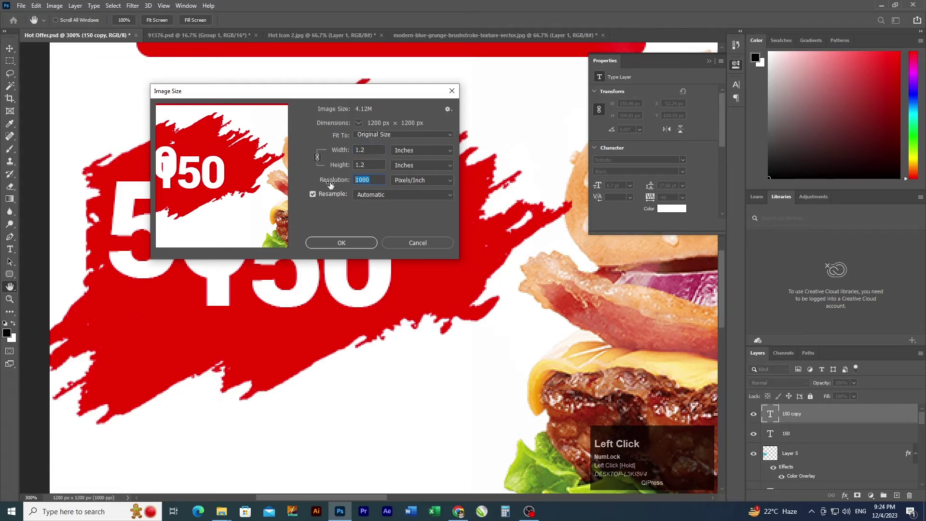
type("1500")
key("Return")
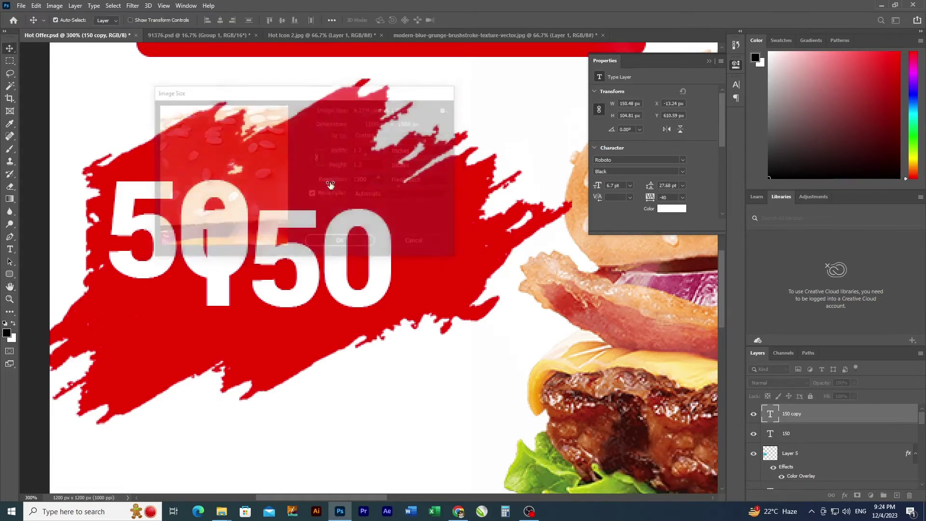
- Replace the wording of the duplicated 150 text with Rs
left_click(259, 259, "ctrl")
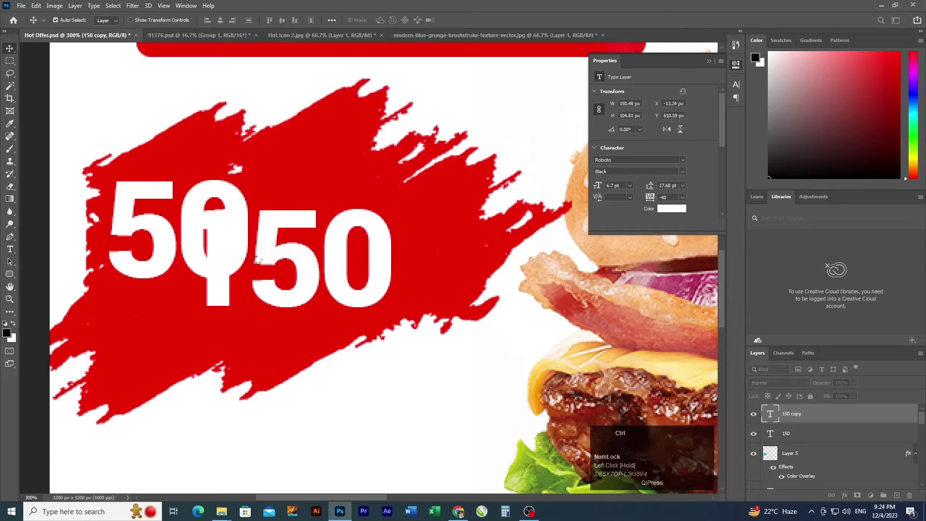
key("ctrl+0")
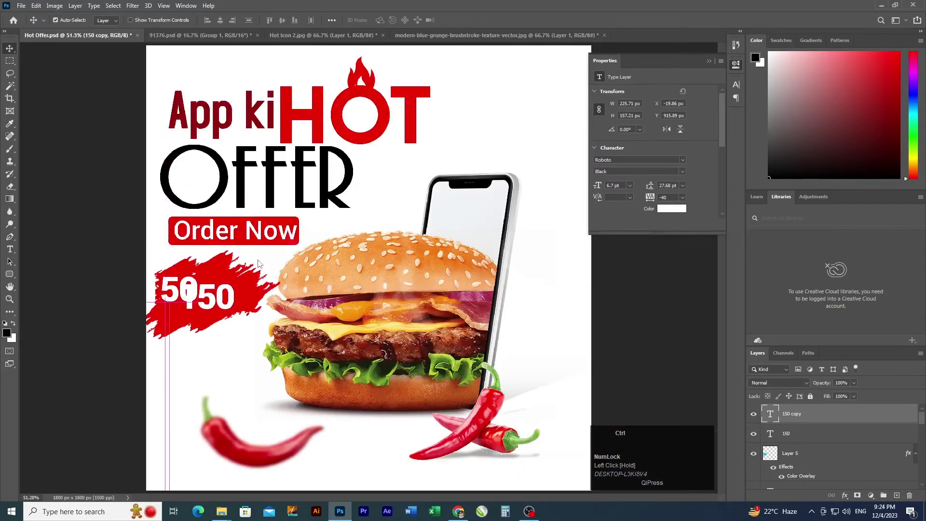
left_click(203, 305, "ctrl")
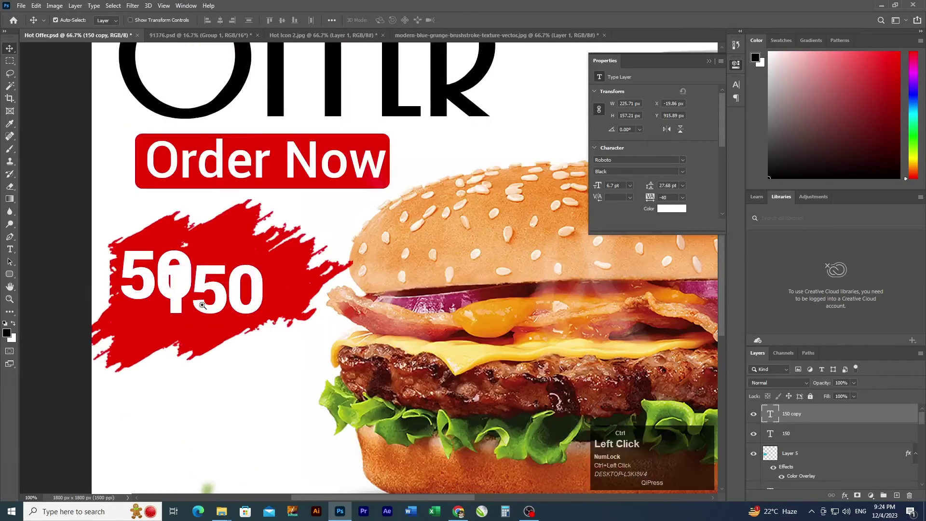
left_click(202, 305, "ctrl")
left_click(351, 348, "ctrl")
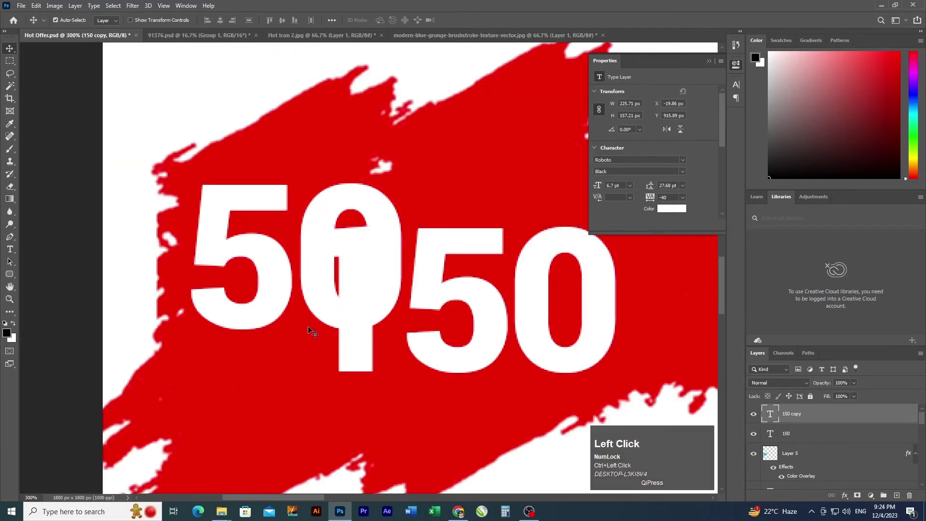
key("t")
double_click(270, 290)
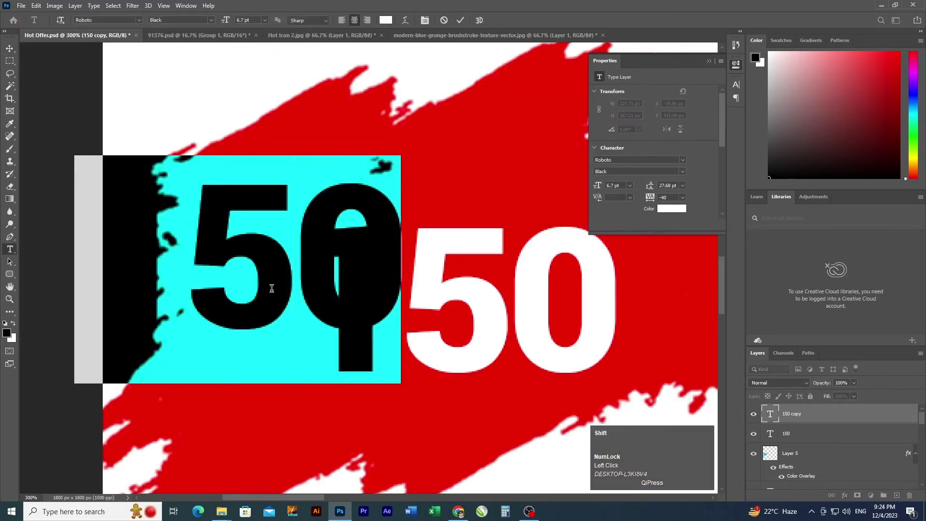
type("Rs")
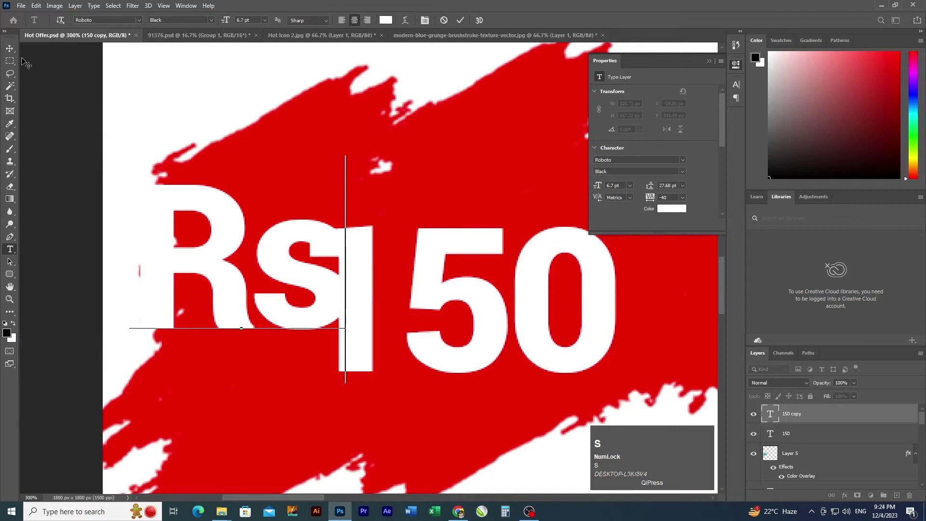
- Add a period after Rs, scale the text to about 88 × 75 px and place it beside the lower part of the 150
type(".")
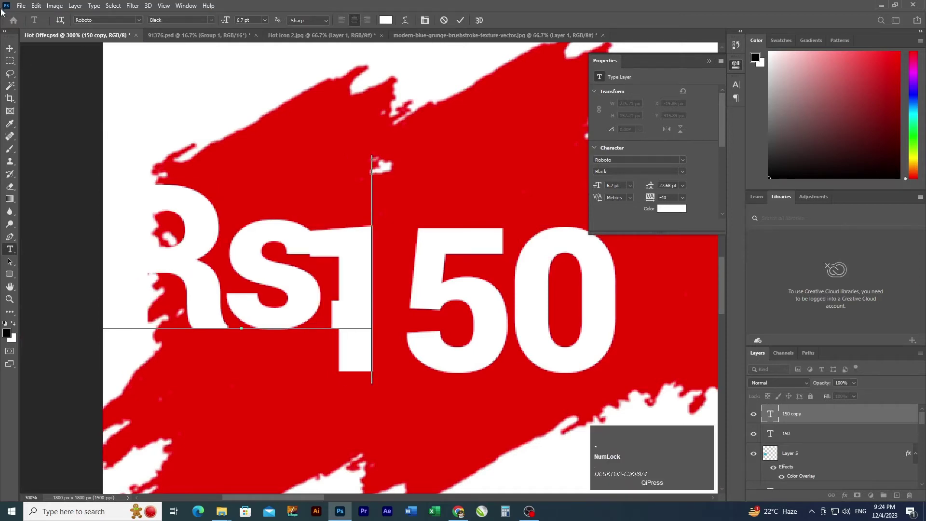
left_click(13, 48)
key("ctrl+t")
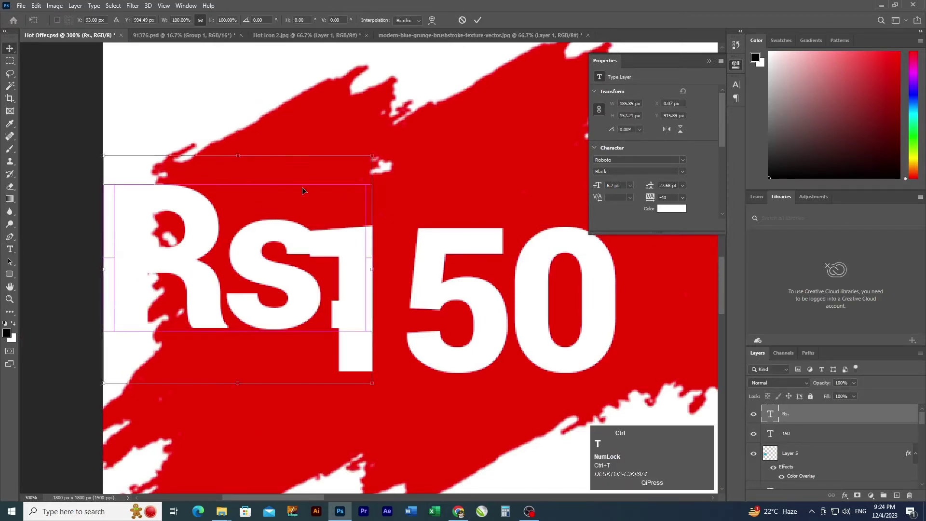
left_click_drag(237, 155, 234, 217)
double_click(259, 275)
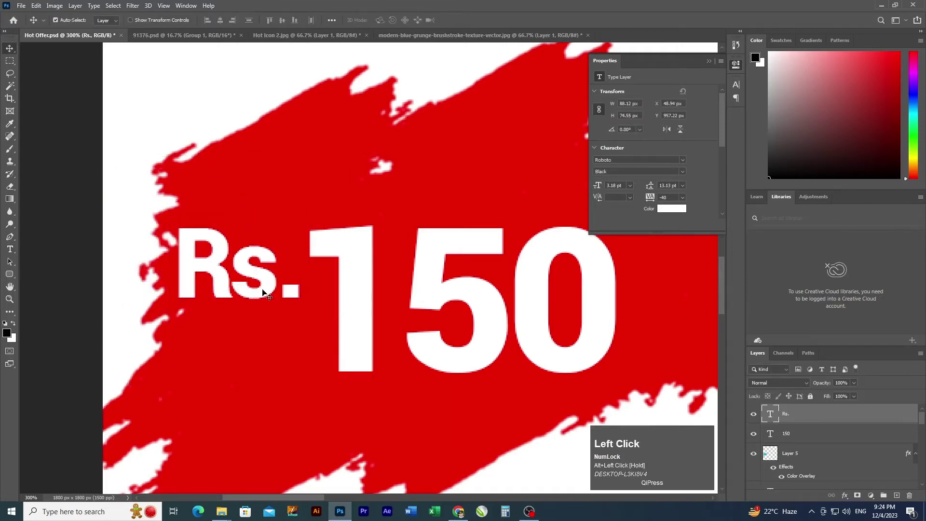
left_click_drag(263, 280, 290, 350)
- Duplicate the Order Now text and place the copy in the empty area below the red brushstroke
left_click(423, 354, "ctrl+alt")
left_click(423, 353, "ctrl+alt")
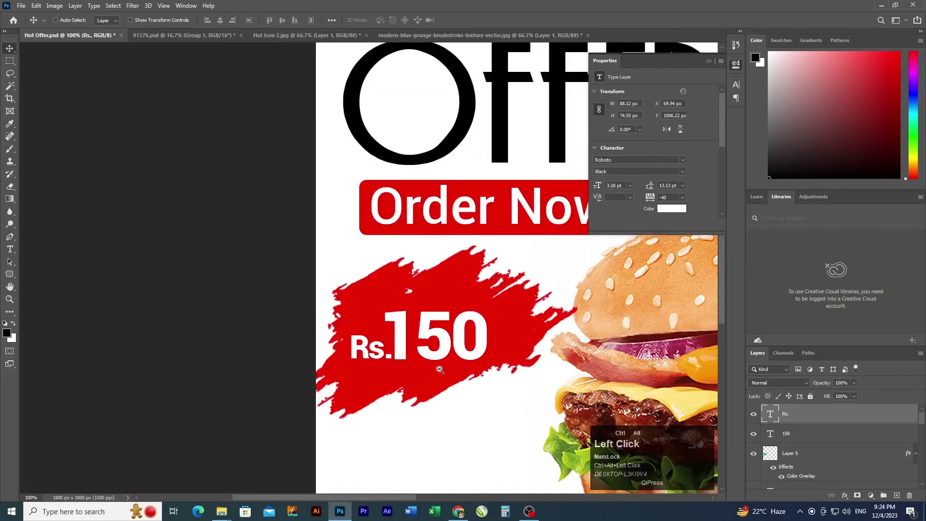
left_click(440, 370, "ctrl+alt")
left_click_drag(464, 398, 367, 311)
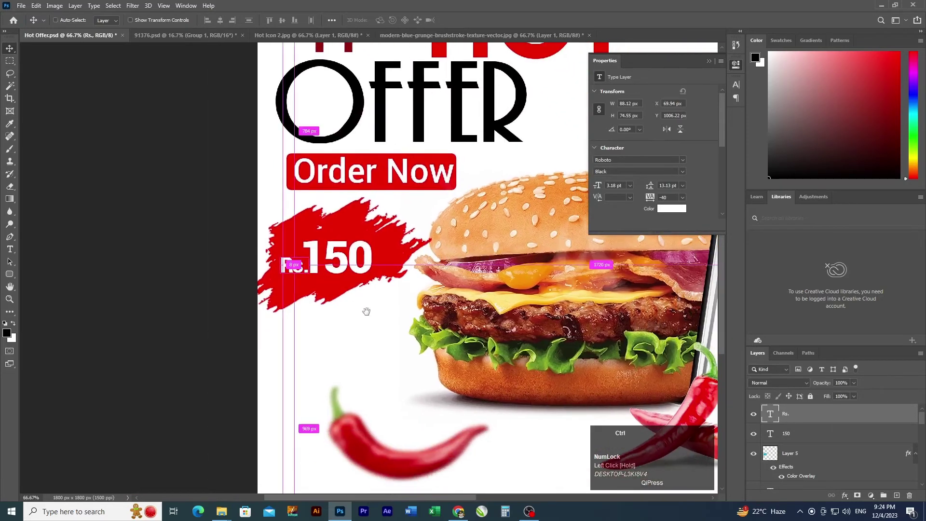
left_click(369, 340, "ctrl")
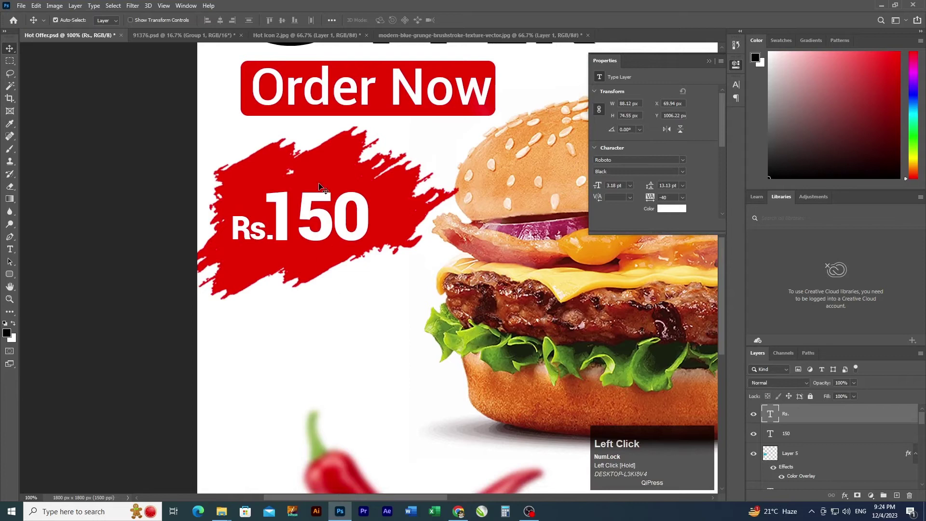
left_click_drag(326, 94, 304, 327)
key("ctrl+z")
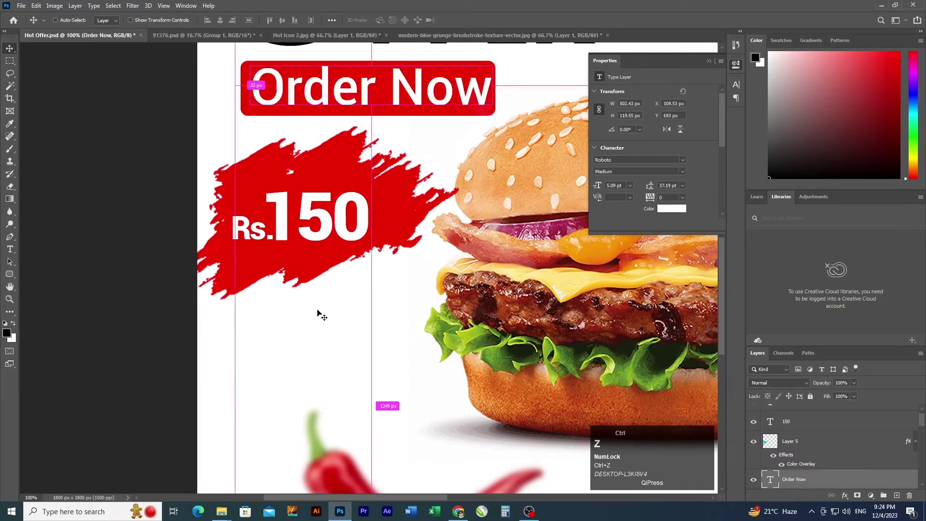
key("ctrl+j")
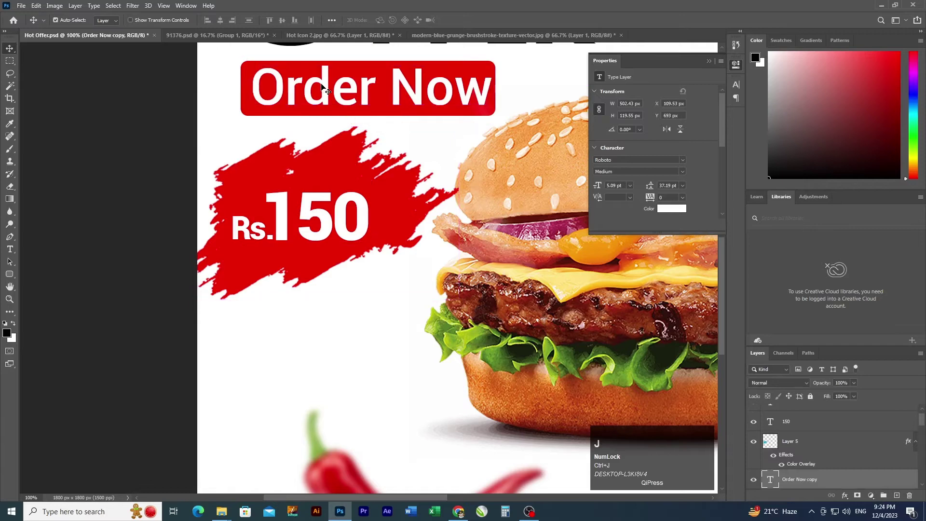
left_click_drag(324, 93, 294, 346)
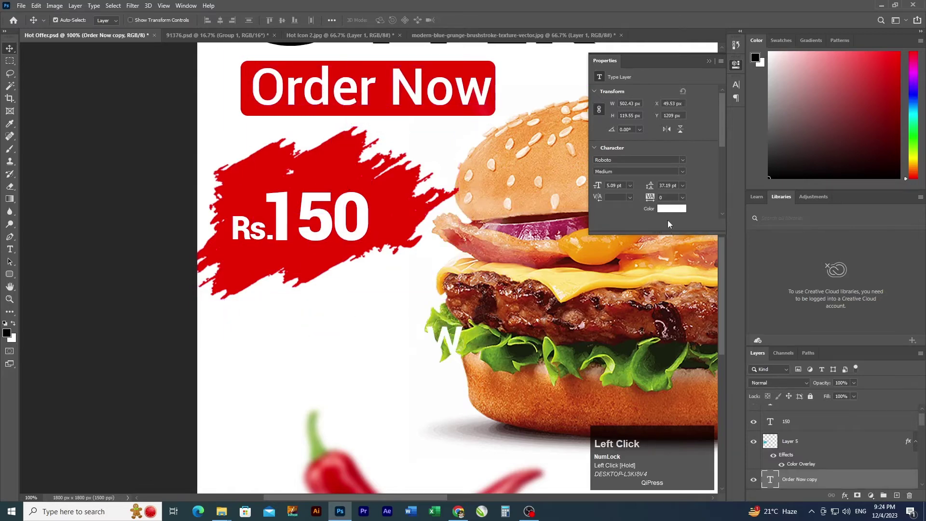
- Recolor the copied Order Now text black and shift it slightly left and up
left_click(672, 213)
left_click_drag(529, 336, 647, 341)
left_click(762, 218)
left_click(383, 339, "ctrl")
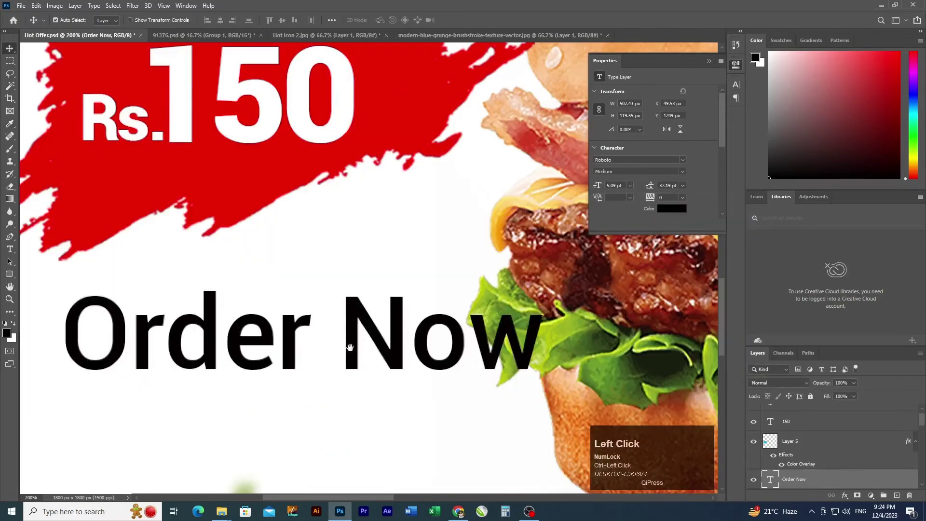
left_click_drag(350, 345, 406, 332)
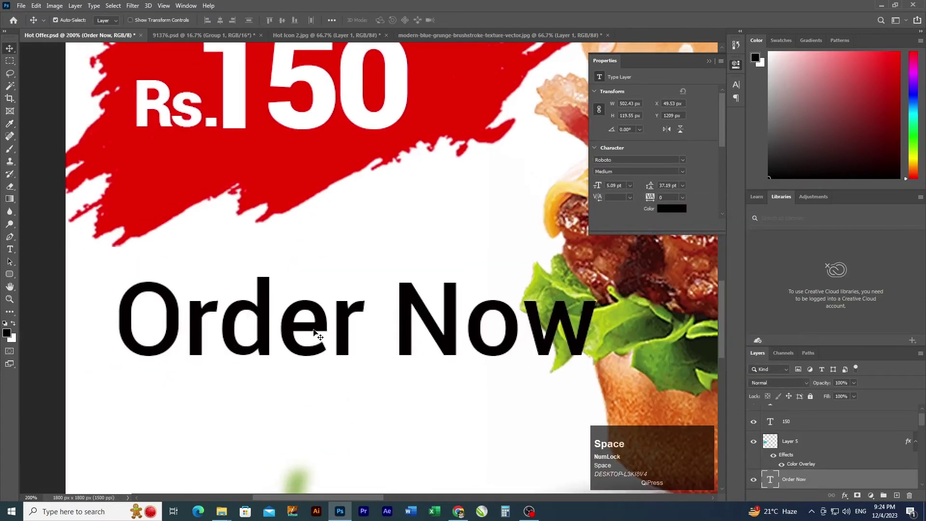
left_click_drag(316, 333, 293, 323)
- Set the font size of the whole black Order Now text to 4 pt
key("t")
left_click(254, 313)
double_click(254, 314)
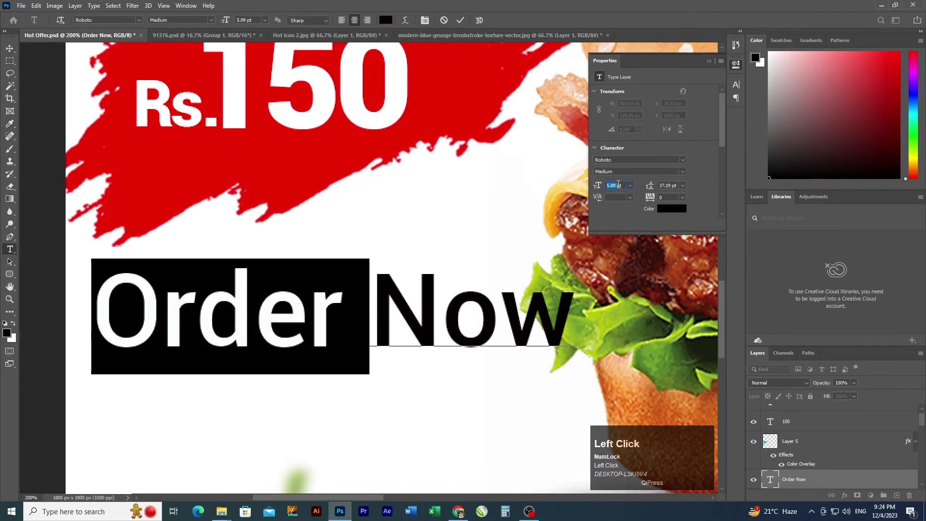
key("ctrl+a")
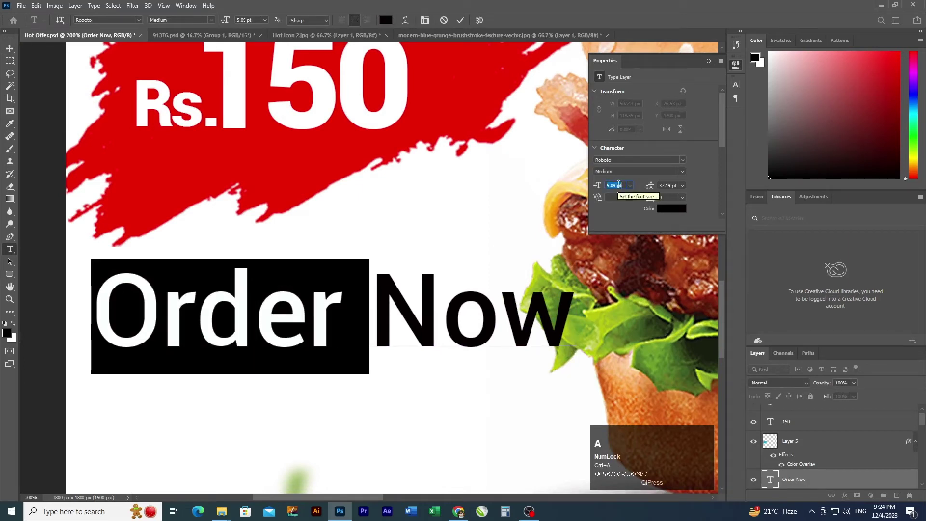
left_click(618, 186)
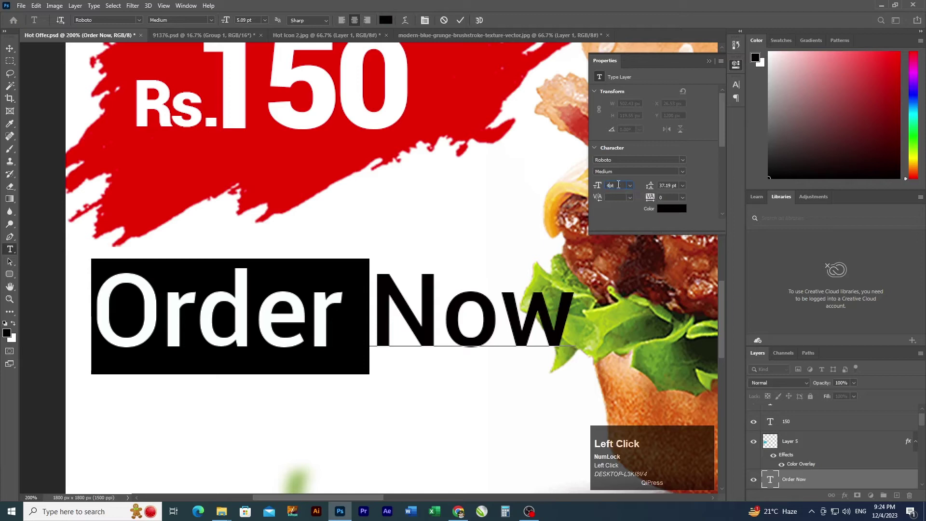
scroll(618, 185, "down", 1)
key("ctrl+a")
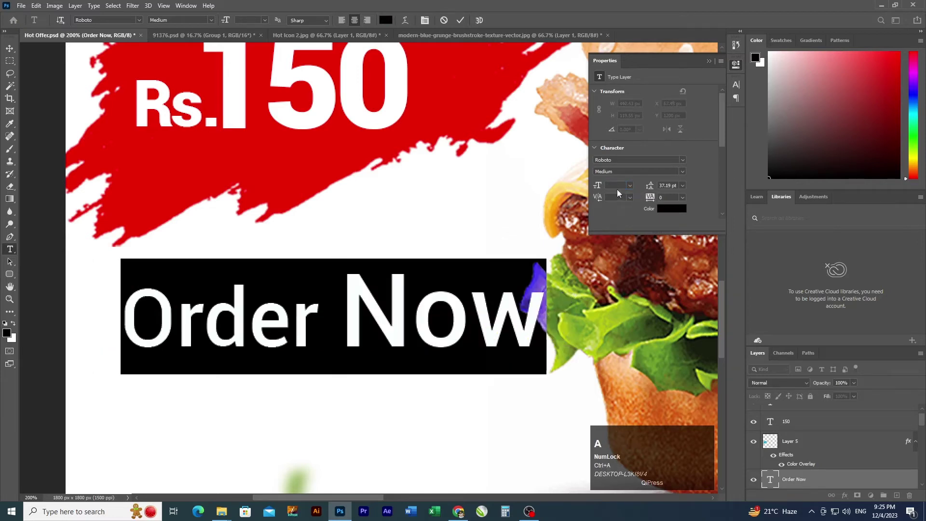
left_click(617, 185)
type("4")
key("Return")
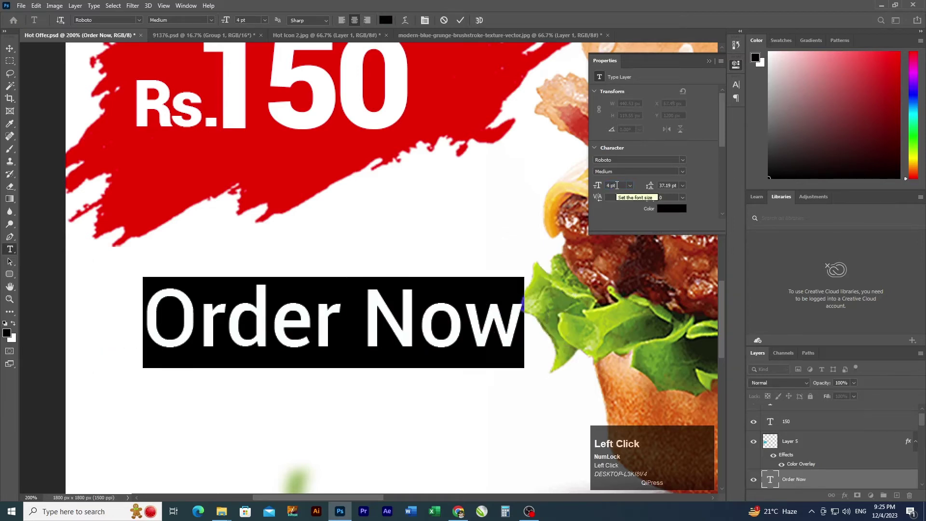
- Replace the black Order Now text with Hot N Crispy and, on a second line, Burger
triple_click(282, 338)
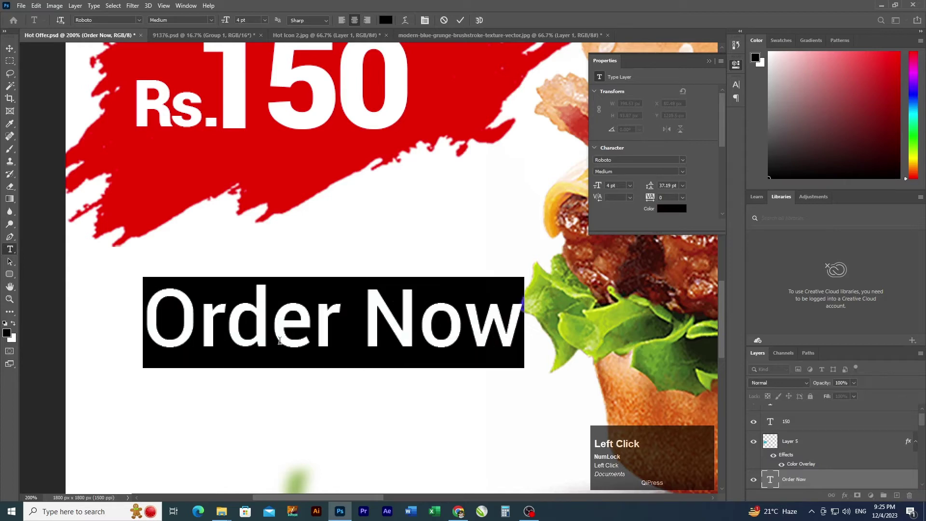
type("Hot")
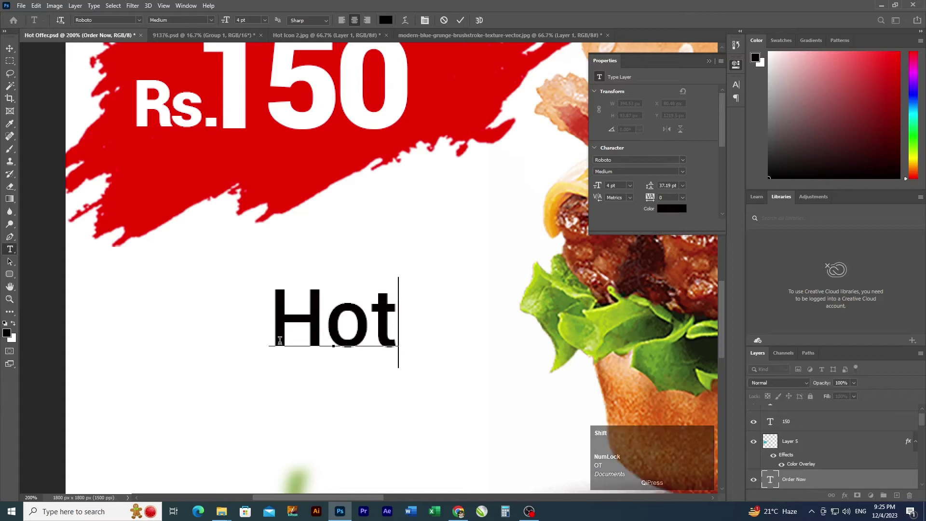
type(" N Cris")
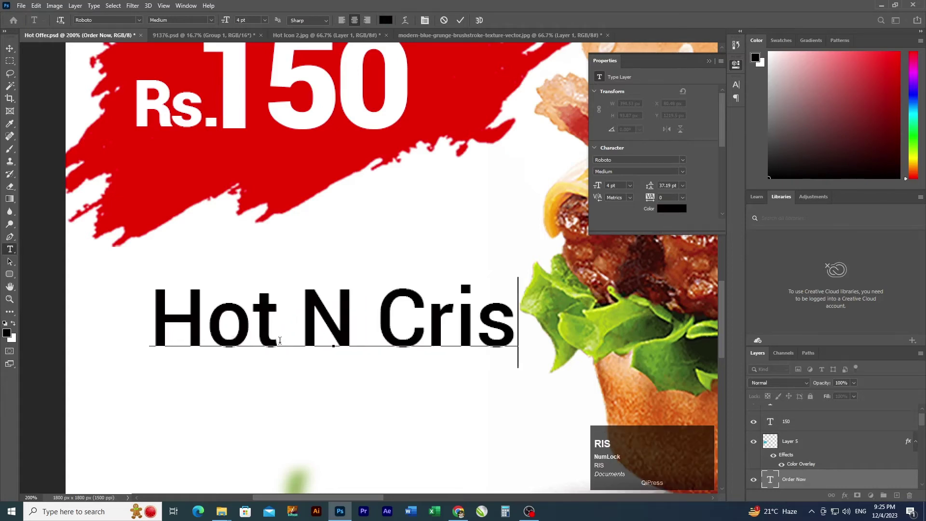
type("py")
key("Return")
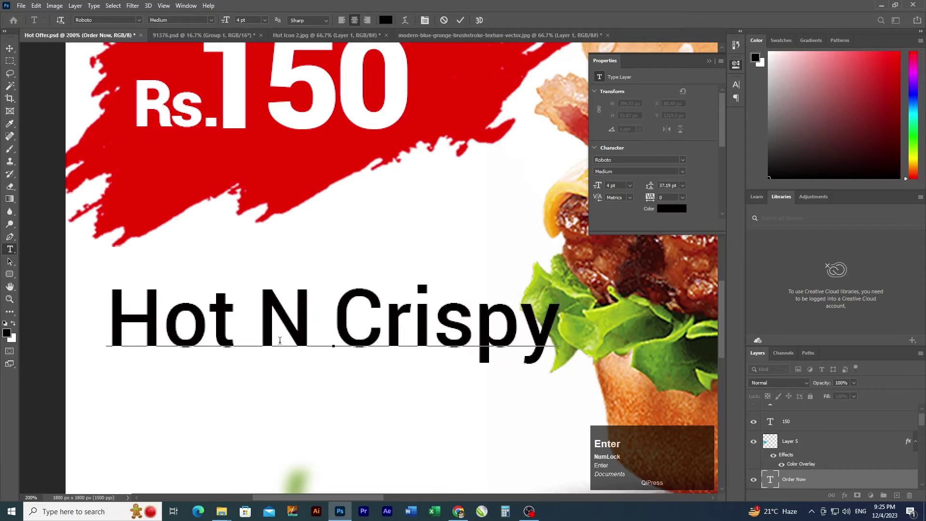
key("shift+b")
- Set the leading of the whole Hot N Crispy Burger text to Auto
left_click(280, 340)
key("ctrl+a")
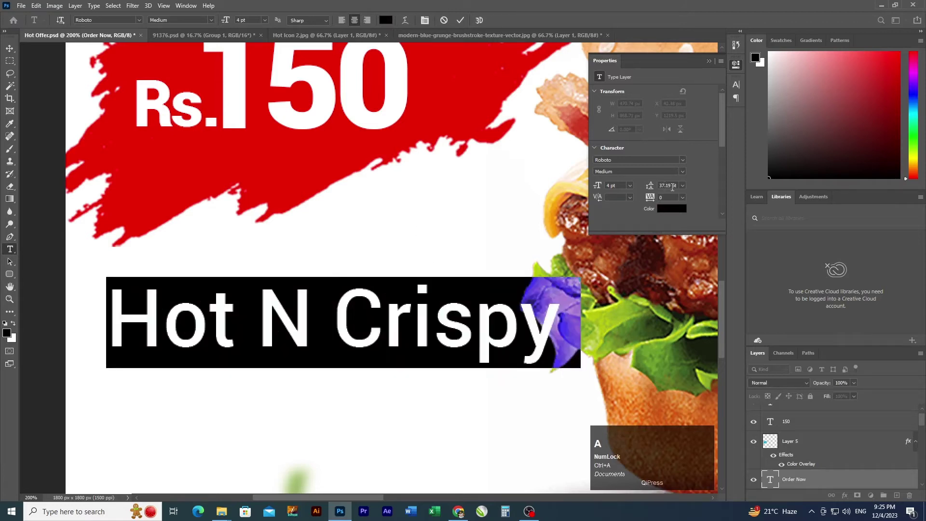
left_click(672, 186)
left_click(683, 185)
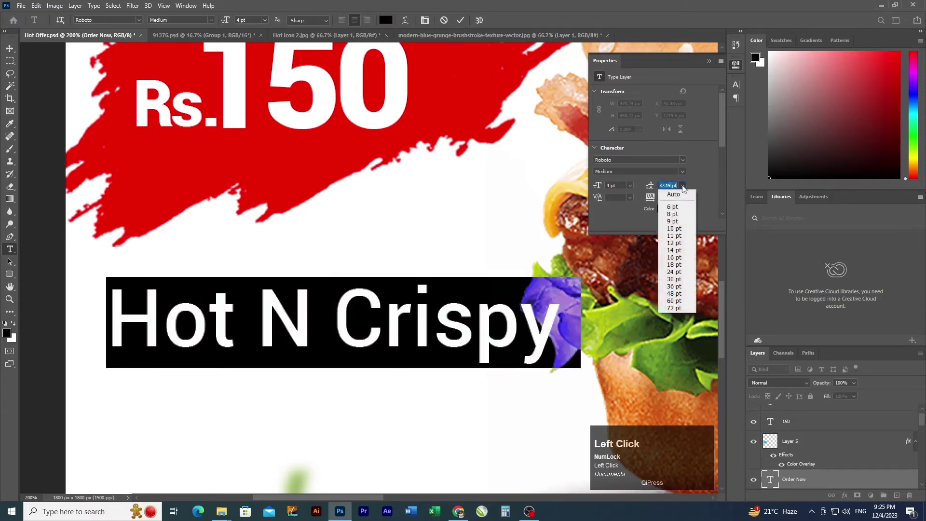
left_click(680, 193)
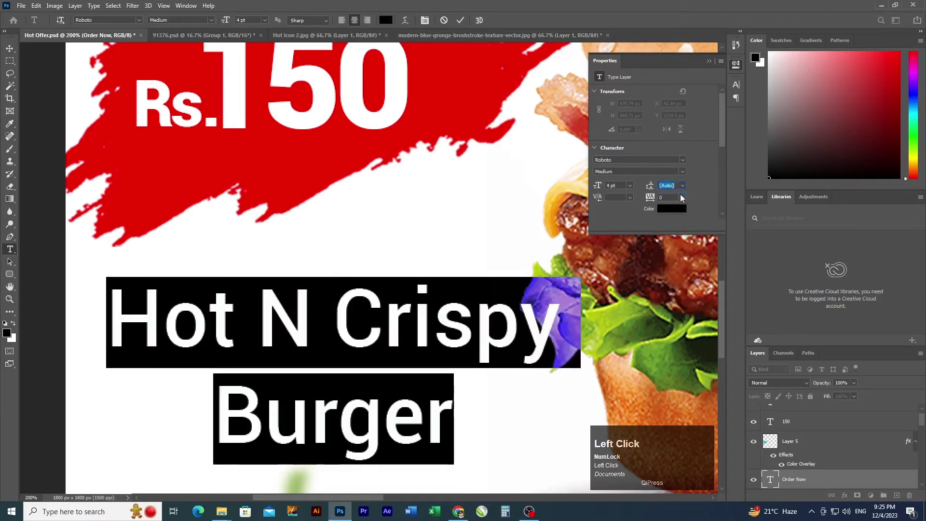
- Set both the font size and the leading of the whole Hot N Crispy Burger text to 3 pt
left_click(308, 414)
key("ctrl+a")
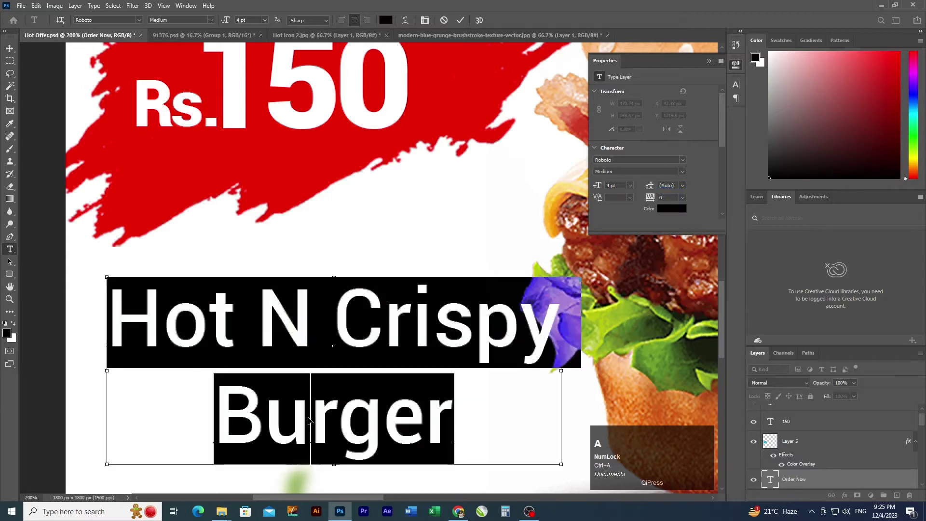
left_click(307, 422)
key("ctrl+a")
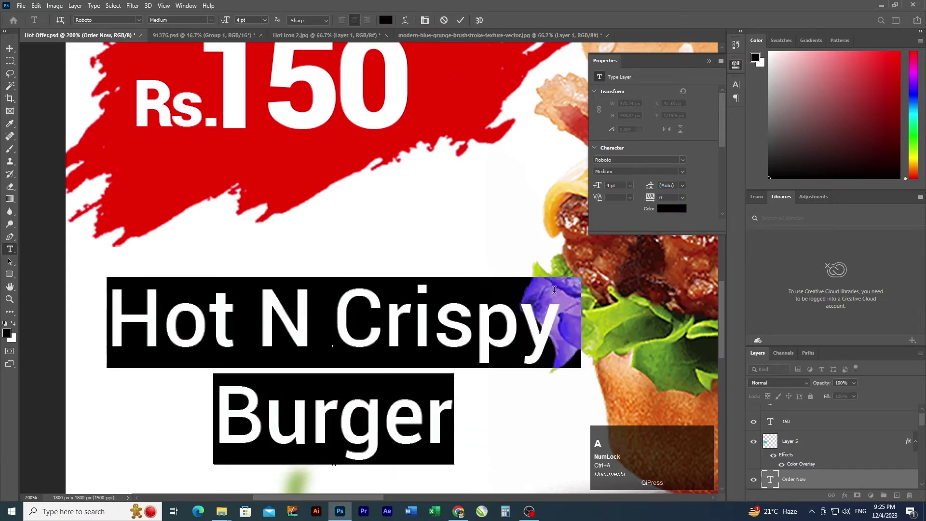
left_click(621, 185)
scroll(621, 185, "down", 1)
left_click(666, 186)
scroll(668, 187, "down", 3)
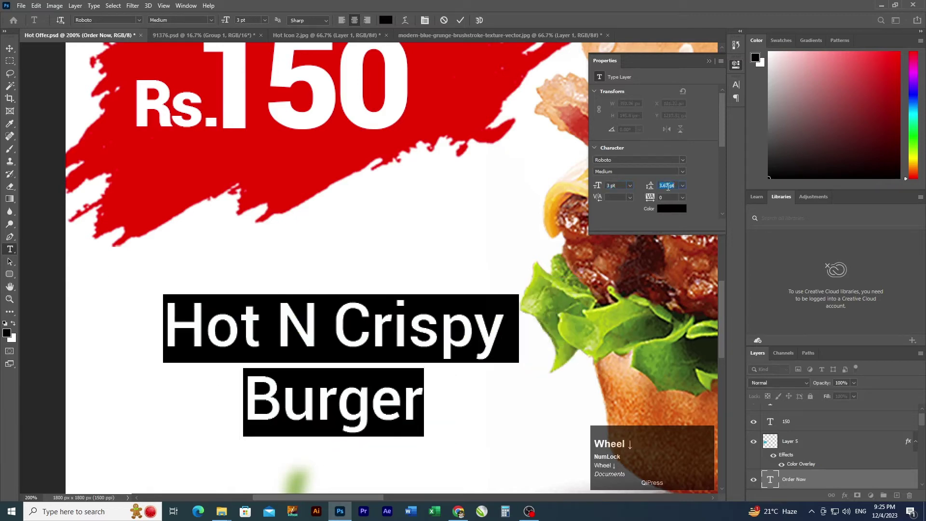
scroll(668, 187, "up", 3)
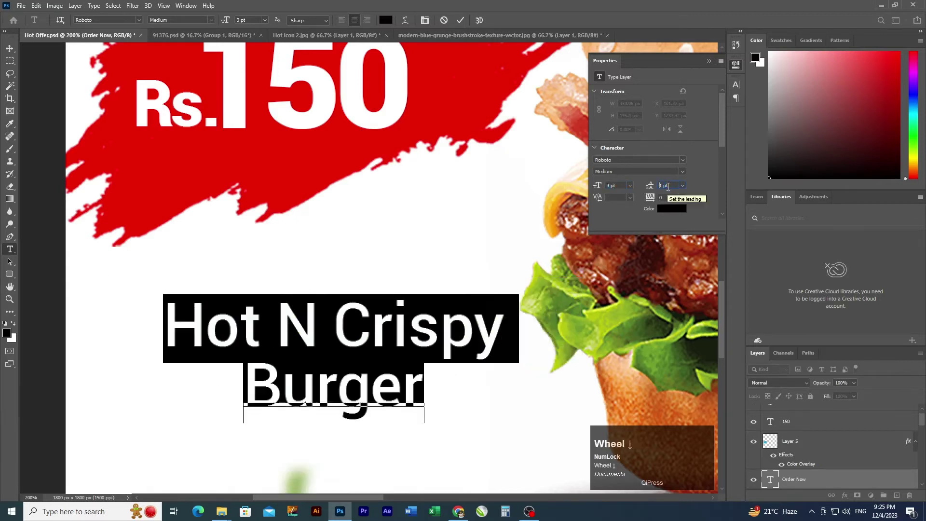
scroll(668, 186, "up", 1)
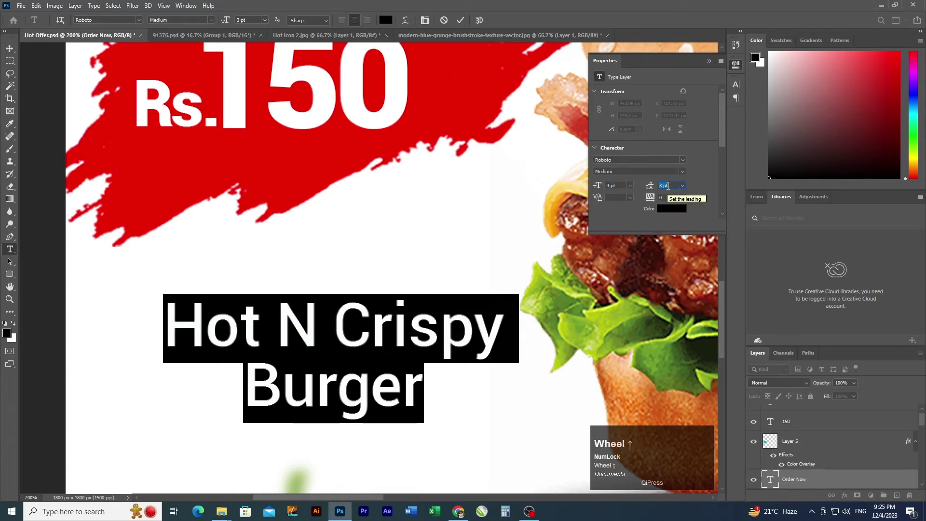
- Enlarge only the word Burger to 6 pt, set its leading to 5 pt and finish the text edit
left_click(319, 388)
double_click(319, 388)
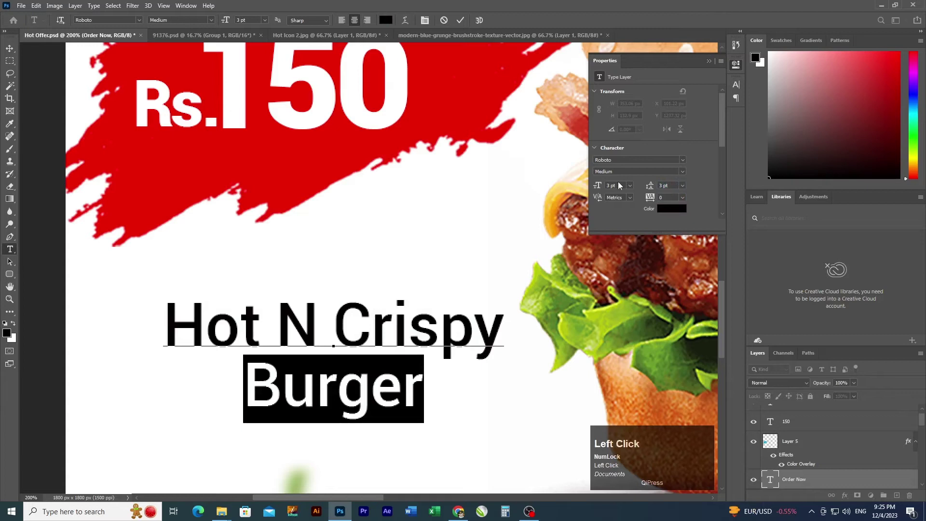
scroll(621, 187, "up", 2)
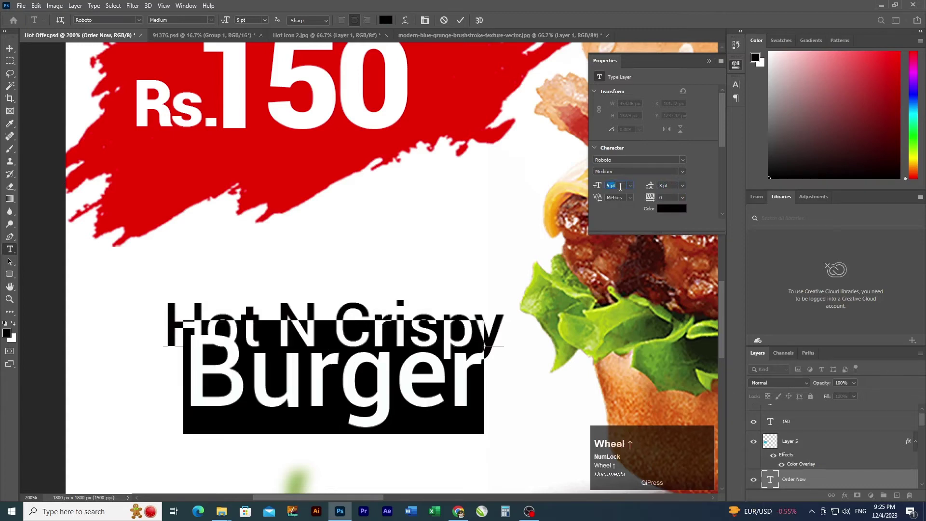
scroll(620, 187, "up", 1)
left_click(667, 187)
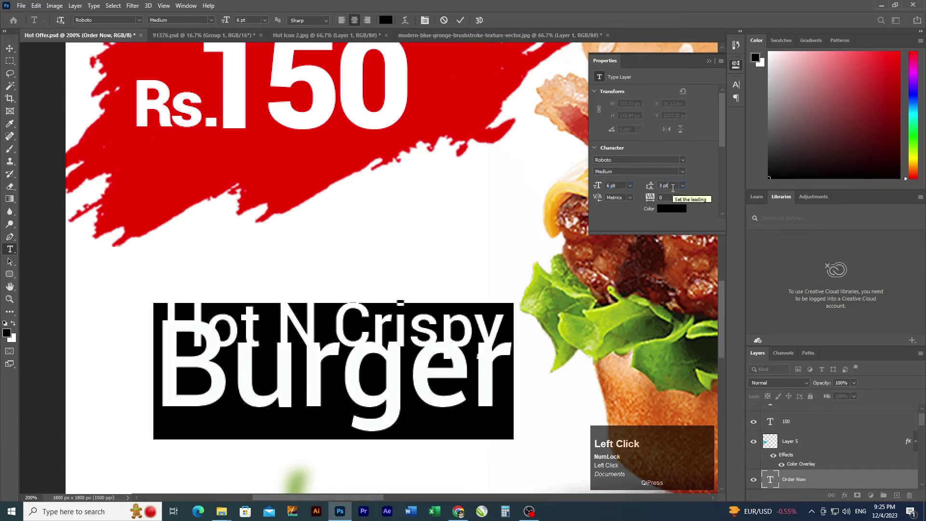
scroll(670, 187, "up", 1)
scroll(673, 188, "up", 1)
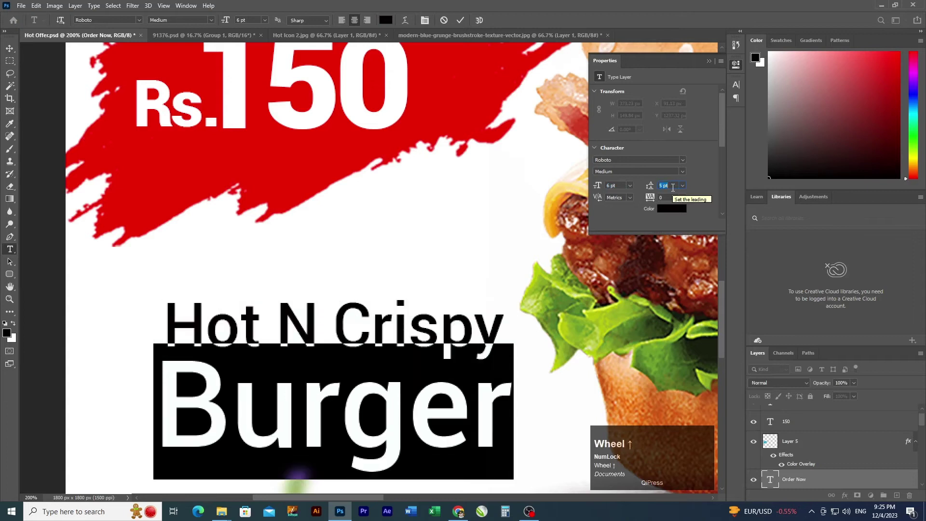
scroll(673, 187, "down", 1)
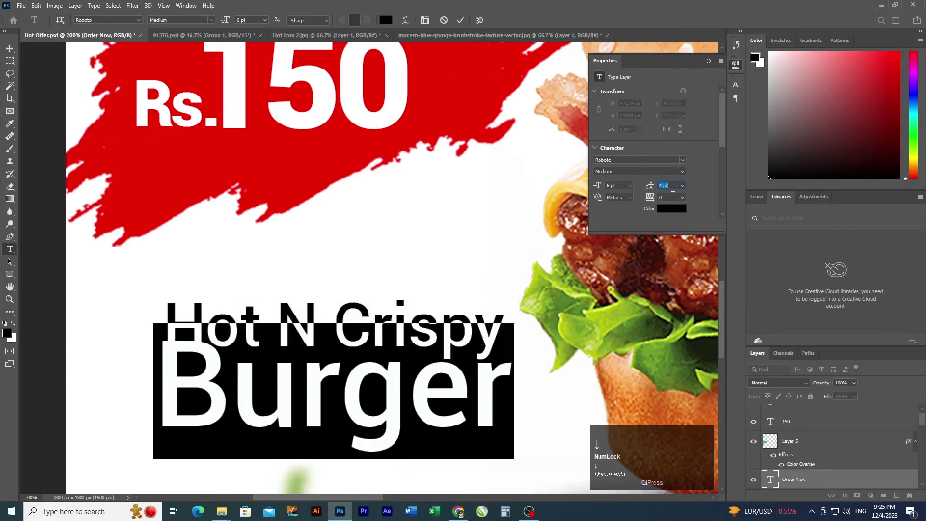
scroll(673, 188, "up", 1)
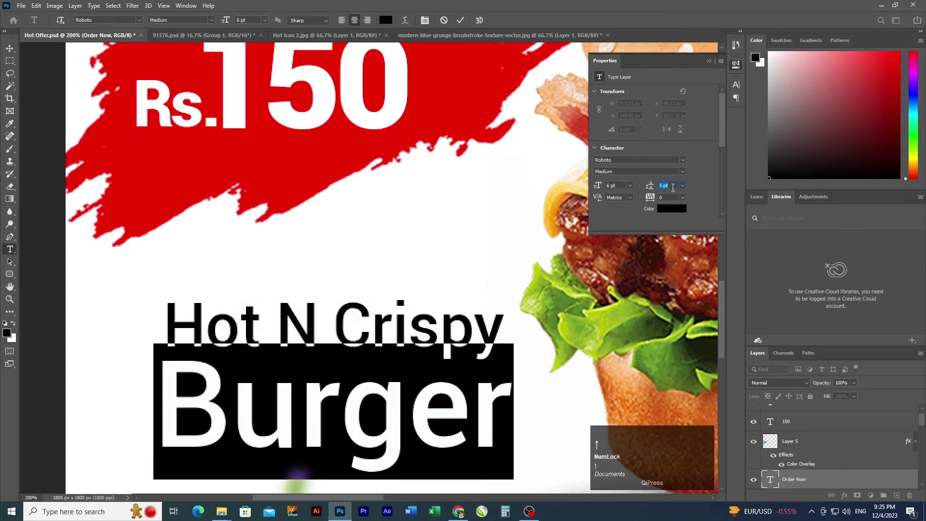
left_click(10, 48)
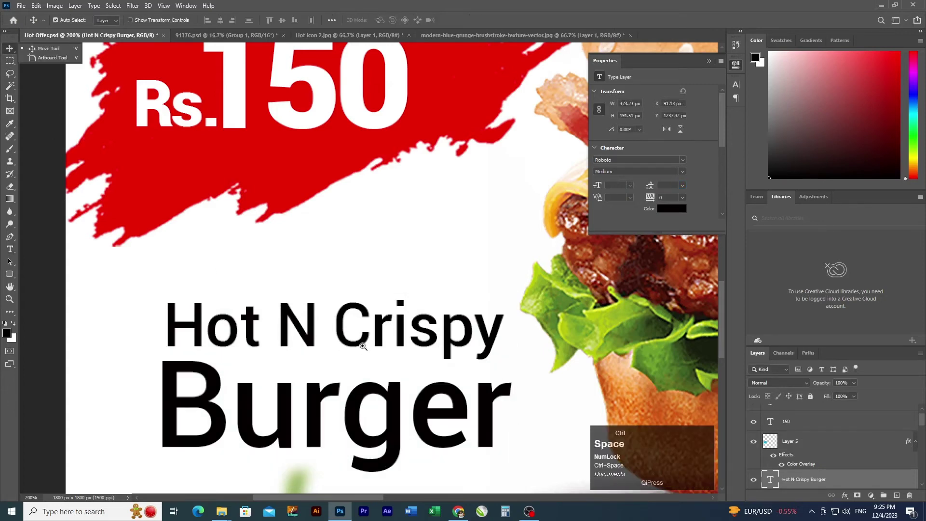
- Move the Hot N Crispy Burger text up to sit just below the red price brushstroke
left_click(363, 346, "ctrl+alt")
left_click(363, 346, "ctrl+alt")
left_click(371, 370, "ctrl")
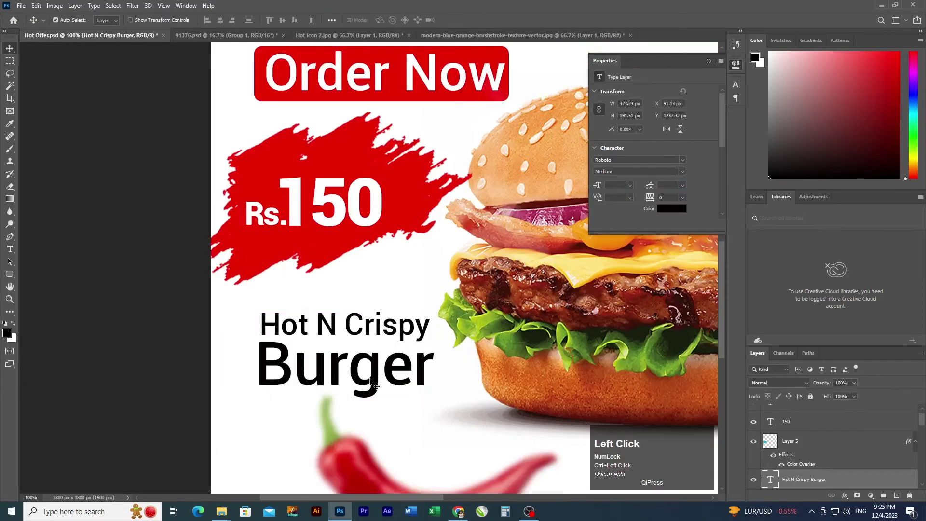
left_click_drag(371, 384, 369, 366)
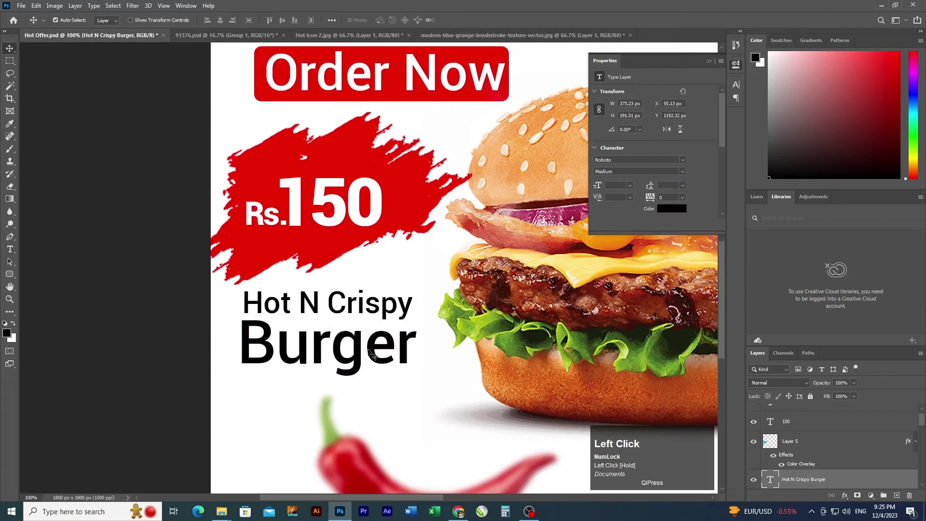
- Select only the Hot N Crispy line of the burger text and set its font size to 4 pt
key("t")
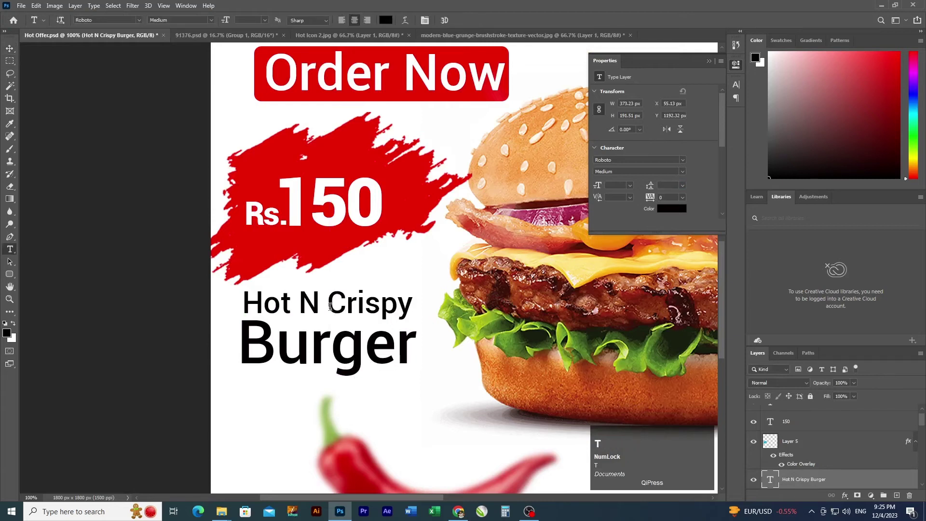
double_click(301, 301)
left_click(301, 301)
key("shift+Home")
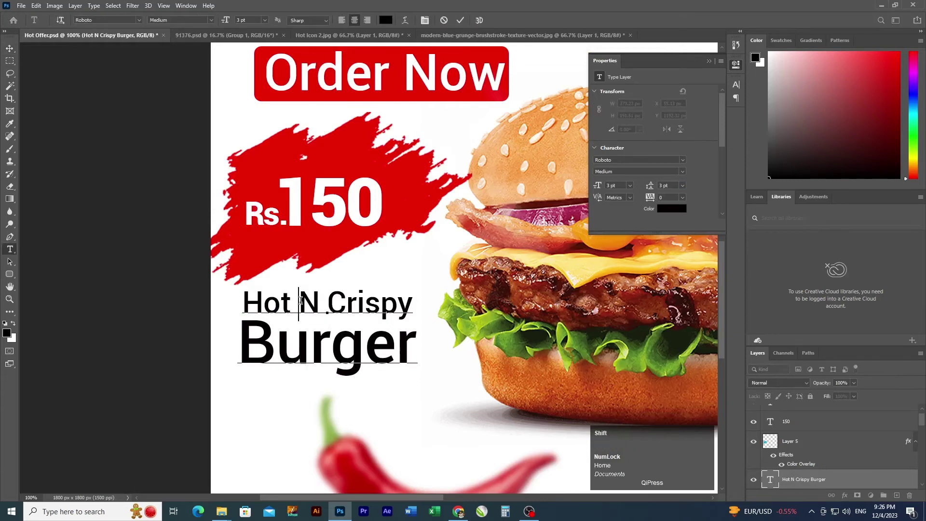
key("shift+End")
key("Home")
key("Home")
key("shift+End")
left_click(620, 187)
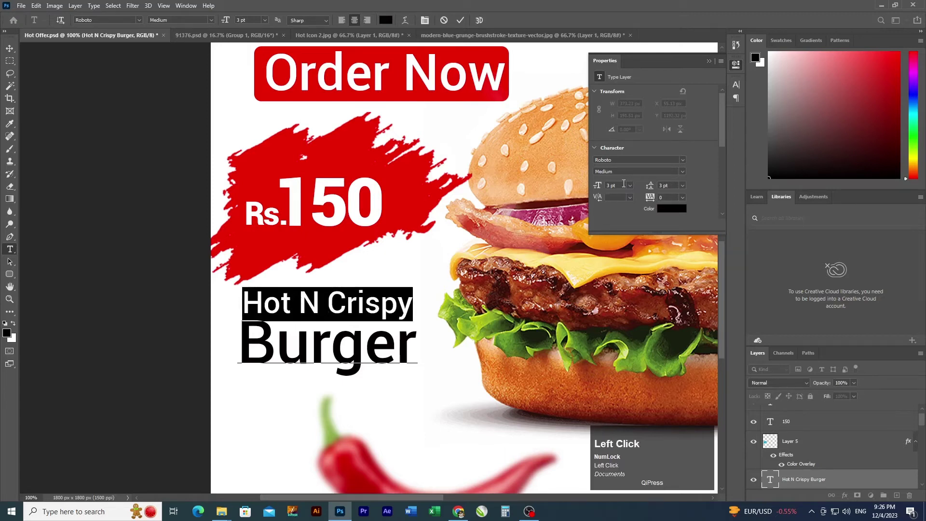
key("Up")
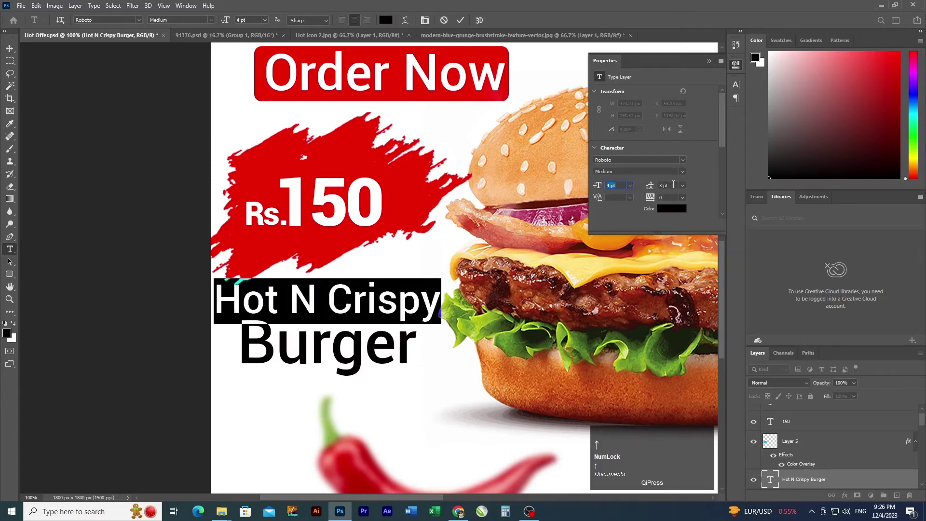
- Tighten the tracking of the Hot N Crispy line to -60 and set its font size to 3.5 pt
left_click(671, 194)
scroll(673, 198, "down", 8)
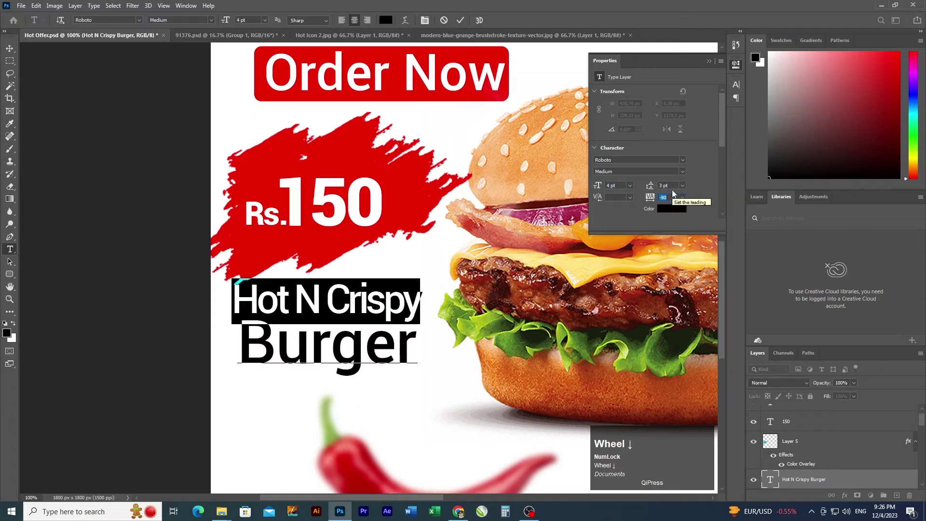
scroll(675, 198, "up", 1)
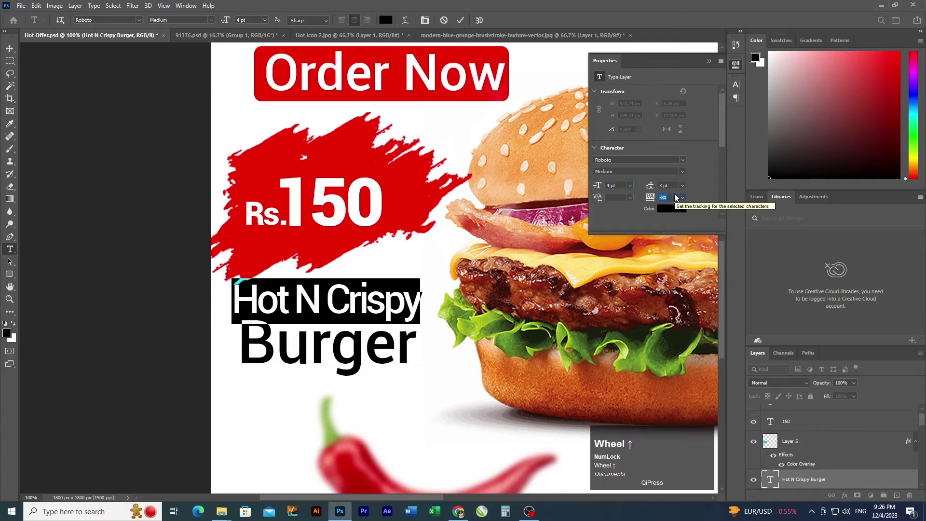
left_click(675, 197)
scroll(675, 197, "up", 2)
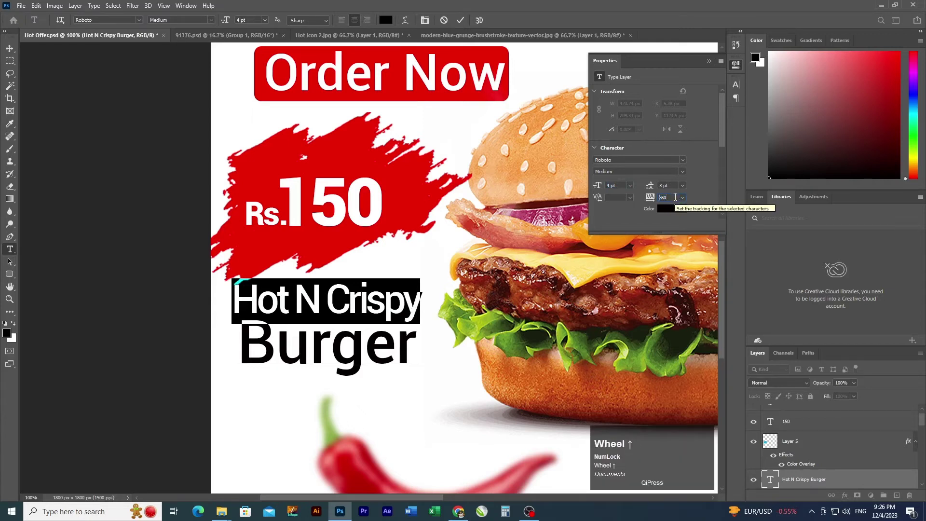
left_click(611, 187)
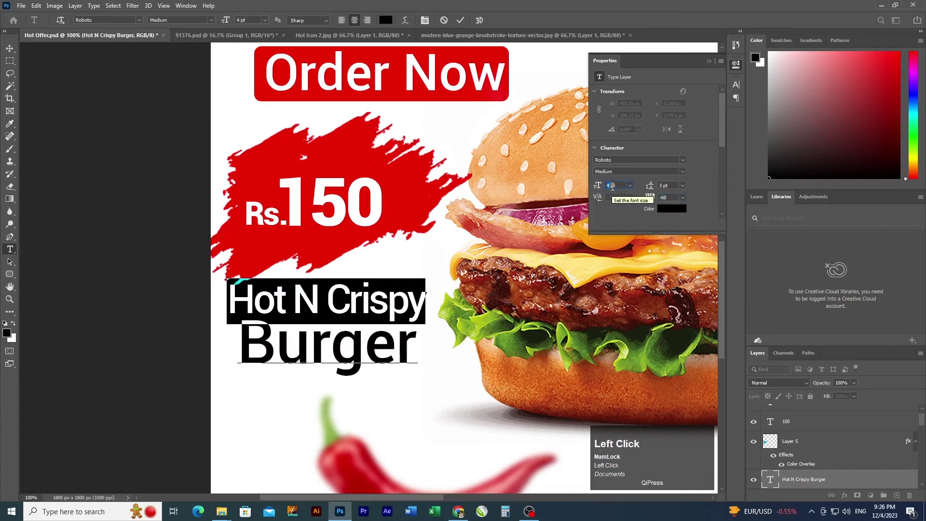
key("Return")
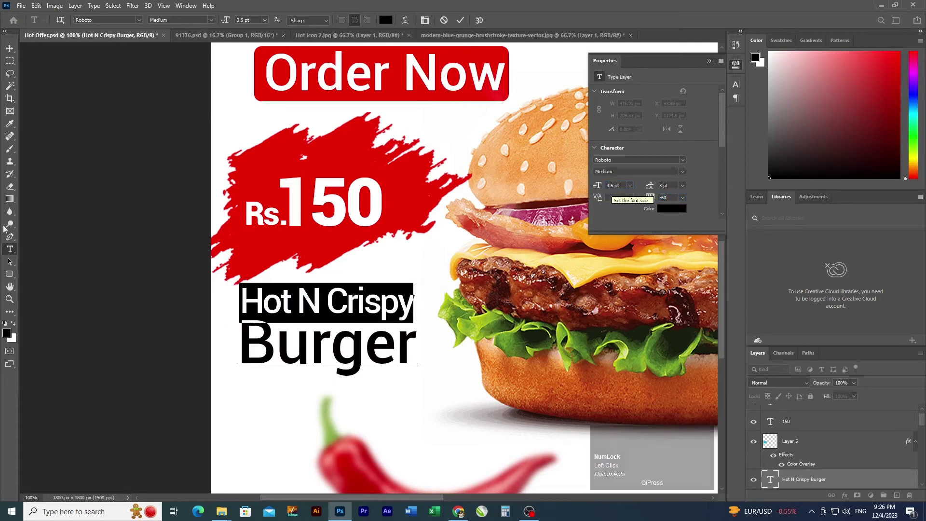
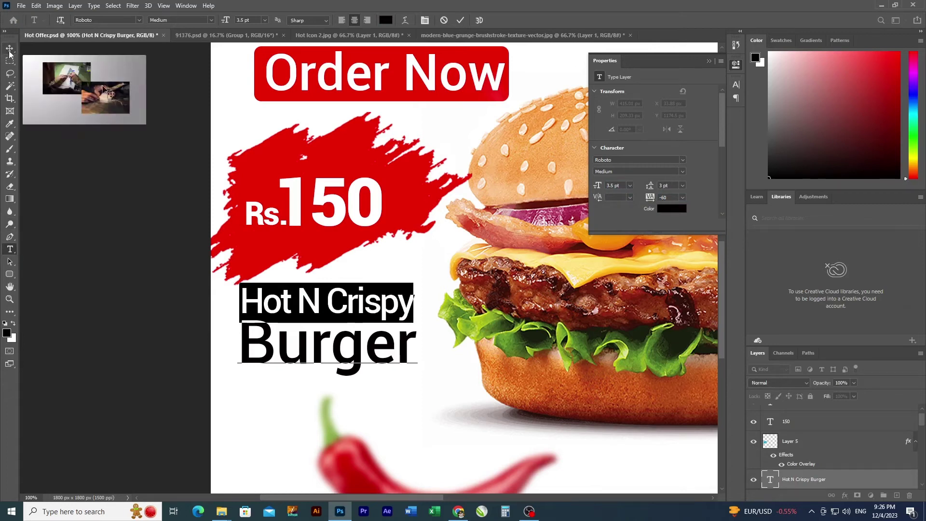
- Recolour only the word Burger with the red sampled from the price brushstroke, finish the text edit and save the document
double_click(323, 350)
left_click(671, 210)
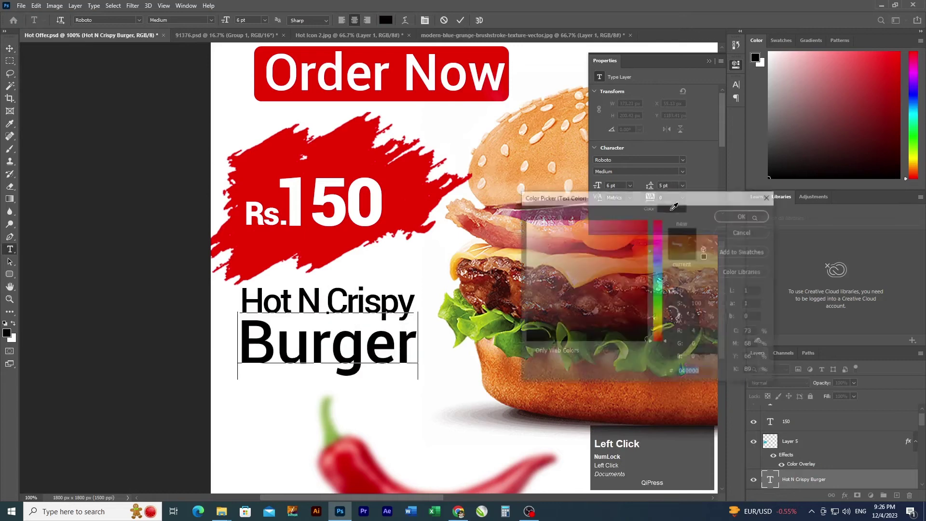
left_click(443, 182)
left_click(737, 218)
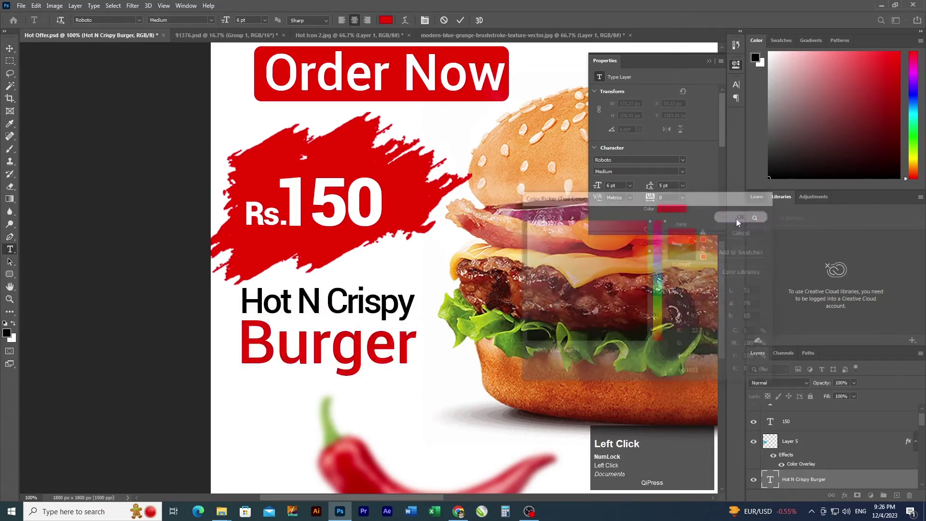
left_click(10, 54)
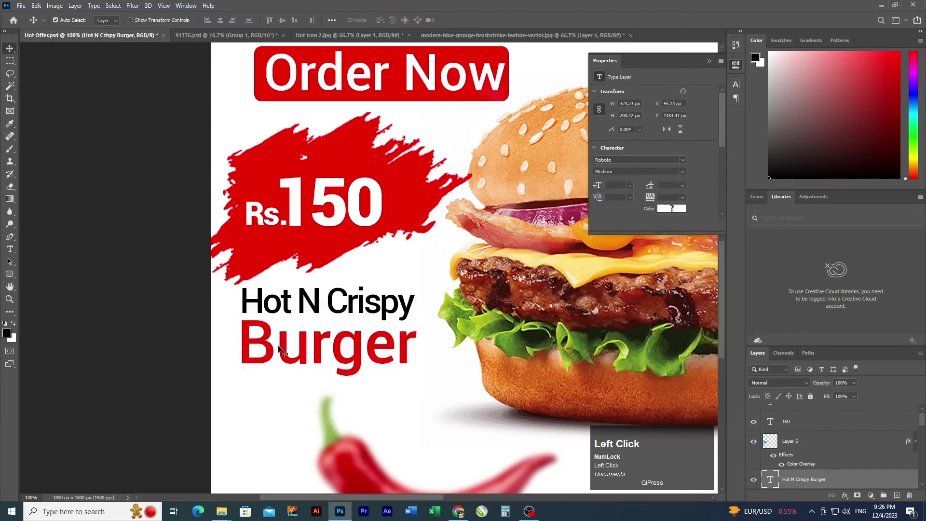
left_click(358, 386, "ctrl+alt")
left_click(358, 385, "ctrl+alt")
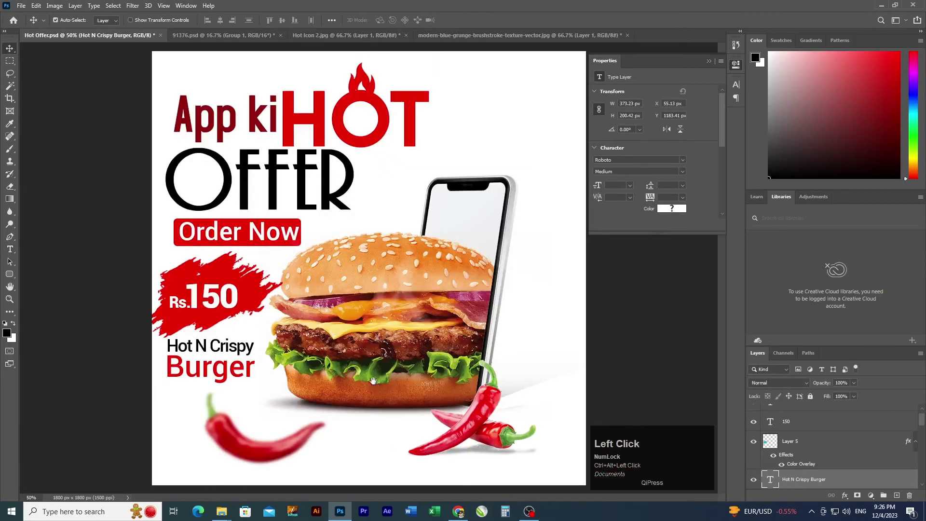
key("ctrl+s")
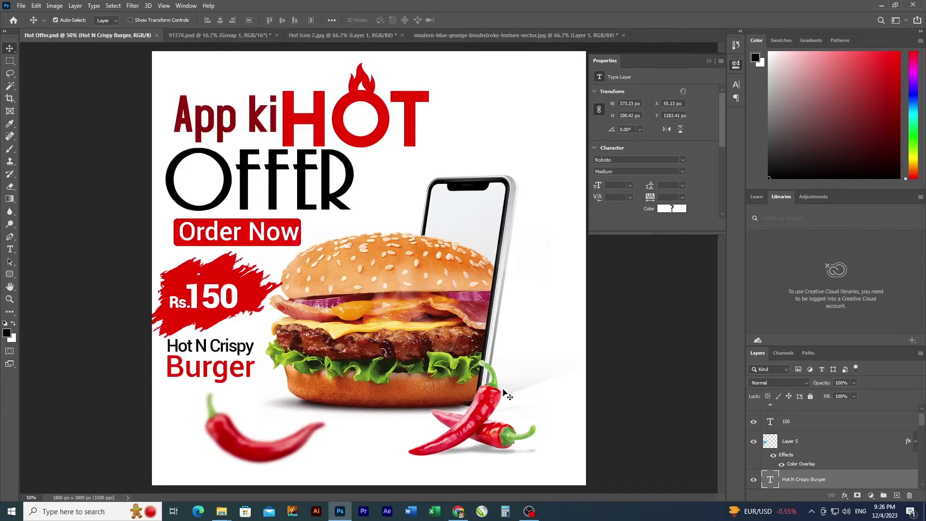
- Set the type colour to a dark maroon while the Hot N Crispy Burger text layer is selected
left_click(513, 129, "ctrl")
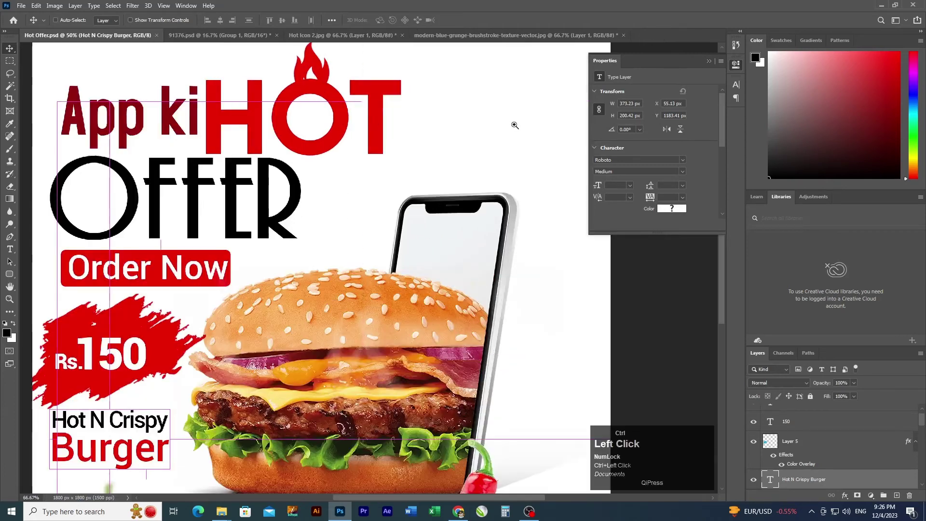
left_click_drag(513, 129, 403, 227)
left_click(401, 232, "ctrl")
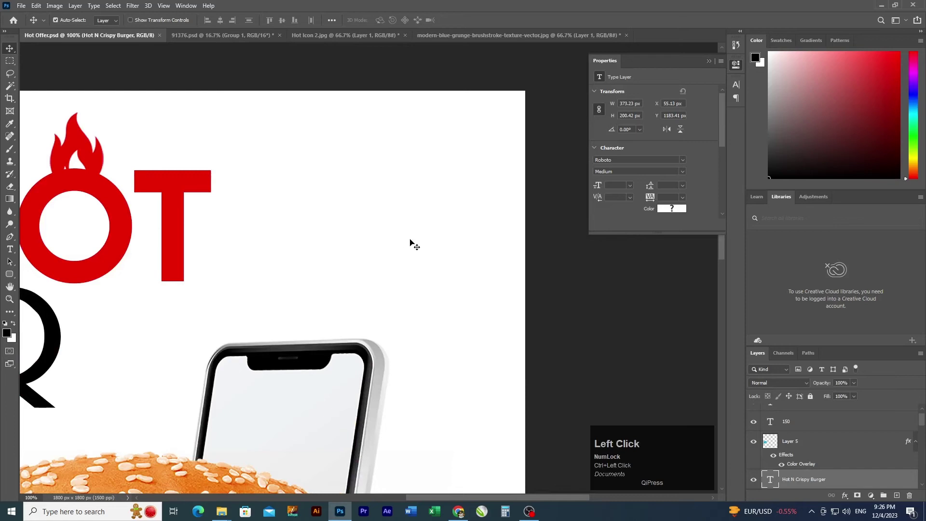
key("t")
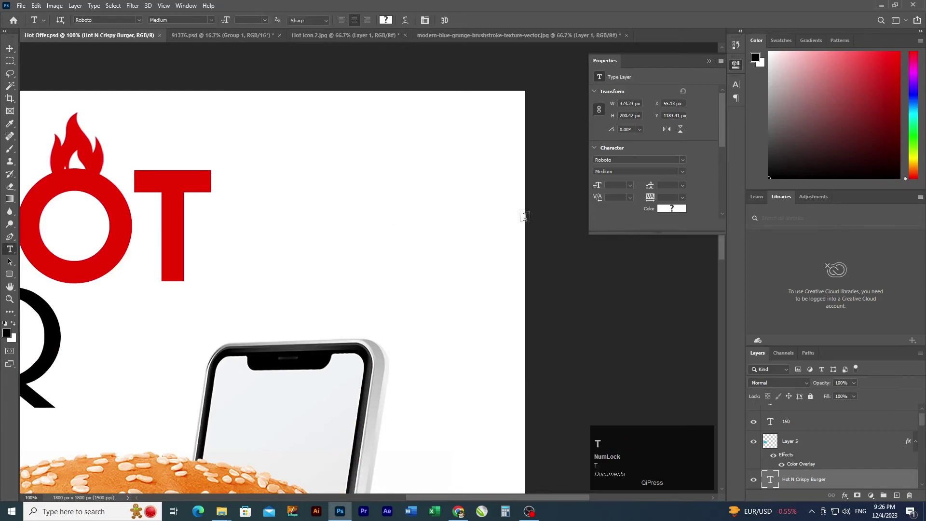
left_click(668, 209)
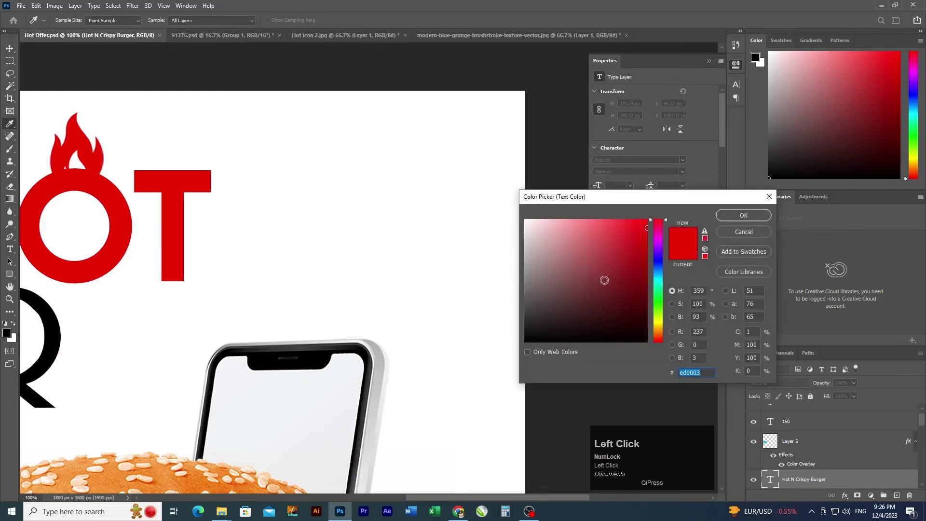
left_click_drag(604, 295, 612, 297)
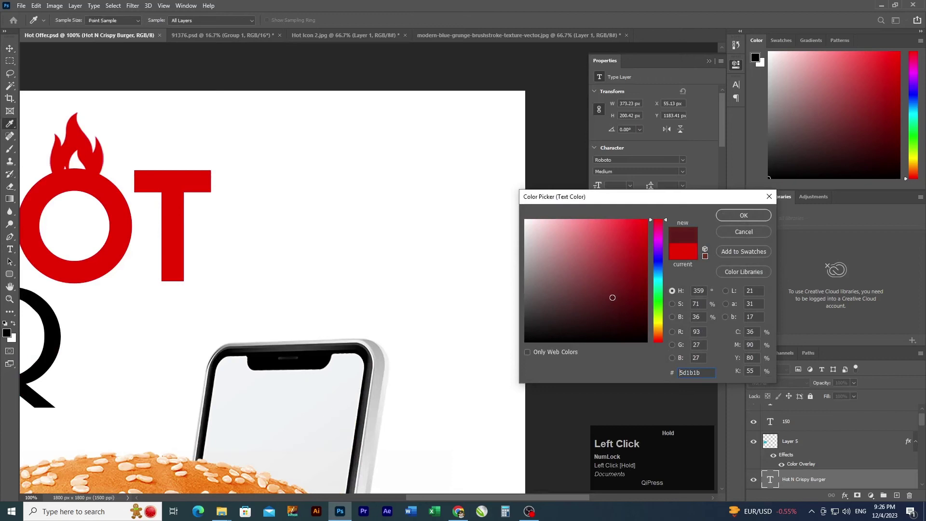
left_click(730, 217)
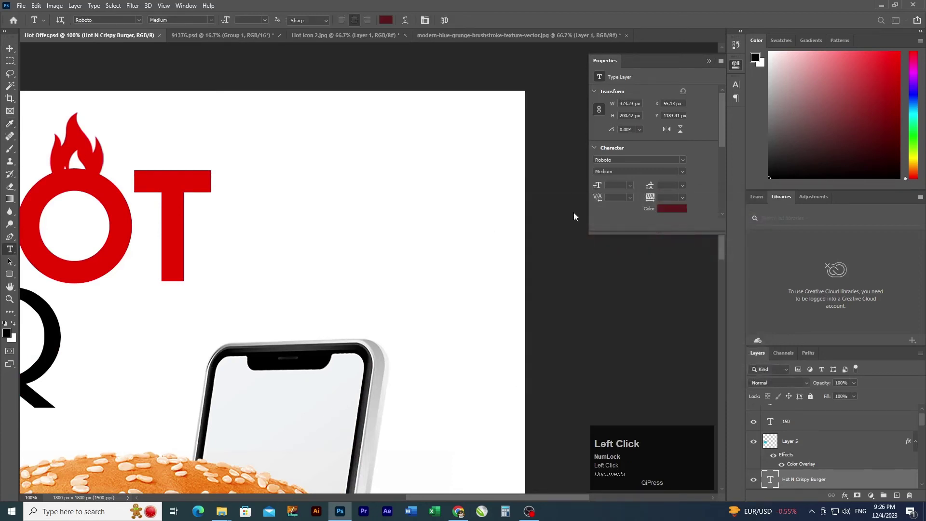
- Add a new text reading Logo in the empty area above the phone and set its font size to 5 pt
left_click(365, 226)
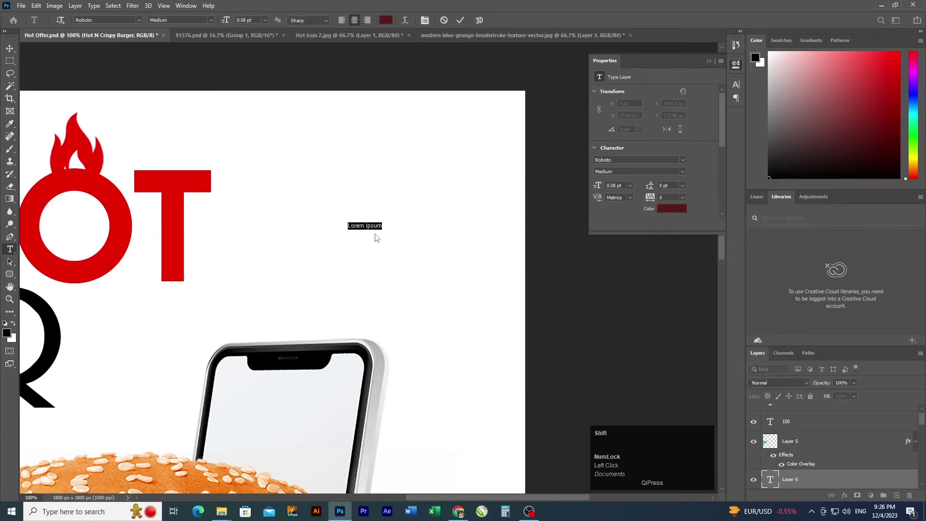
type("Logo")
key("ctrl+a")
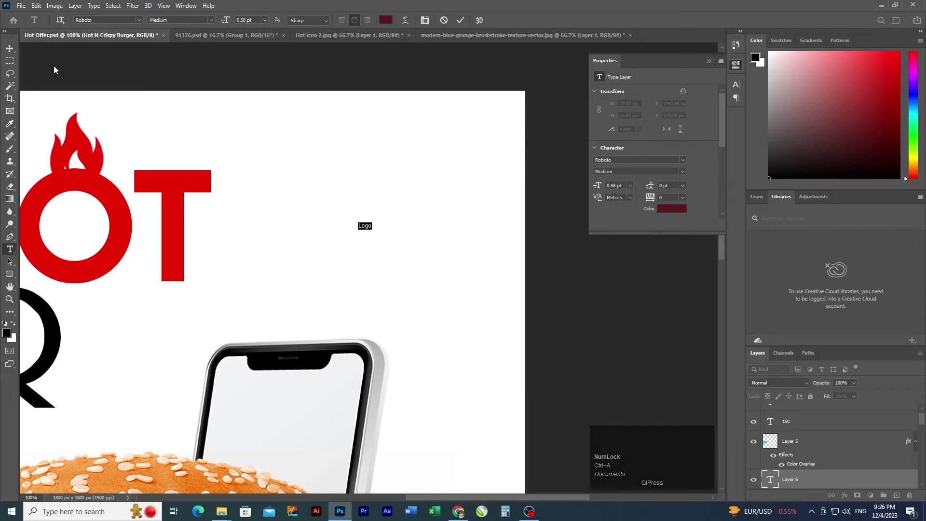
key("ctrl")
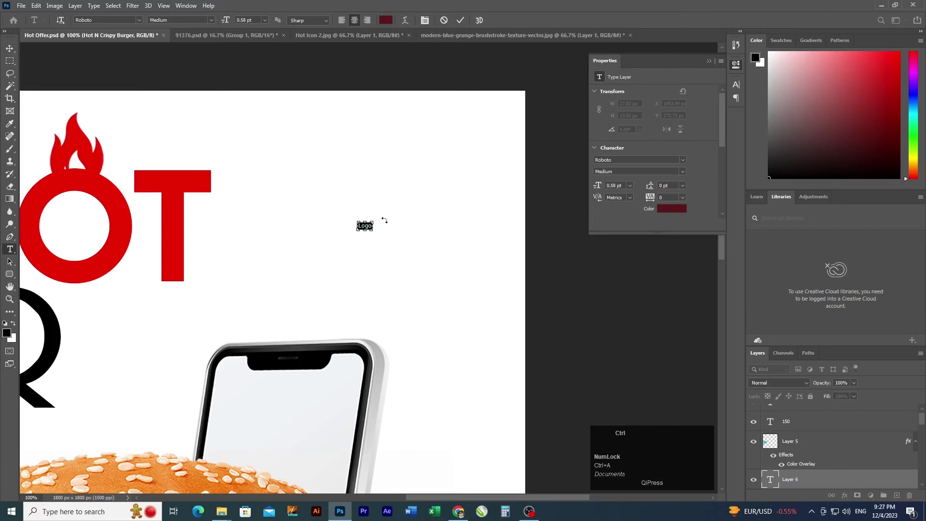
key("ctrl+t")
key("alt")
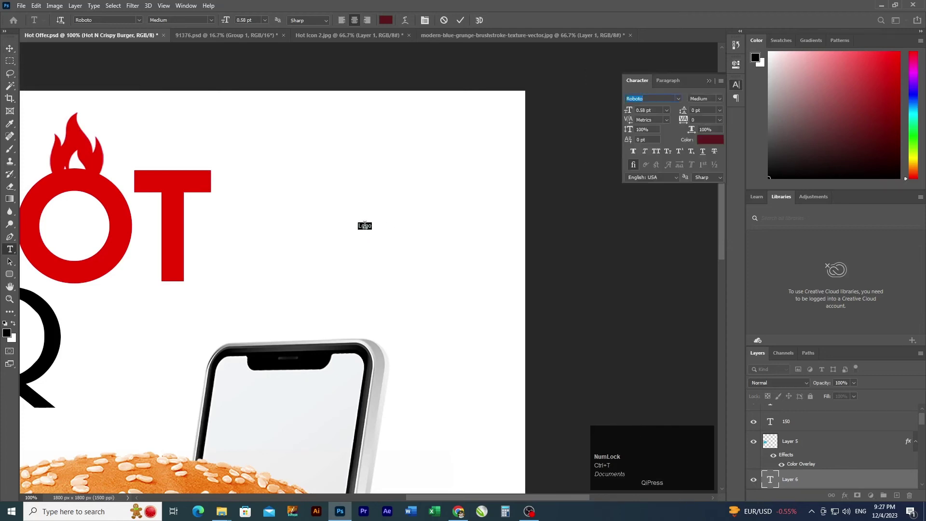
left_click(364, 225)
scroll(655, 110, "down", 5)
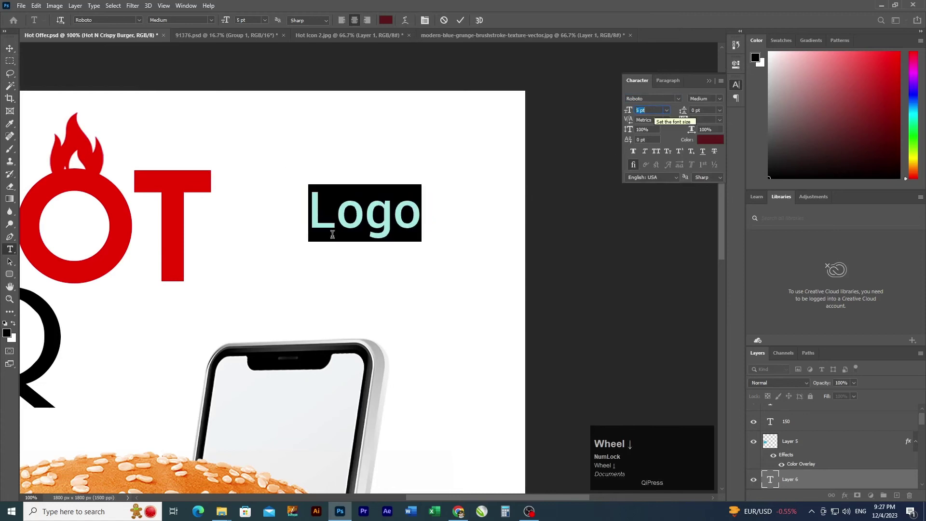
- Change the font of the Logo text to Geometos Regular and finish the text edit
left_click(347, 222)
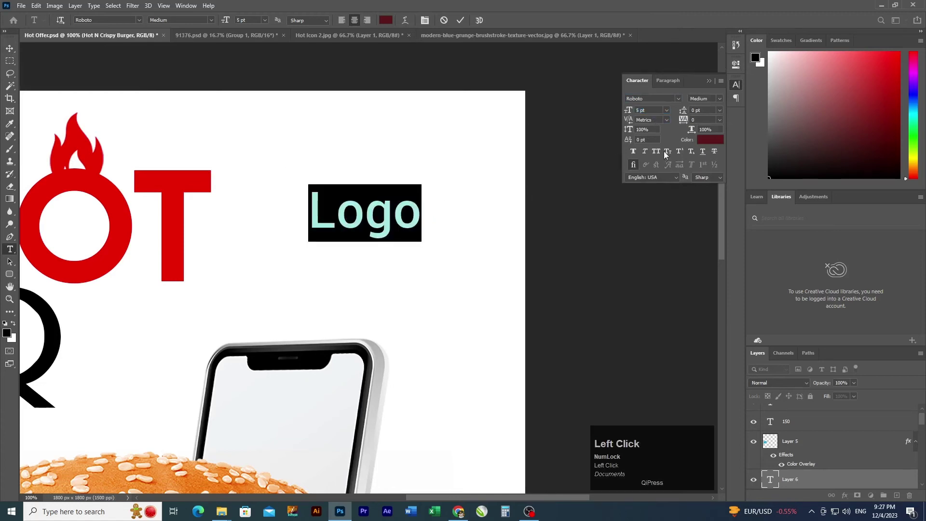
left_click(653, 97)
type("Geometos")
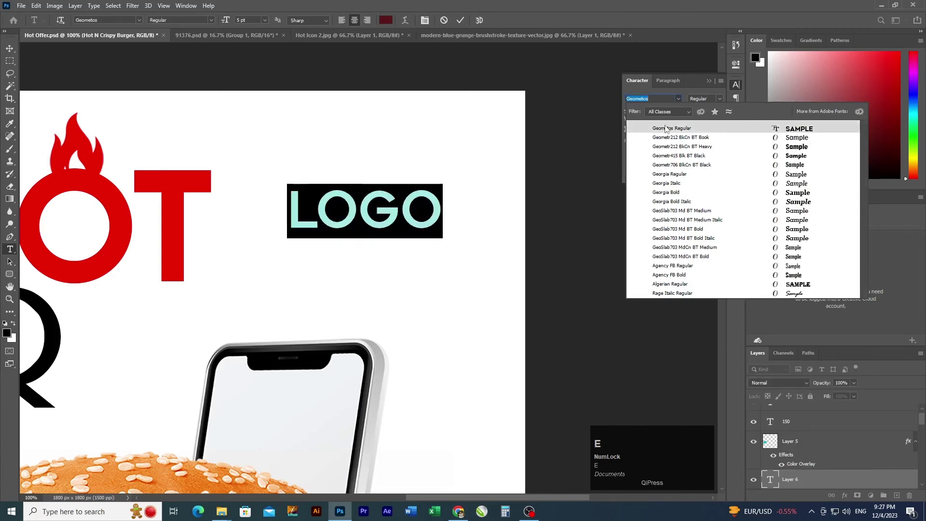
left_click(666, 128)
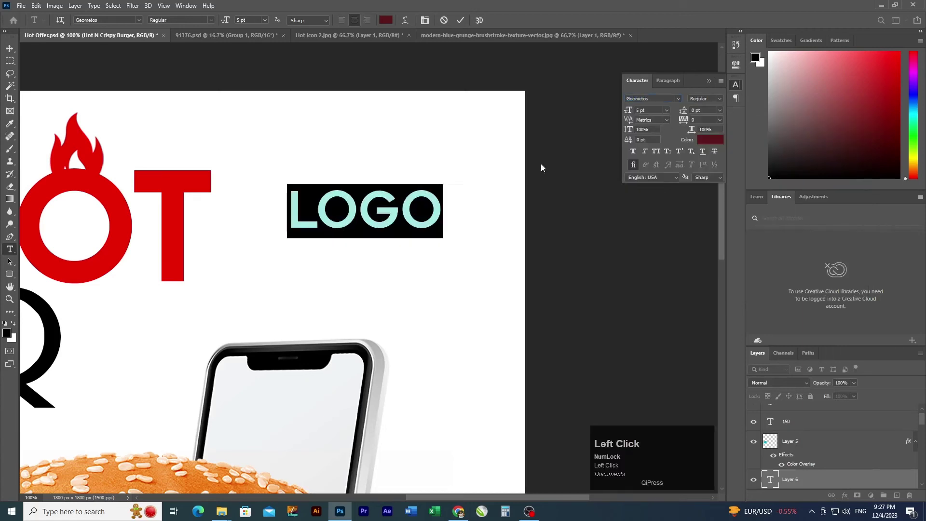
left_click(9, 49)
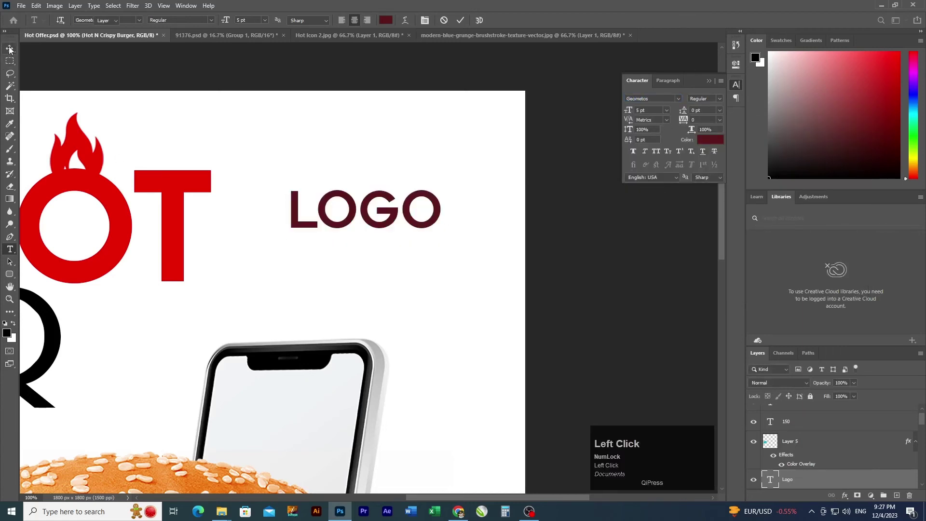
- Scale the Logo text down to about 3.94 pt and position it in the poster's upper-right corner, above the phone
left_click(384, 227)
mouse_move(404, 217)
left_mouse_down()
mouse_move(446, 203)
mouse_move(446, 187)
mouse_move(408, 203)
left_mouse_up()
key("ctrl+t")
key("Return")
key("ctrl+0")
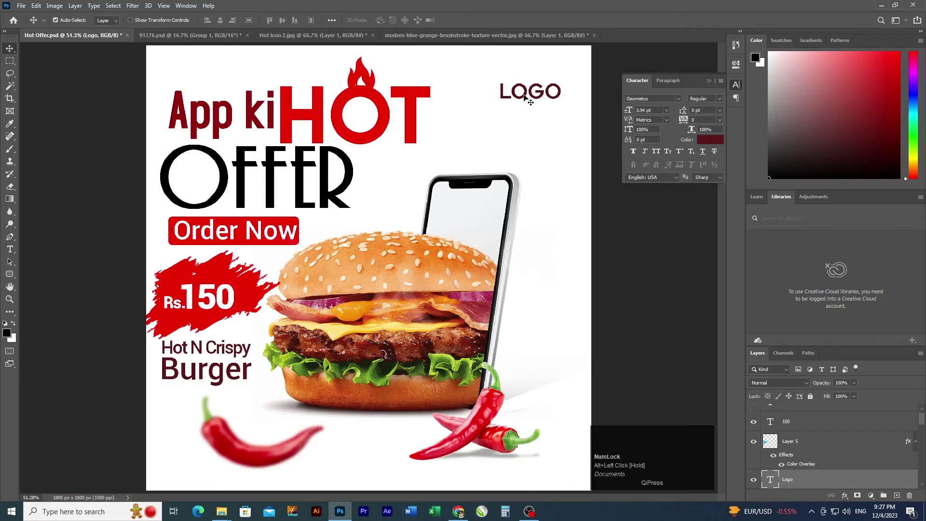
left_click_drag(525, 97, 520, 98)
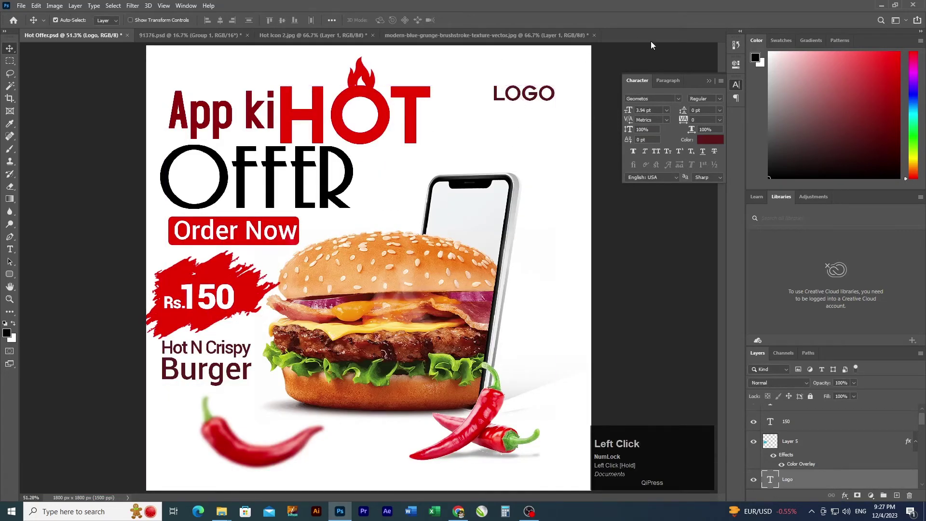
- Show the rulers and place two horizontal guides across the poster, one near its upper edge and one level with the top of HOT
key("ctrl+r")
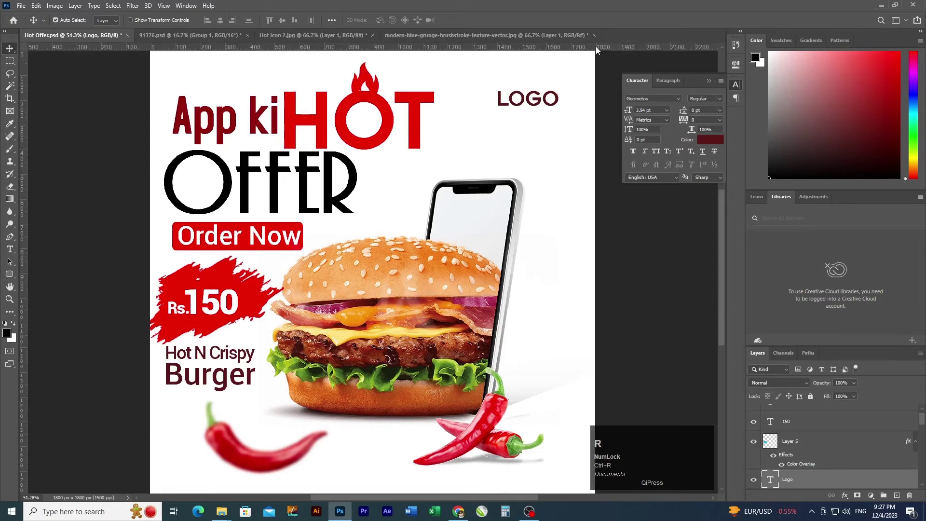
left_click_drag(597, 48, 594, 87)
left_click_drag(611, 47, 614, 86)
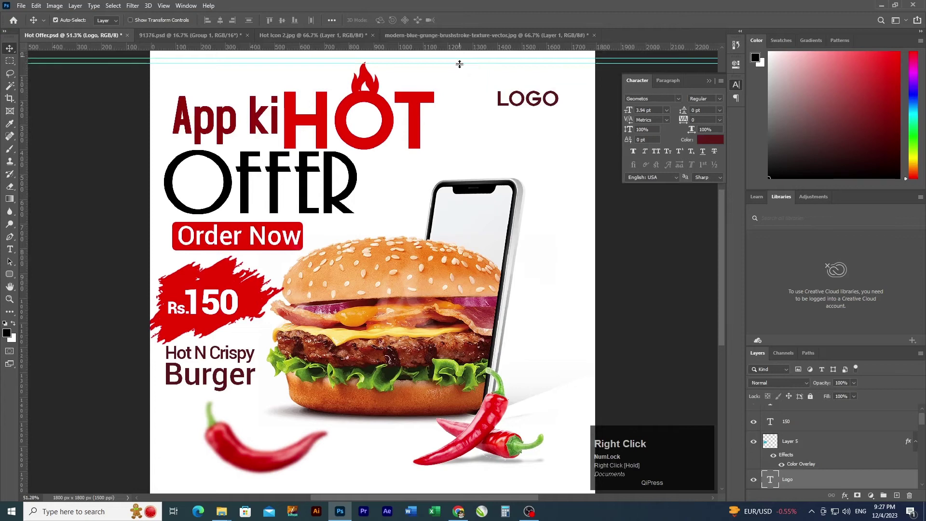
left_click_drag(459, 64, 462, 93)
- Move the Logo text closer to the poster's right edge, keeping it just below the lower guide, and save the document
right_click(536, 105)
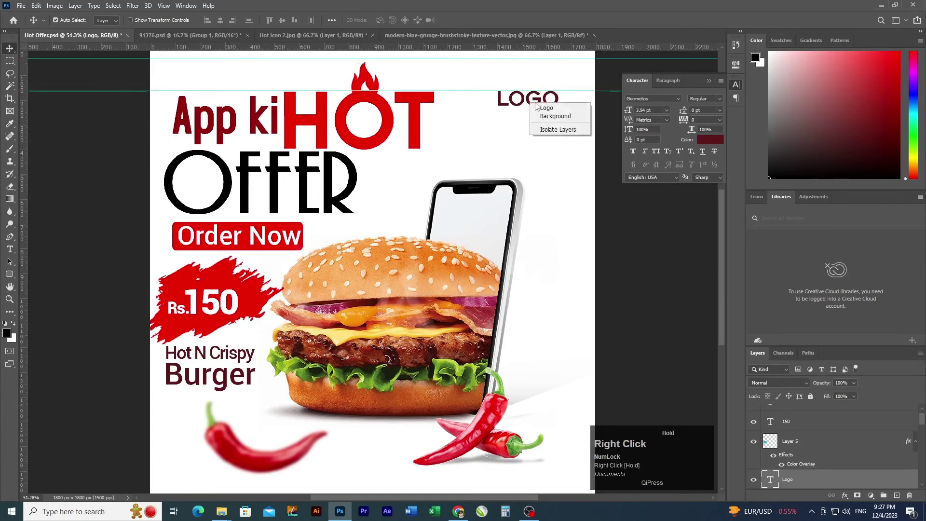
left_click(542, 108)
left_click_drag(540, 102, 560, 101)
left_click(410, 283, "ctrl+alt")
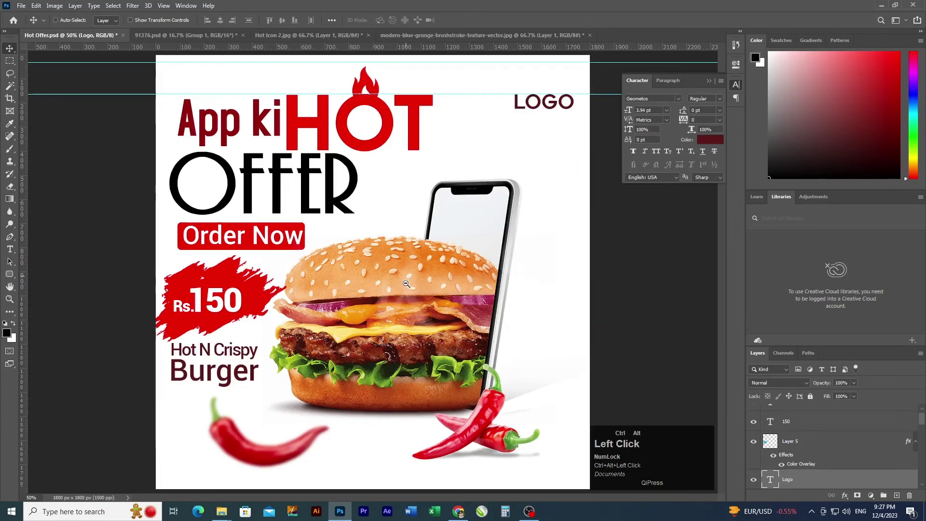
key("ctrl+s")
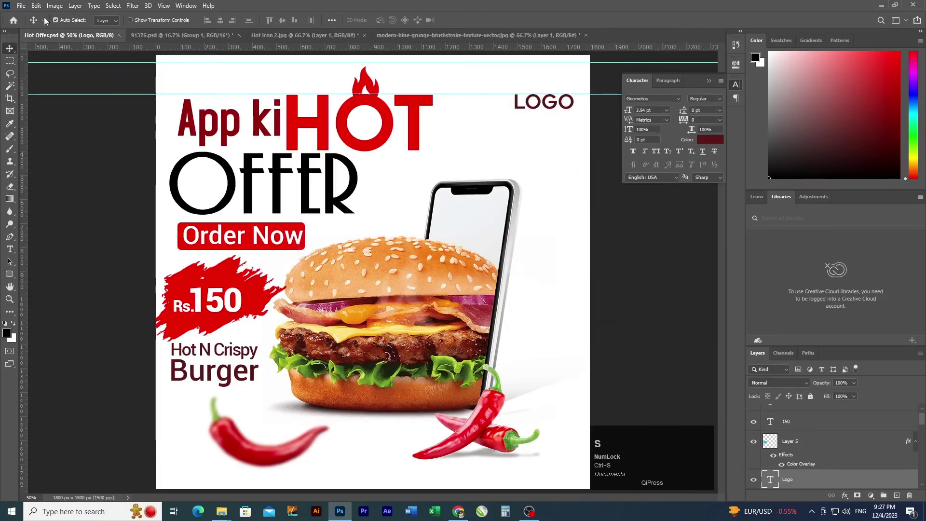
right_click(20, 5)
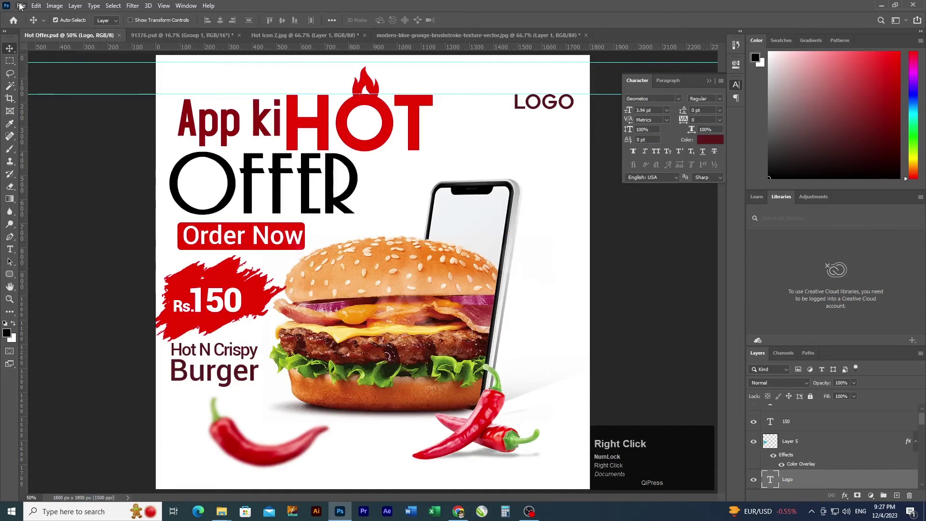
left_click(20, 5)
mouse_move(48, 149)
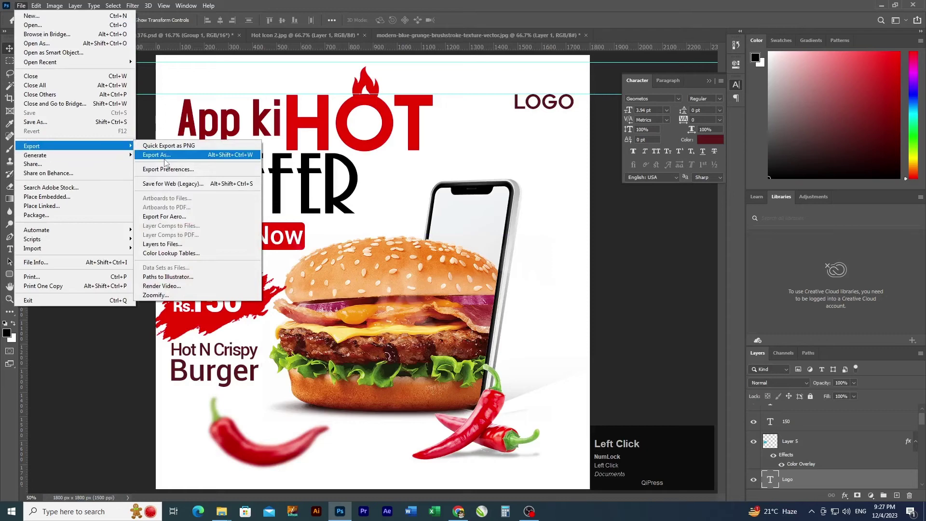
left_click(615, 272)
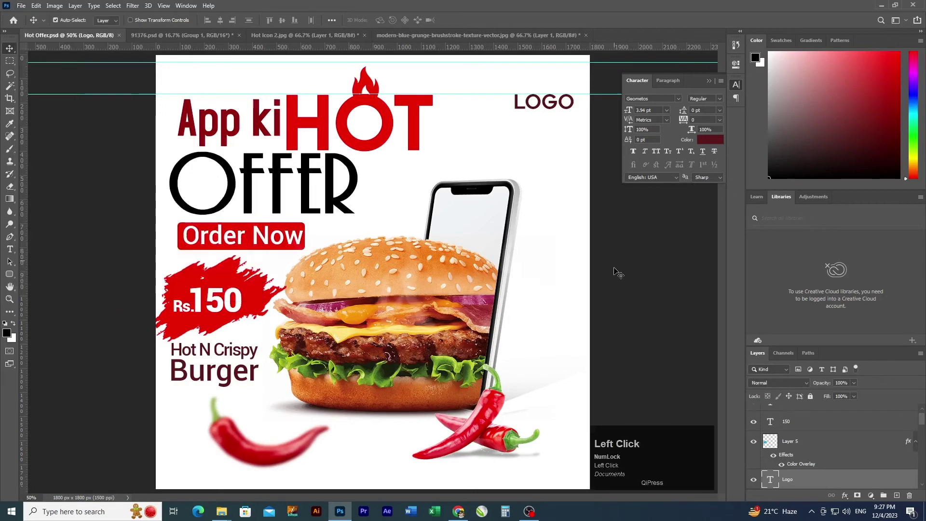
- Place the Tomato 6 image from the MISC folder into the poster and scale it down to about 4.89%
key("ctrl+minus")
key("alt+Tab")
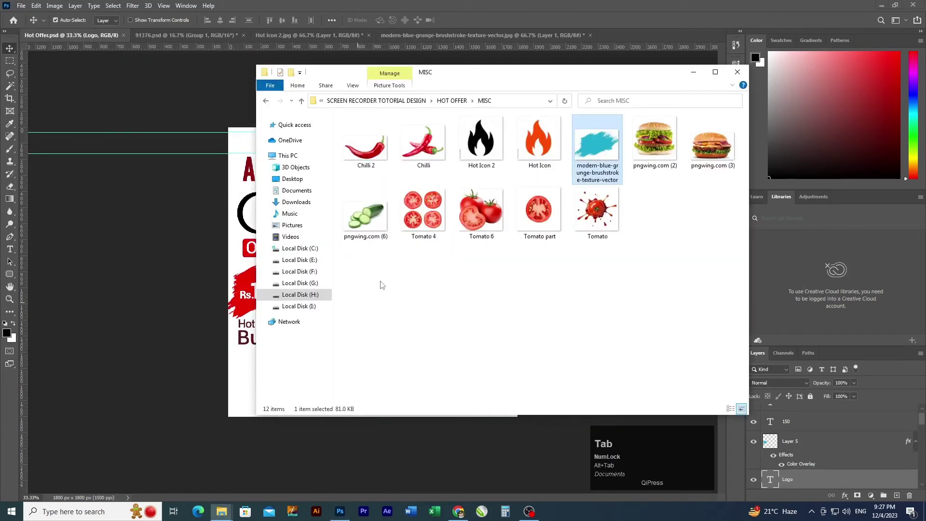
left_click(472, 313)
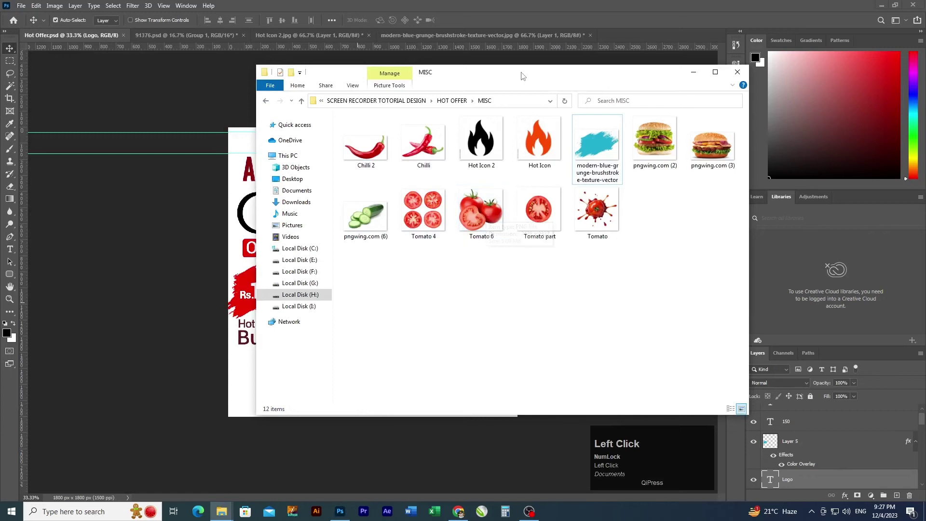
left_click_drag(516, 64, 699, 73)
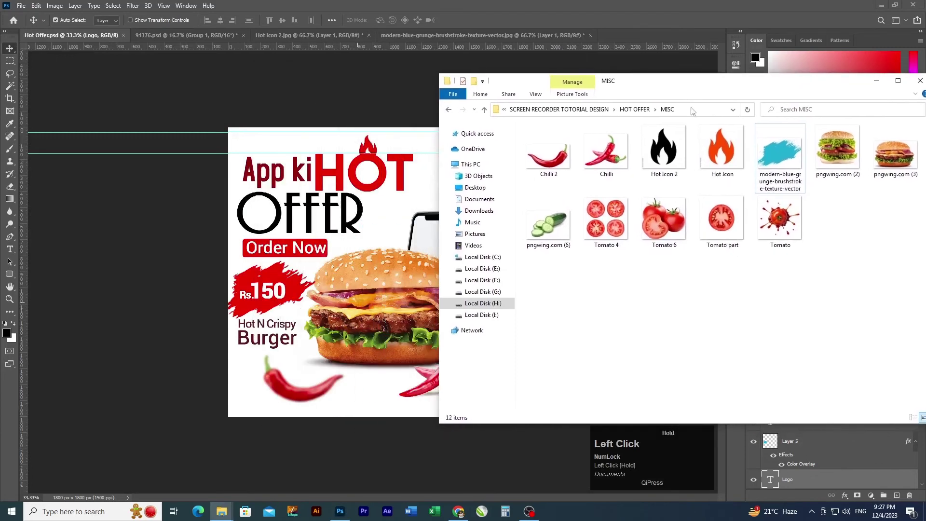
left_click_drag(657, 221, 356, 369)
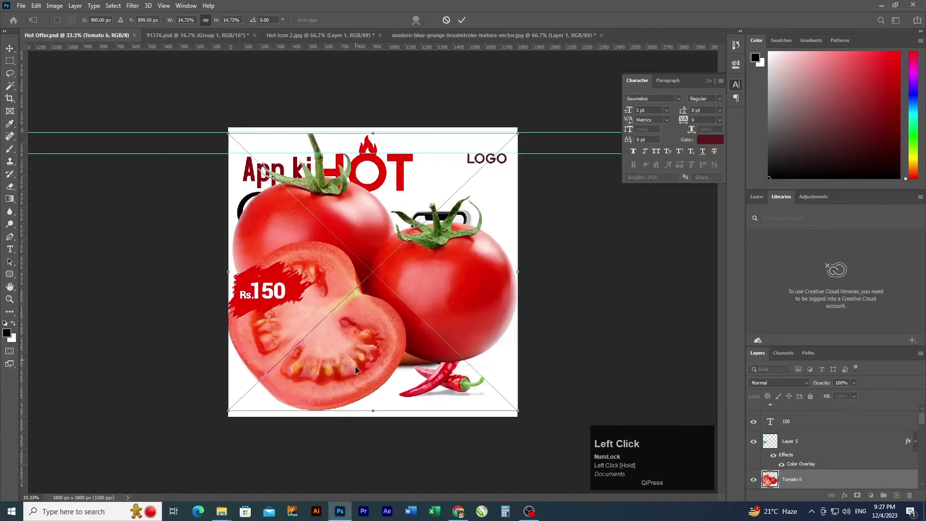
key("ctrl+t")
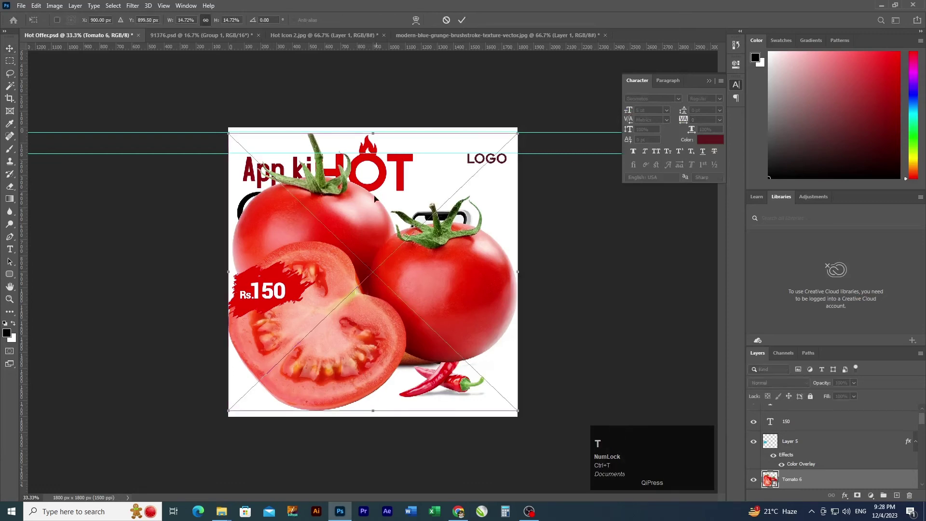
left_click_drag(372, 133, 362, 230)
key("Return")
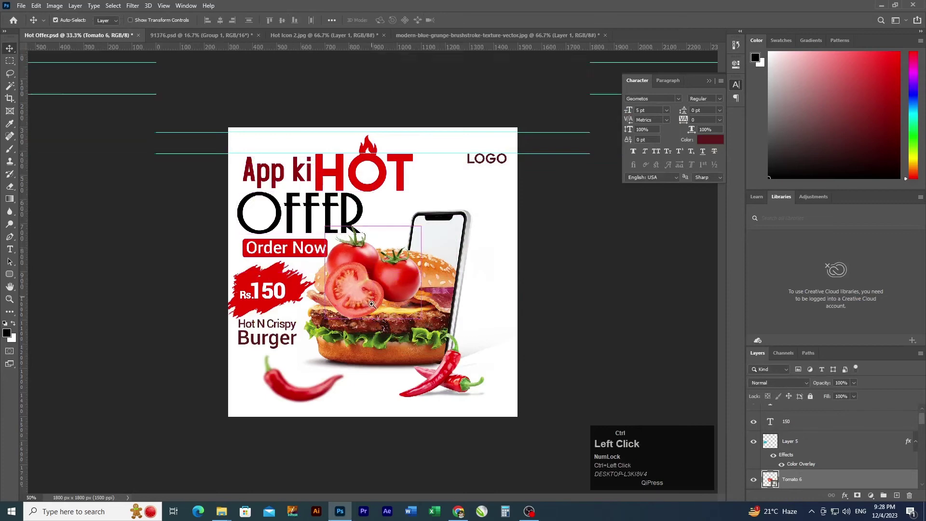
- Move the tomatoes below the burger, overlapping the bun's lower edge, and scale them down to about 3.95%
left_click(372, 272, "ctrl")
left_click_drag(399, 279, 380, 433)
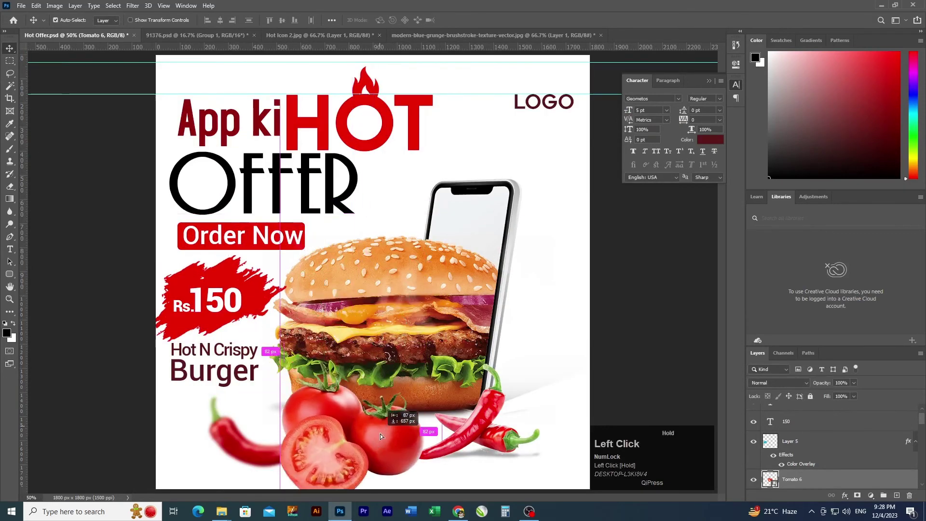
key("ctrl+t")
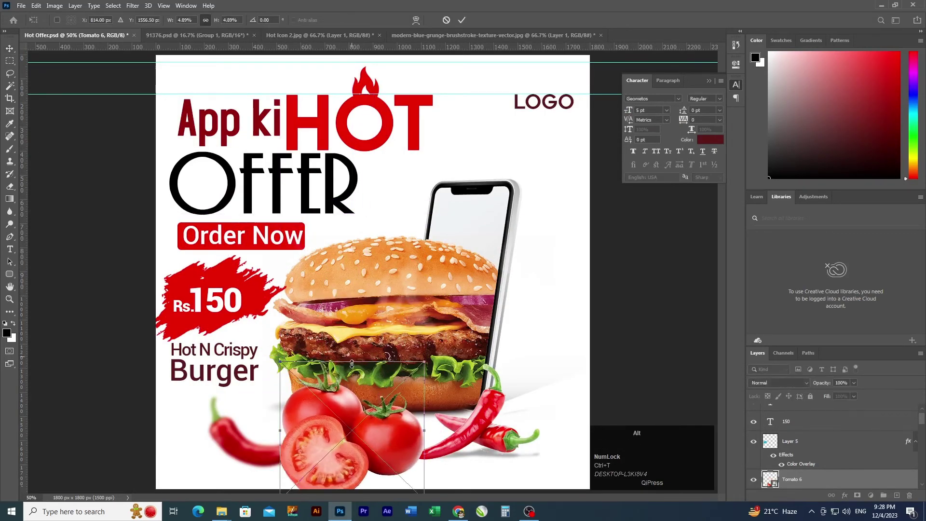
left_click_drag(352, 363, 353, 374)
right_click(392, 422)
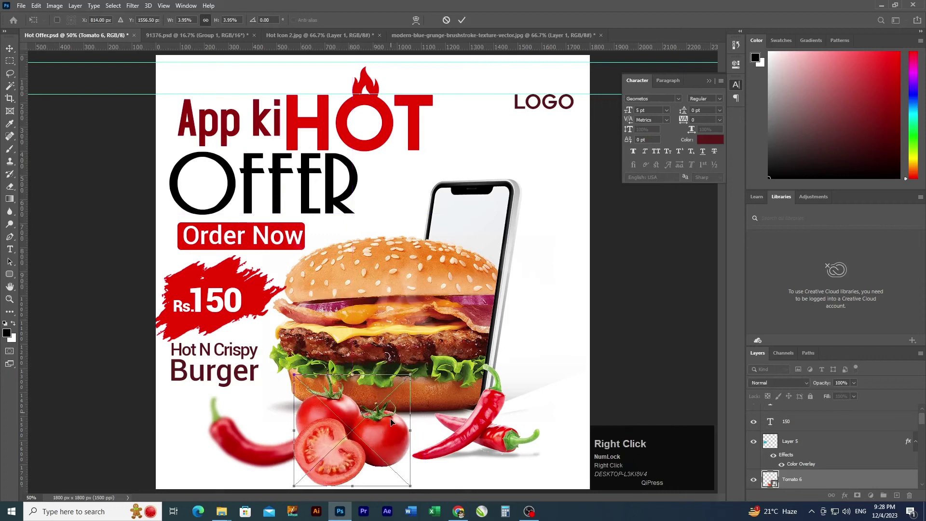
key("Return")
- Shift the blurred chilli partly off the poster's lower-left edge and move the tomatoes beneath the burger's left side
left_click(248, 455)
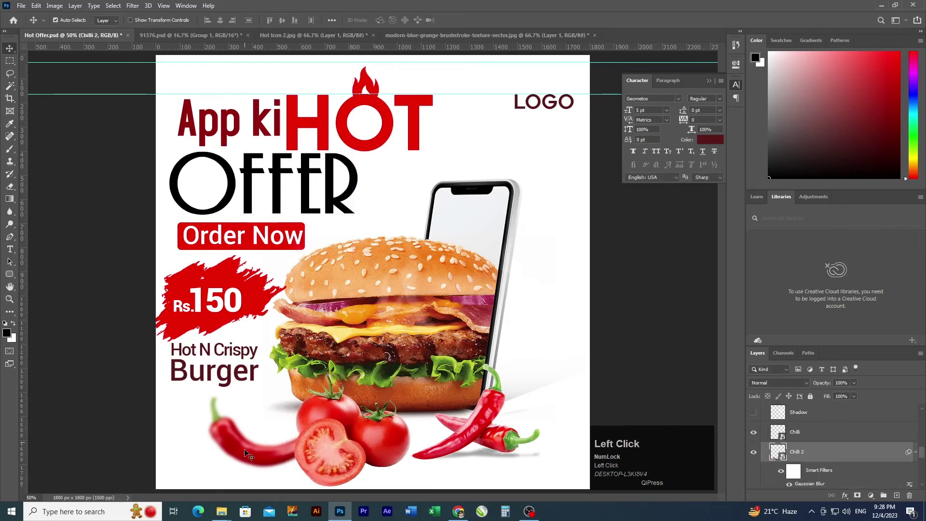
left_click_drag(249, 456, 155, 444)
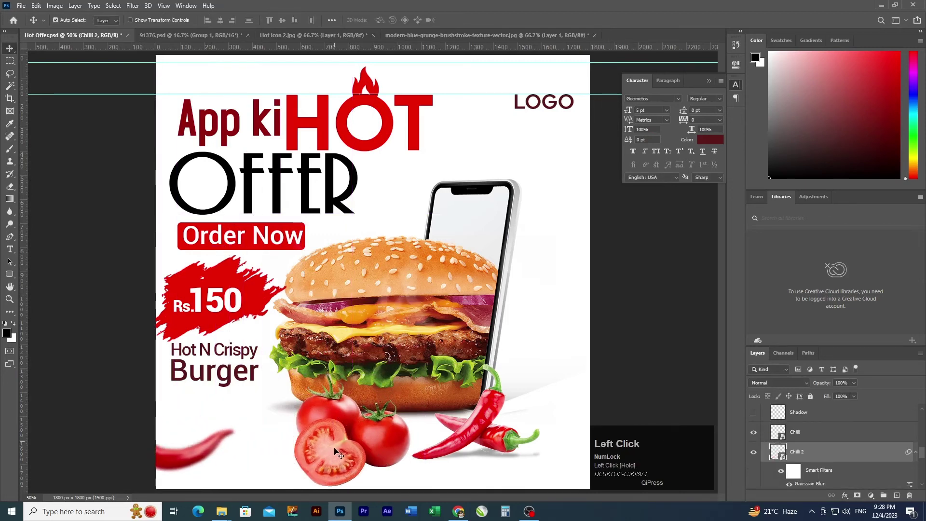
mouse_move(335, 452)
left_mouse_down()
mouse_move(305, 424)
mouse_move(331, 436)
left_mouse_up()
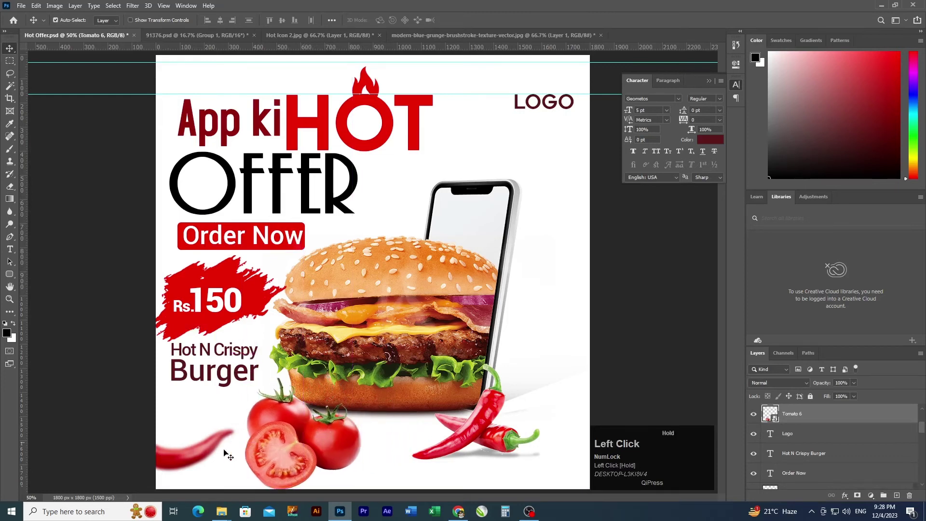
- Duplicate the blurred chilli over the phone's base and above the phone, then flip the upper copy horizontally and nudge it up
left_click_drag(179, 463, 535, 184)
key("ctrl+t")
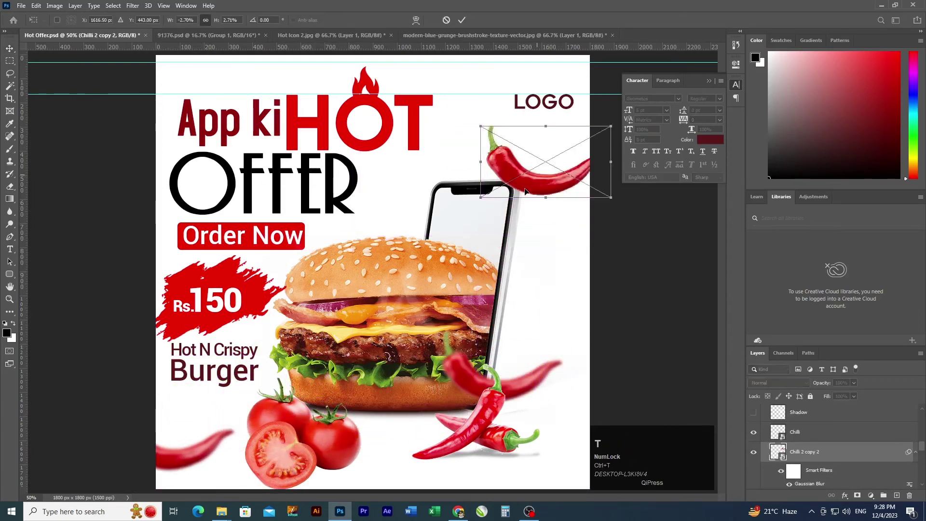
right_click(527, 189)
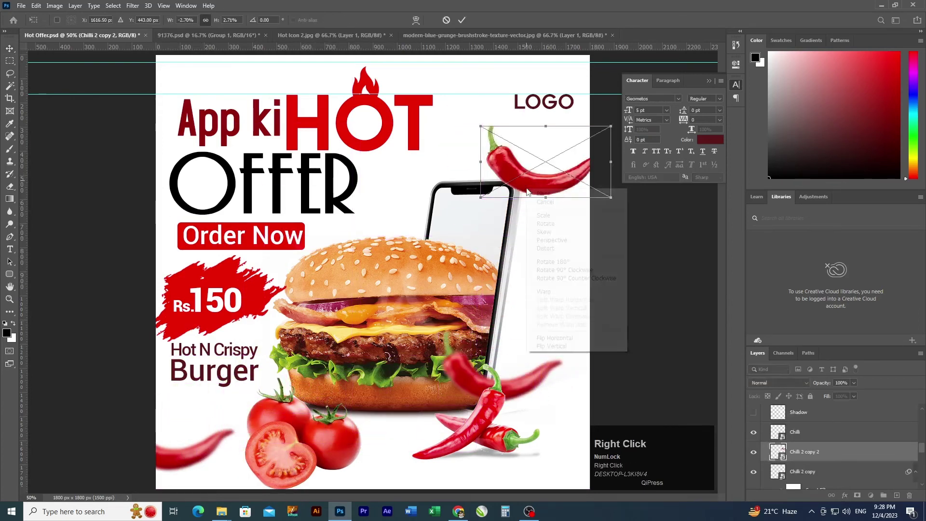
left_click(554, 338)
left_click(552, 337)
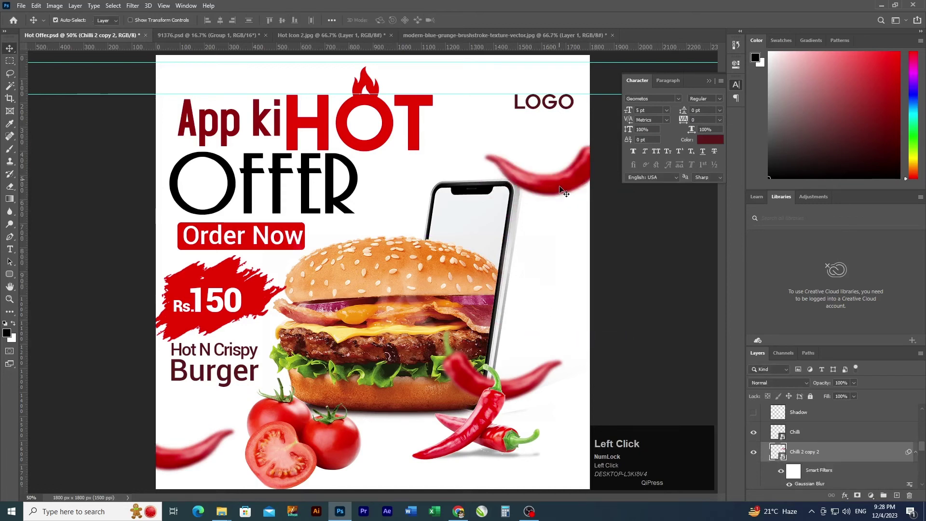
left_click_drag(561, 190, 563, 178)
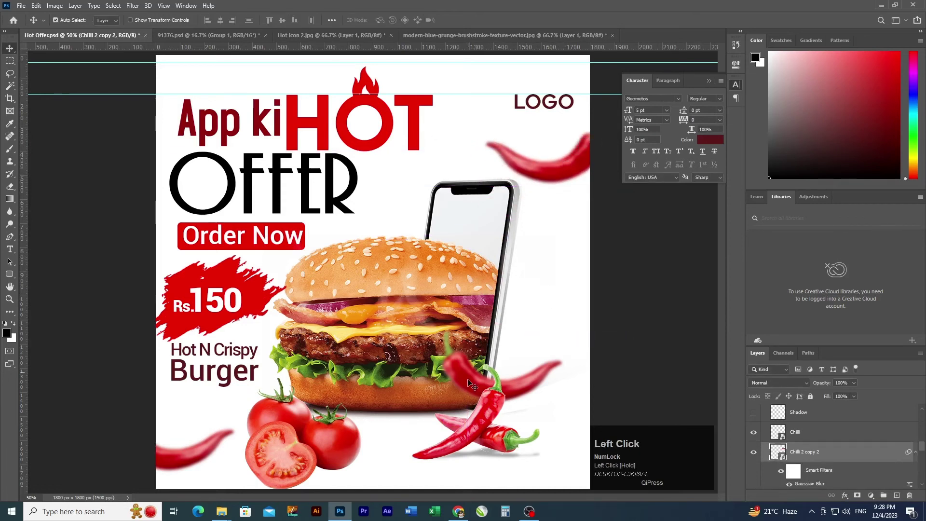
- Move the blurred chilli copy from the phone's base partly off the poster's lower-right corner and save the document
left_click_drag(470, 383, 566, 482)
key("ctrl+s")
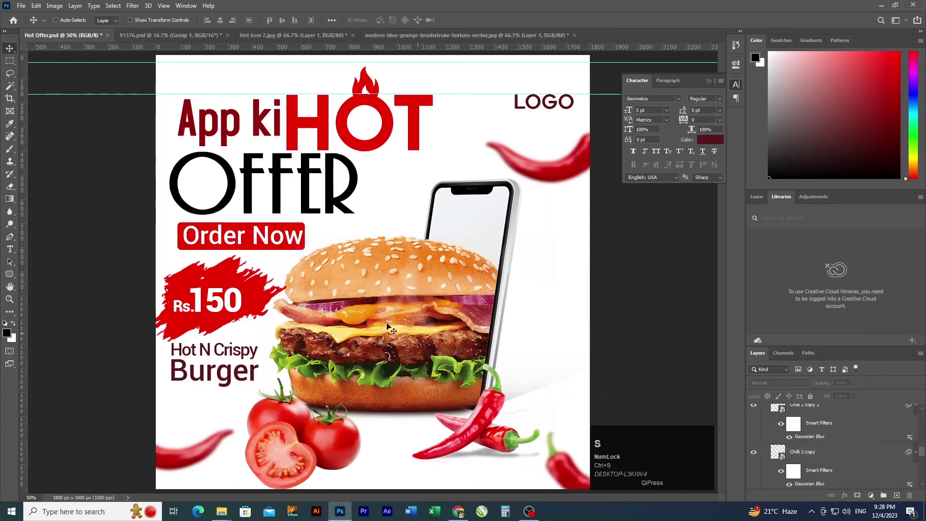
key("ctrl+space")
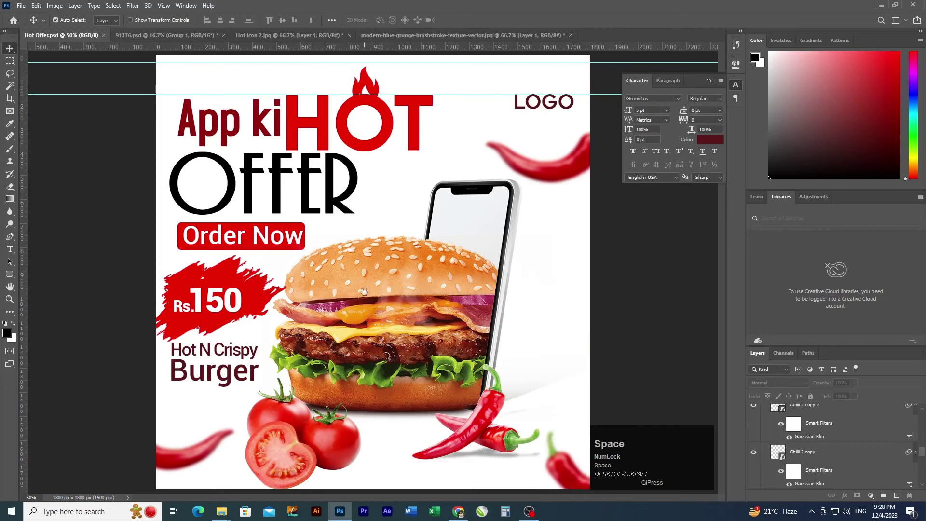
key("ctrl+s")
key("ctrl+space")
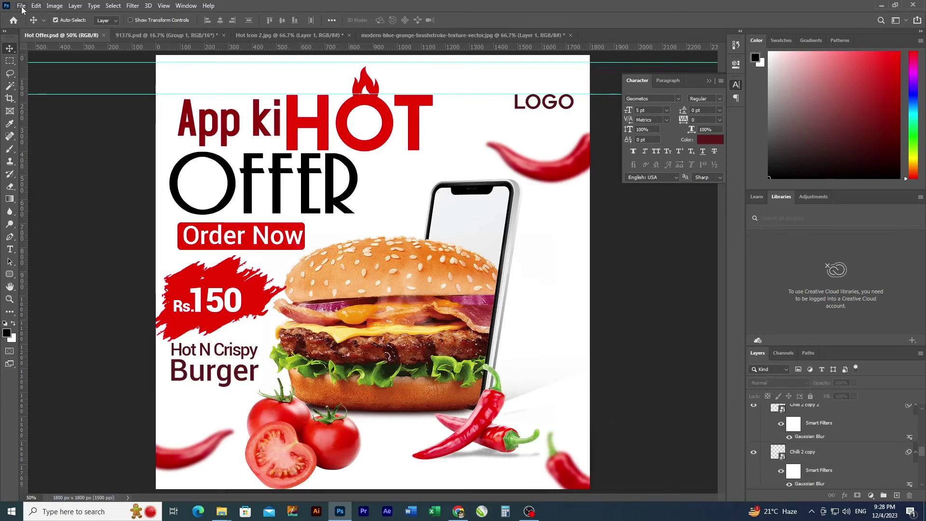
key("space")
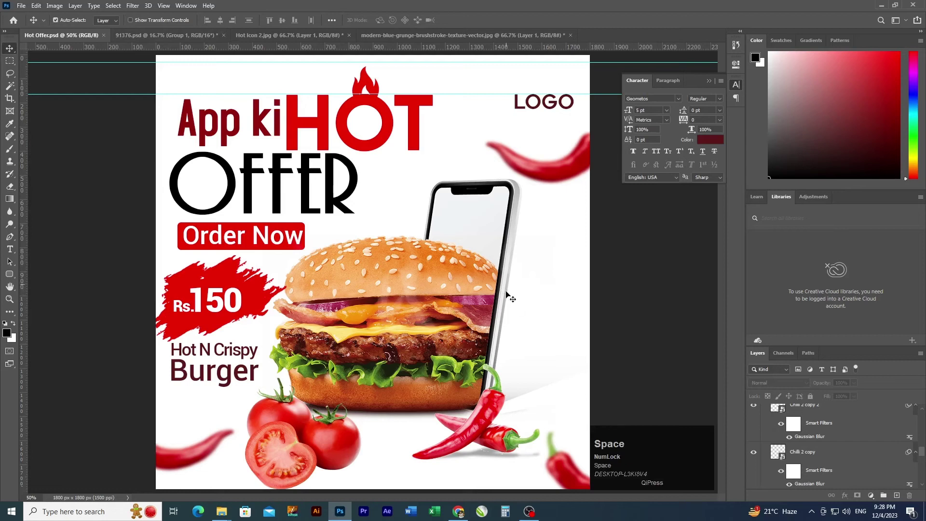
- Draw an unfilled circle about 116 px wide in the empty area right of the phone and give its red stroke a 3 px width
left_click_drag(9, 273, 37, 294)
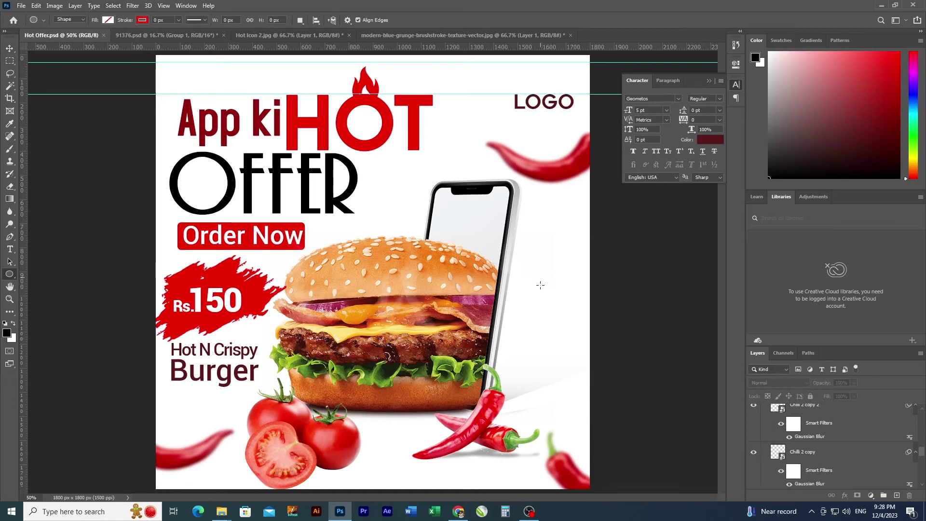
left_click_drag(540, 285, 560, 323)
key("ctrl+z")
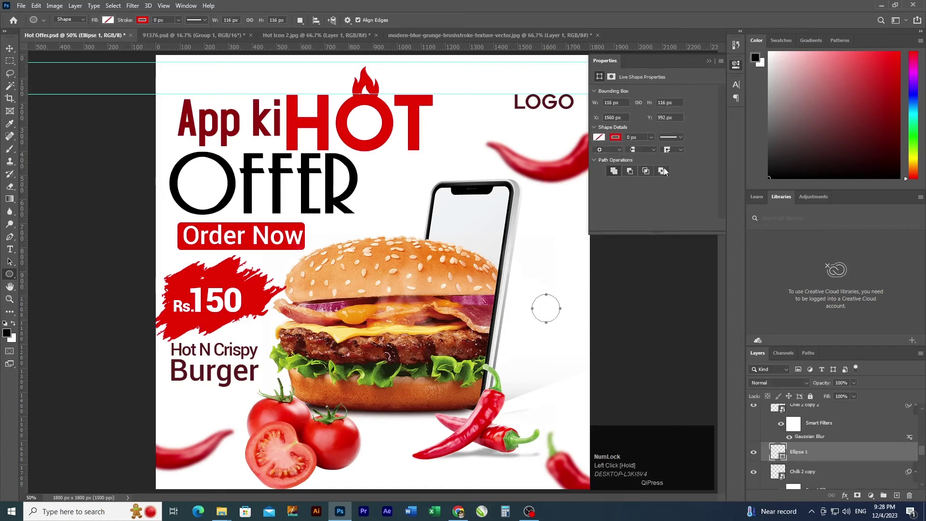
left_click(647, 139)
key("Up")
left_click(10, 51)
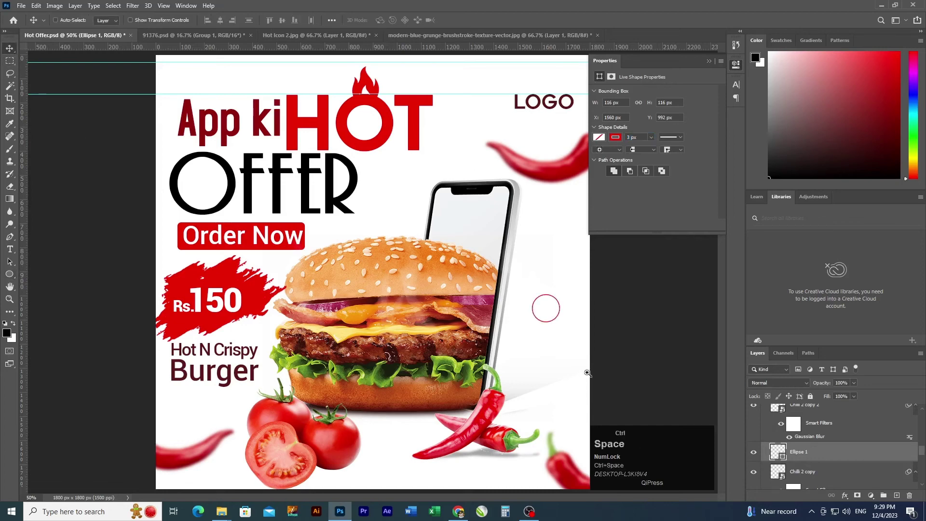
- Duplicate the red circle outline into the gap between the word OFFER and the phone
left_click(548, 309, "ctrl")
left_click_drag(515, 357, 557, 338)
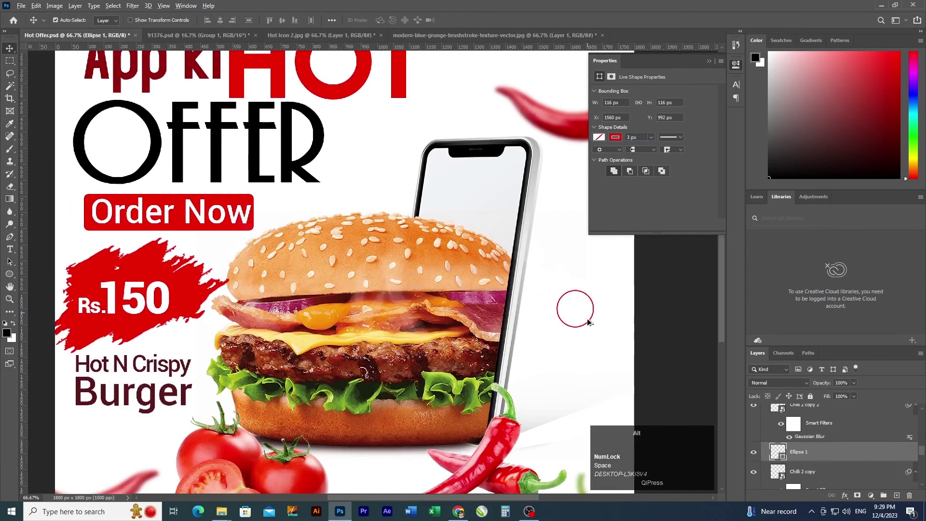
left_click_drag(555, 292, 346, 158)
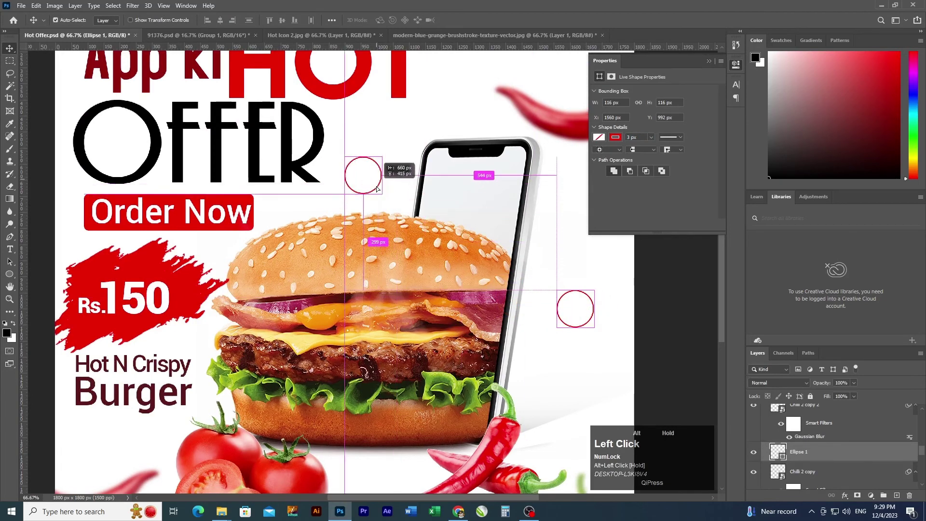
left_click(422, 341, "ctrl+alt")
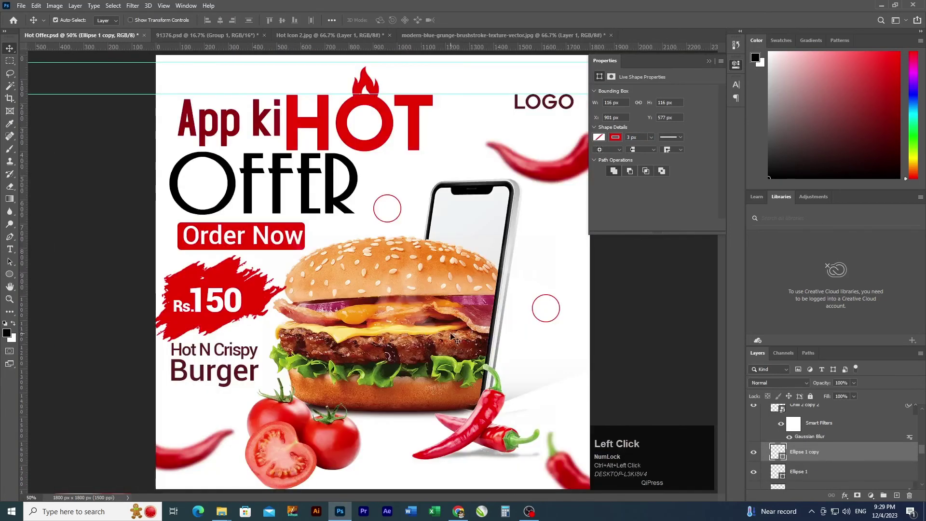
key("space")
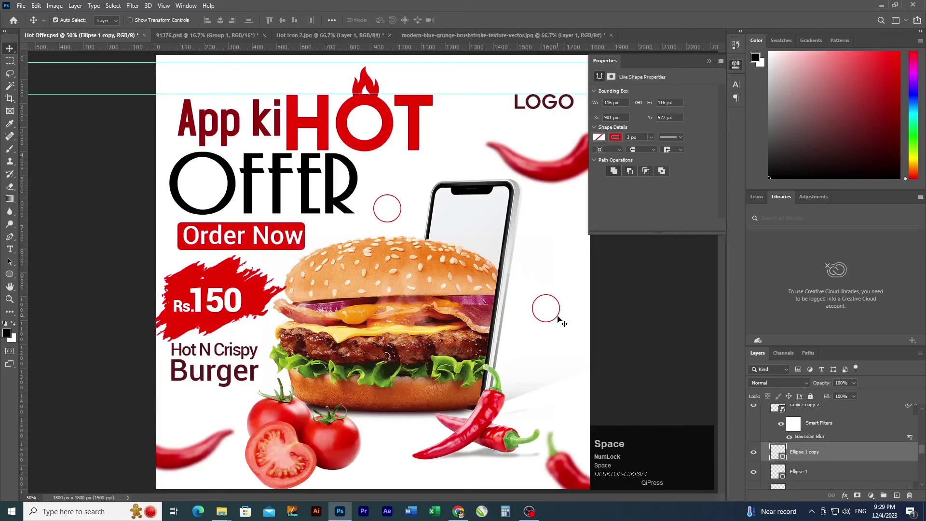
left_click_drag(558, 316, 569, 286)
key("ctrl+z")
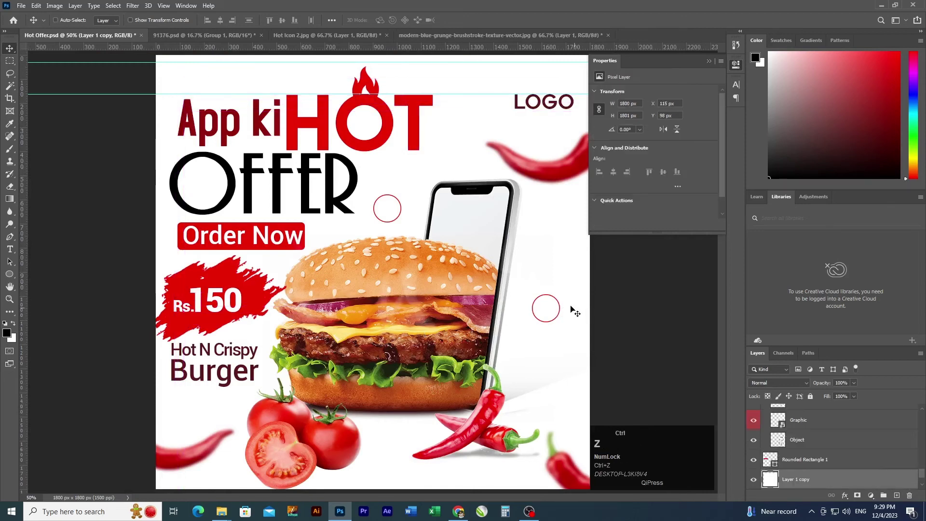
left_click(560, 305)
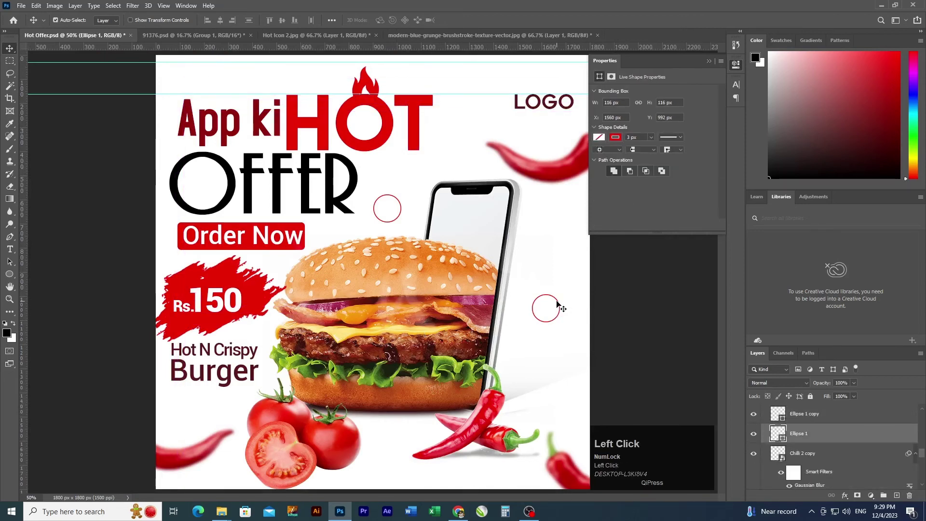
key("ctrl+z")
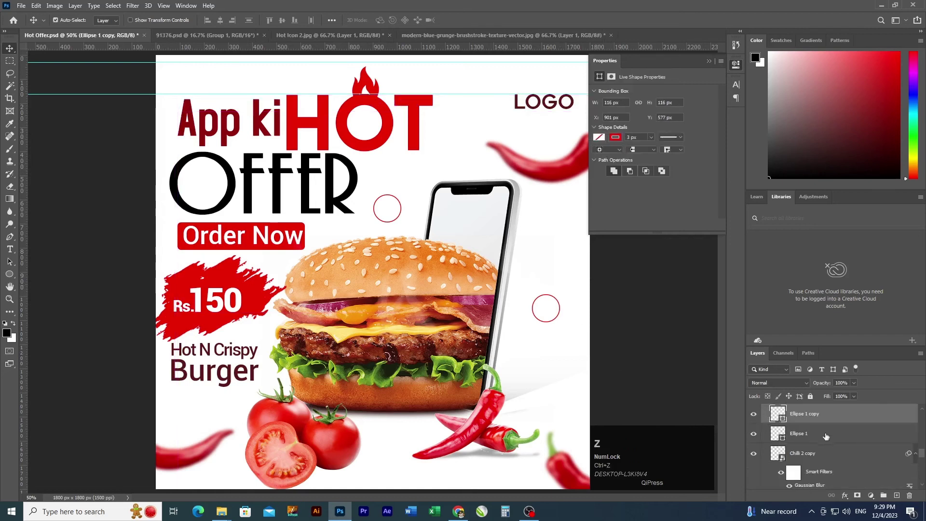
- Duplicate in place the red circle outline between the word OFFER and the phone
left_click(826, 435)
left_click(823, 421)
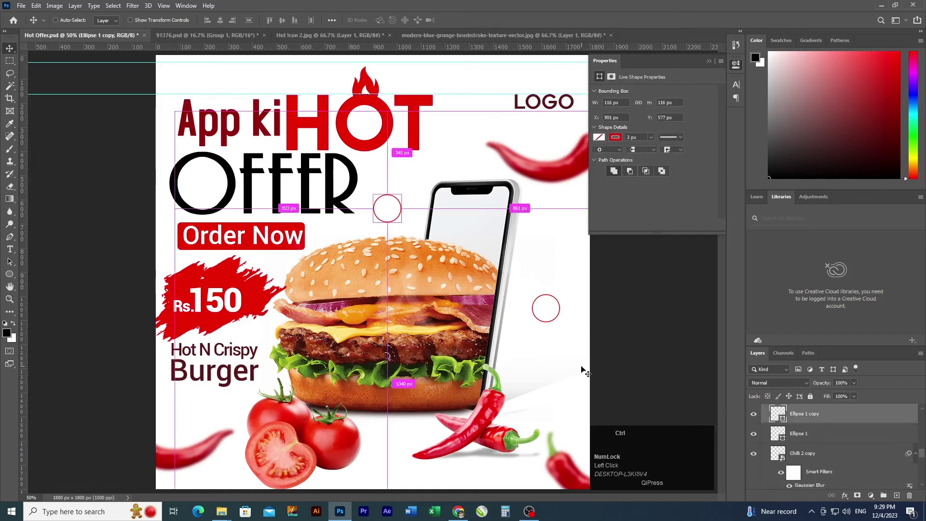
key("ctrl+j")
left_click(400, 226)
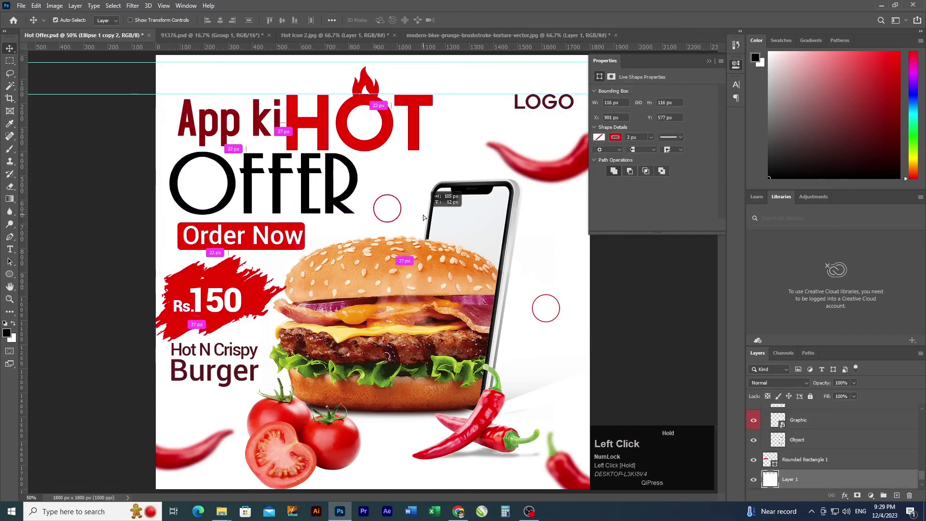
key("ctrl+z")
left_click(816, 417)
scroll(813, 425, "up", 3)
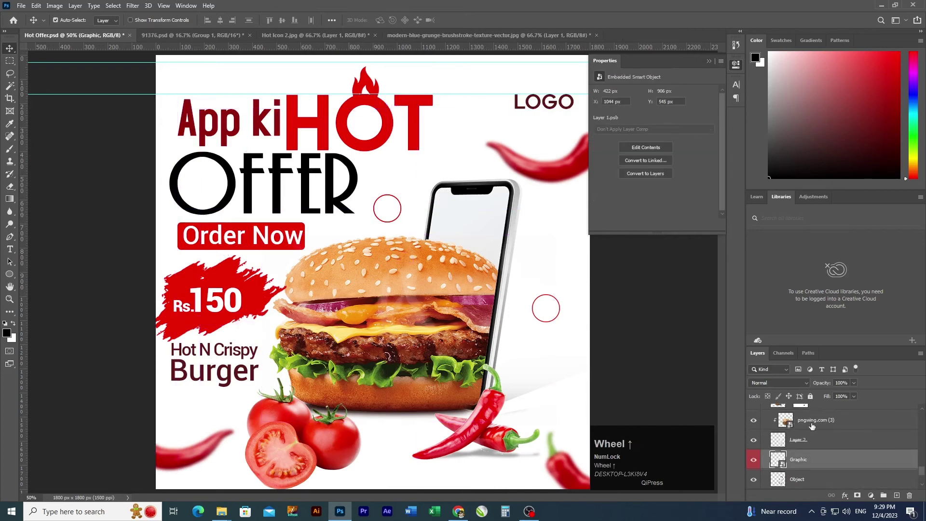
scroll(810, 428, "up", 6)
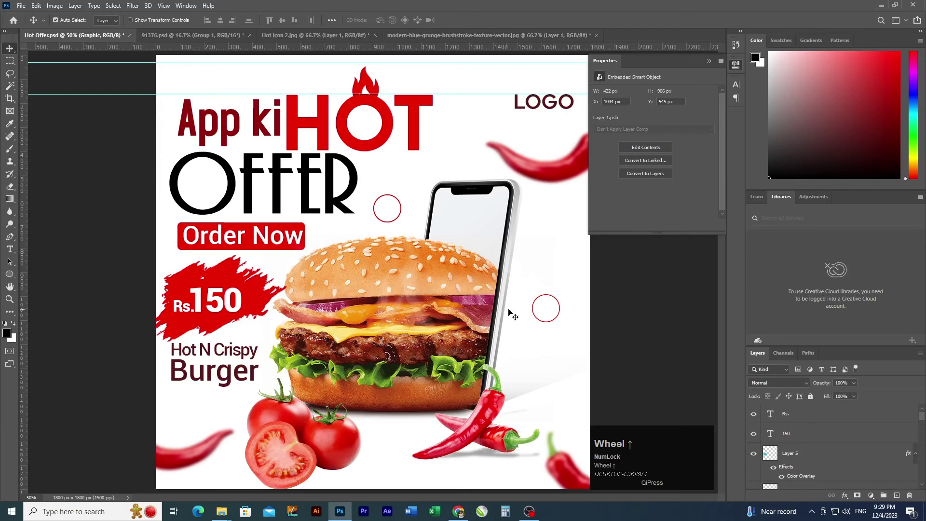
- Duplicate the red circle outline at the right of the phone, place the copy on the phone's screen and save the document
left_click(546, 321)
left_click(546, 320, "ctrl+space")
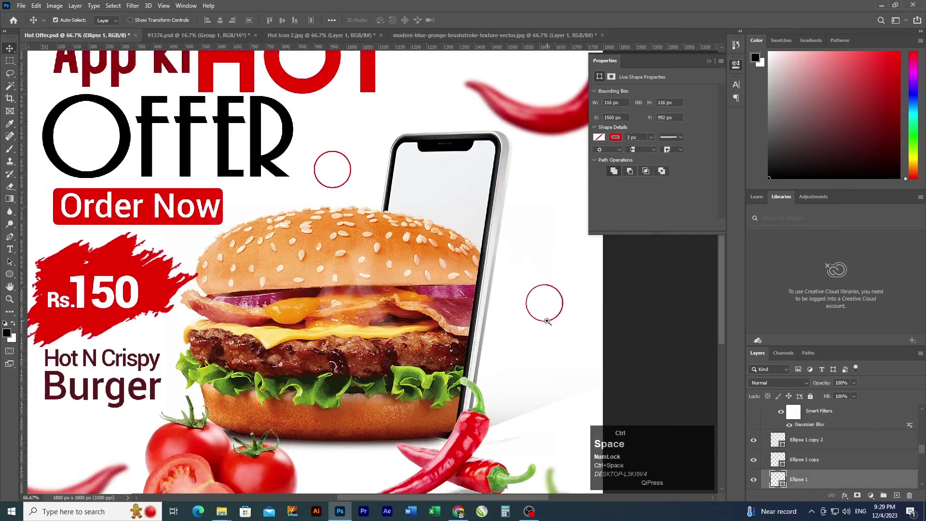
left_click(546, 320, "ctrl+space")
left_click_drag(552, 322, 500, 138)
left_click(551, 241, "ctrl+alt")
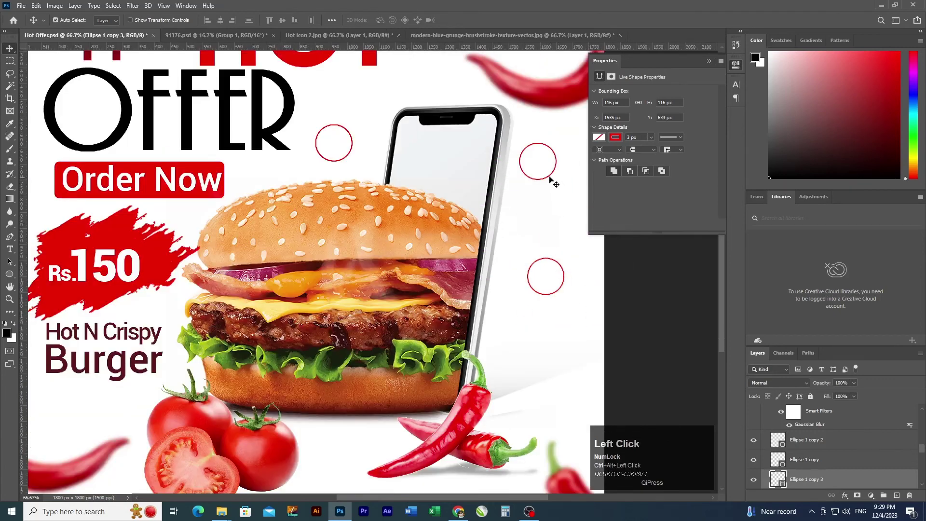
left_click_drag(550, 179, 456, 175)
left_click(498, 233, "ctrl+alt")
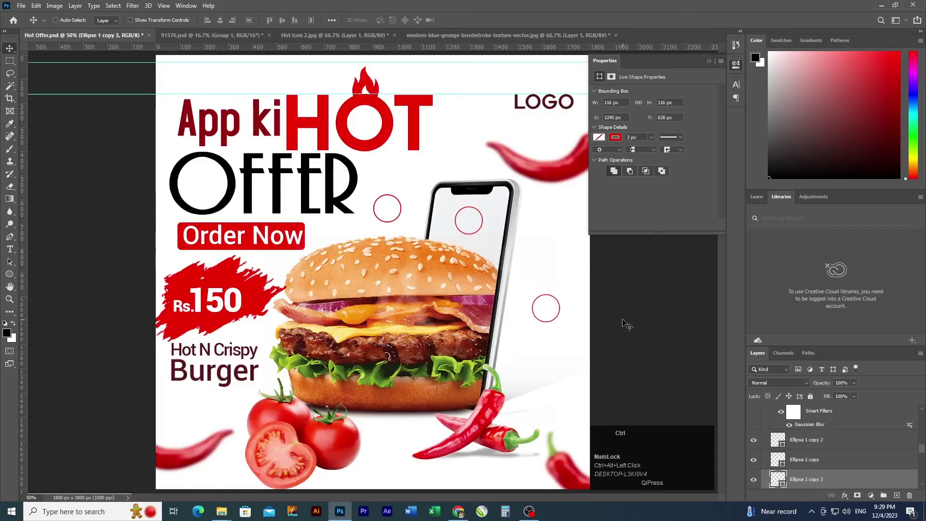
key("ctrl+s")
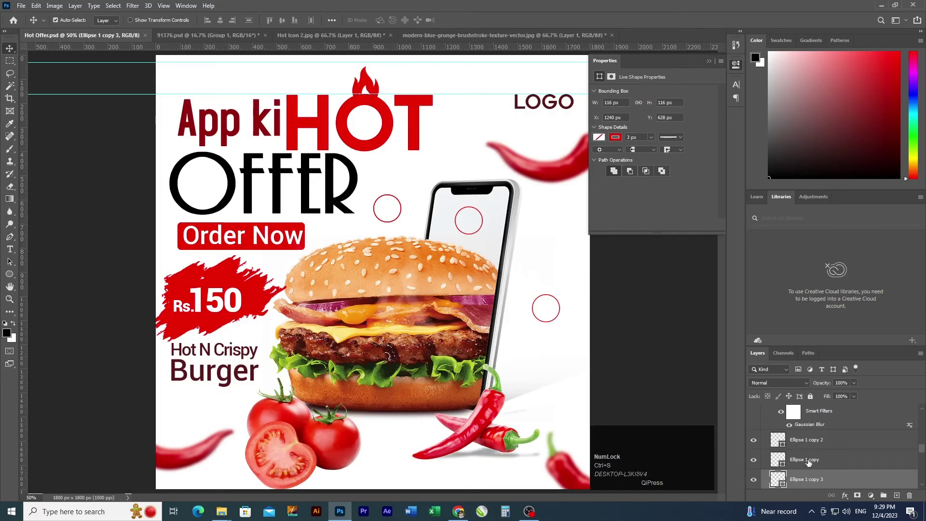
- Find and select the phone-screen layer, Layer 2, checking it by switching its visibility off and on
left_click(754, 460)
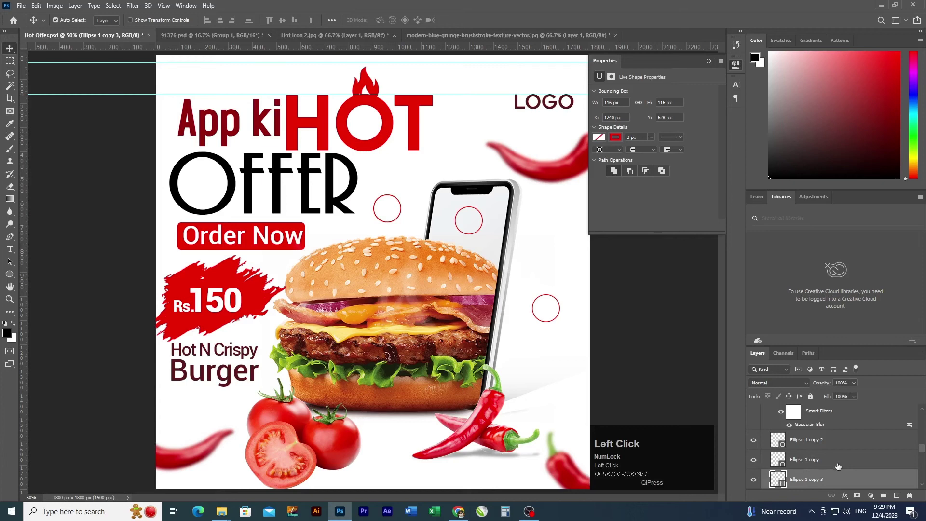
scroll(839, 466, "down", 5)
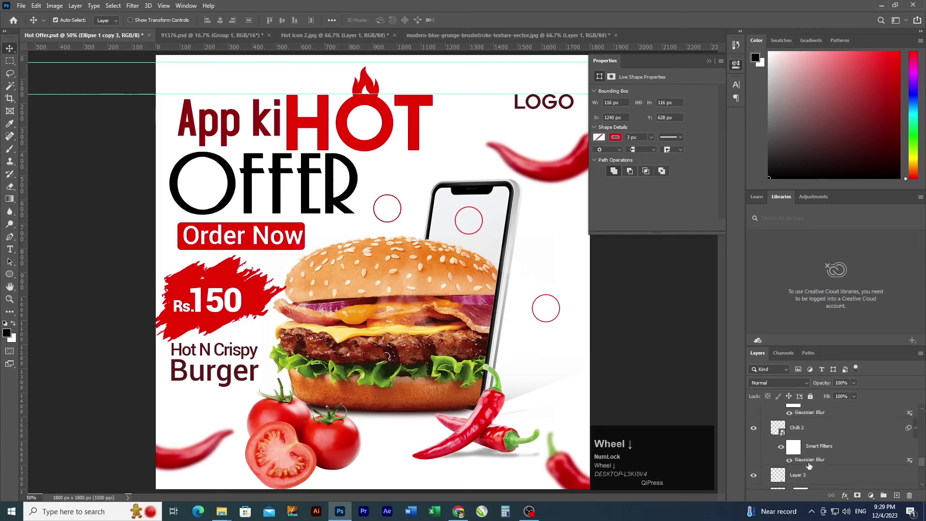
scroll(810, 466, "down", 5)
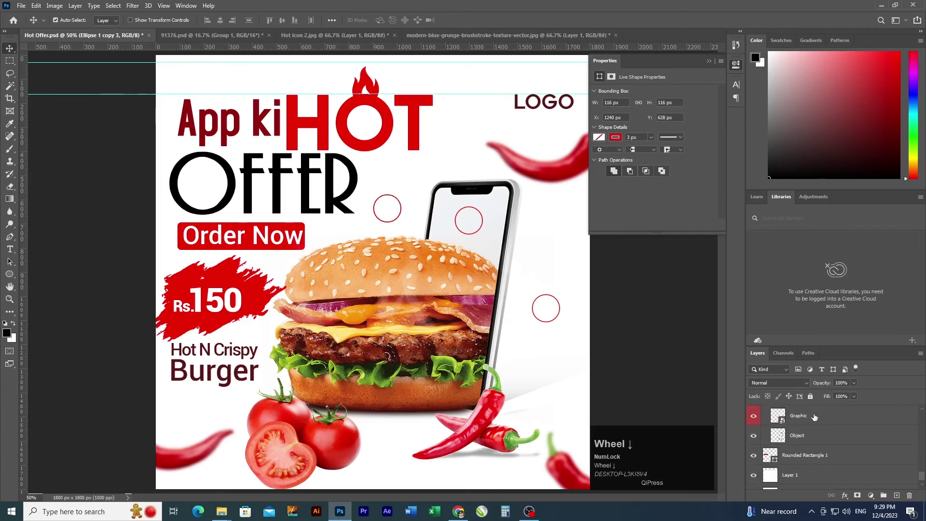
scroll(799, 464, "up", 2)
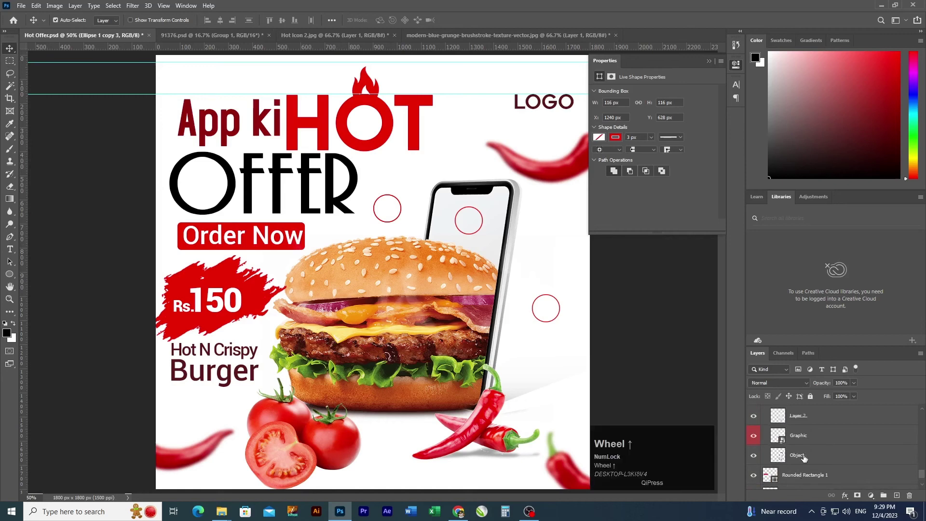
left_click(799, 441)
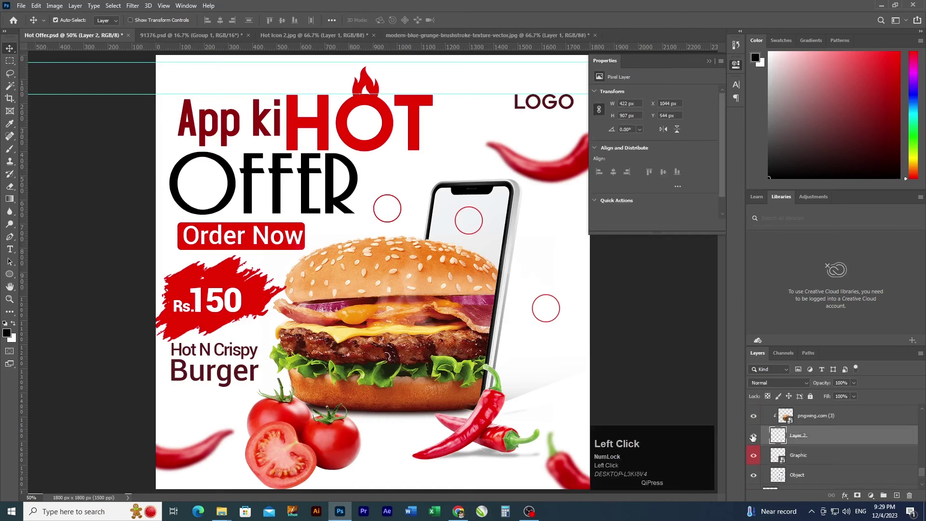
left_click(753, 437)
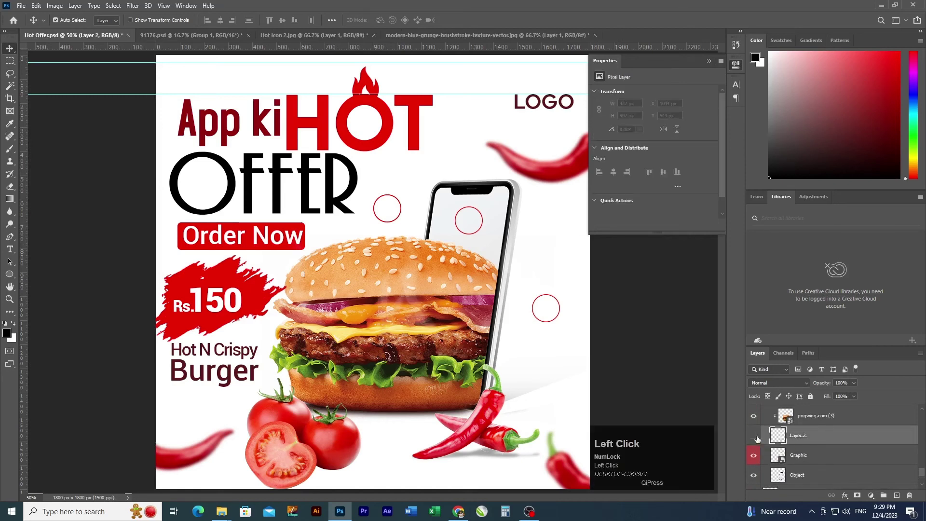
left_click(754, 437)
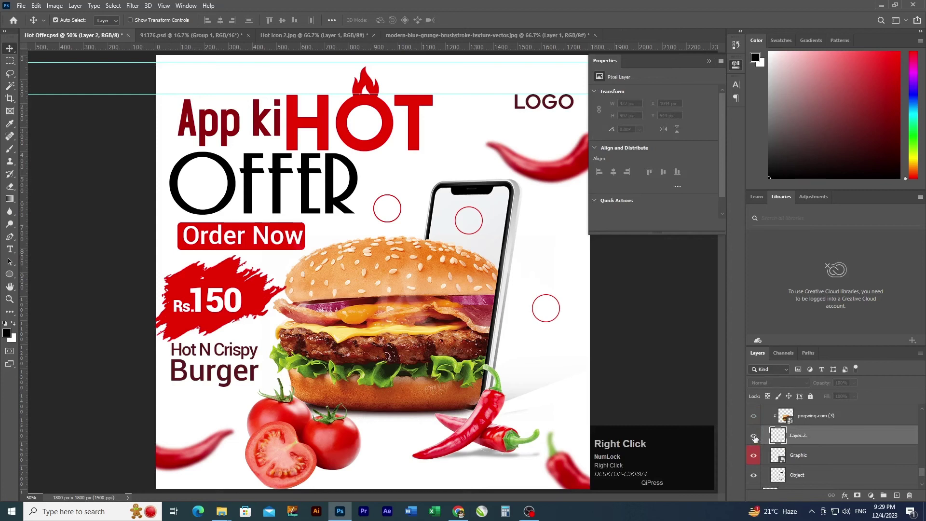
scroll(803, 444, "up", 1)
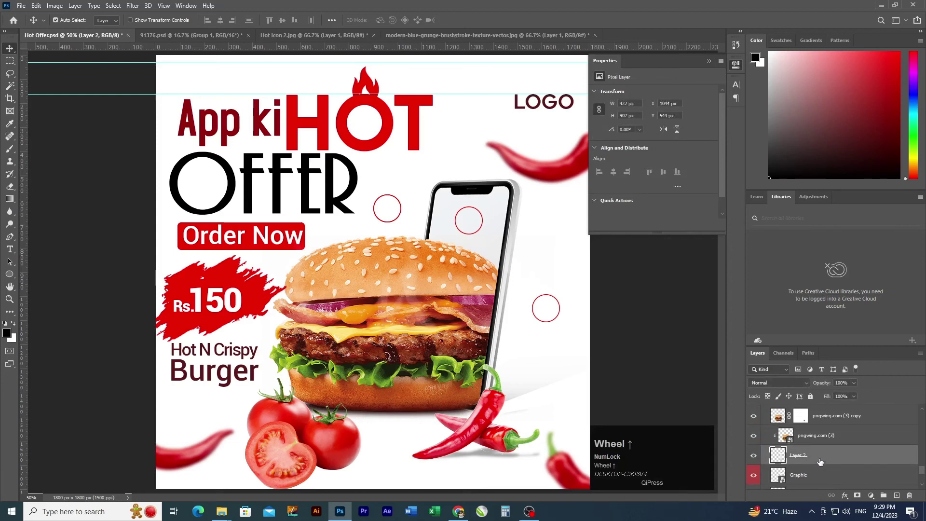
- Add a bright-to-dark red radial Gradient Overlay at 100% opacity to the phone-screen layer and reposition the gradient on the screen
right_click(820, 462)
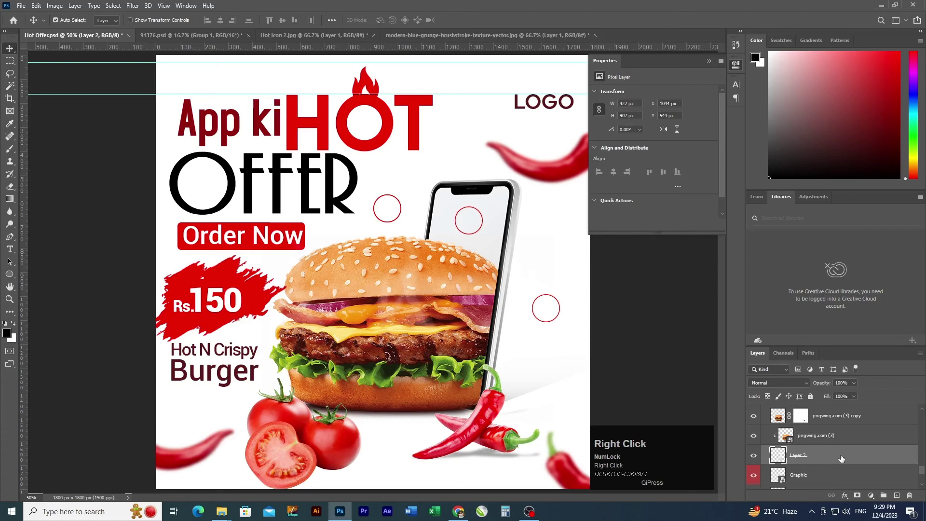
left_click(842, 459)
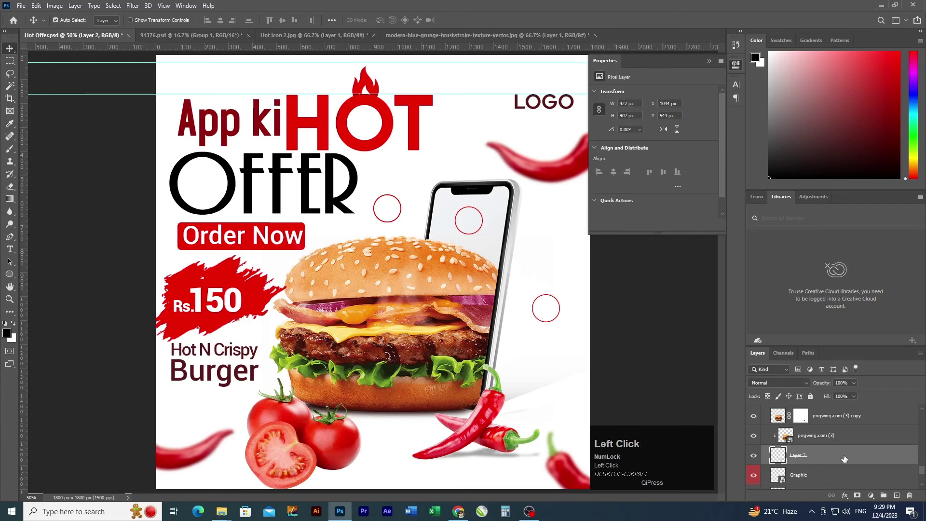
double_click(844, 458)
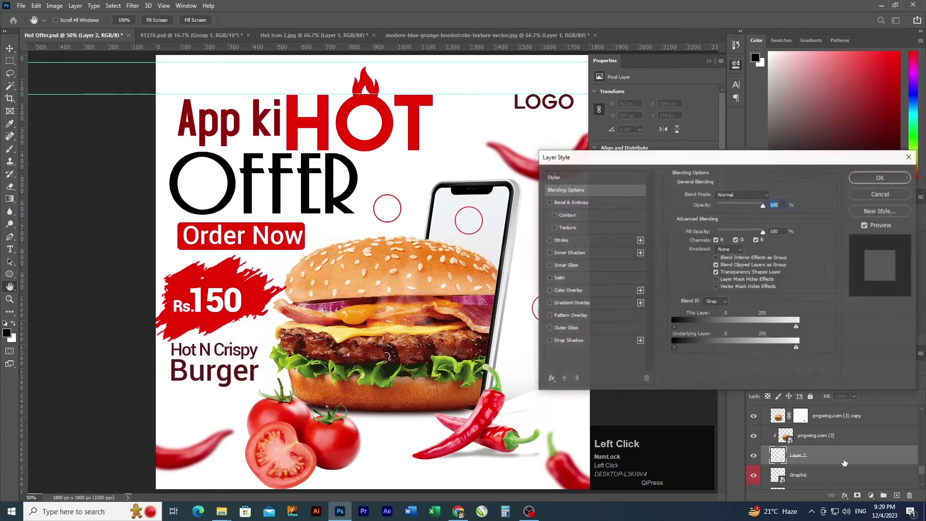
left_click(584, 304)
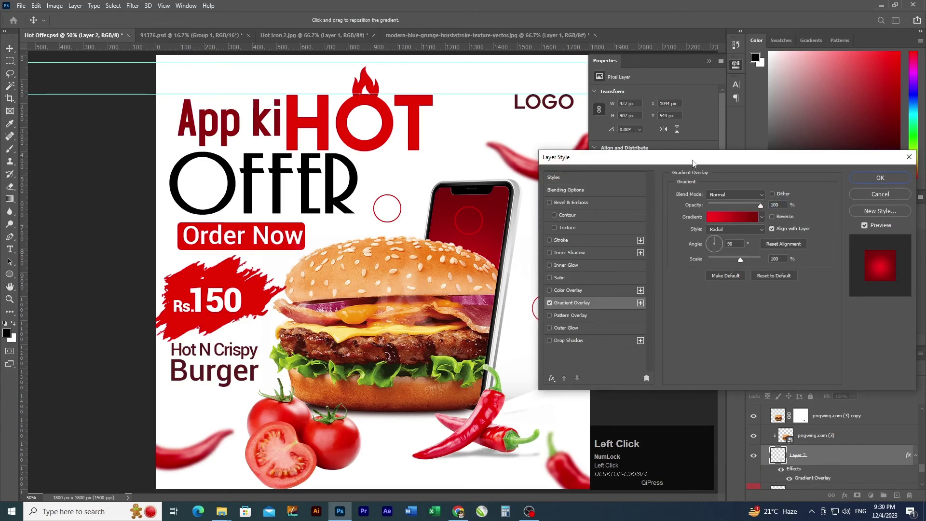
left_click_drag(693, 163, 735, 161)
left_click_drag(478, 246, 483, 234)
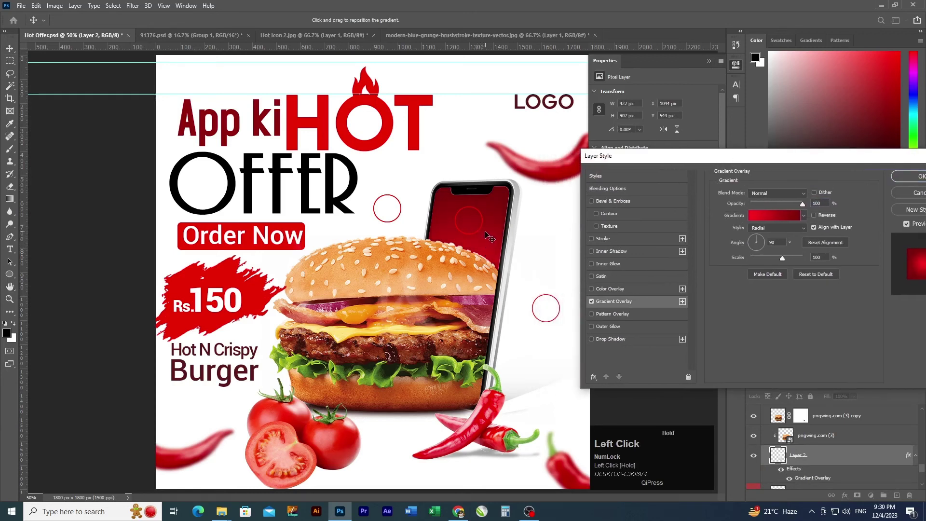
- Try the Linear style for the phone screen's gradient overlay, shift the gradient and check its colour stops
left_click(776, 227)
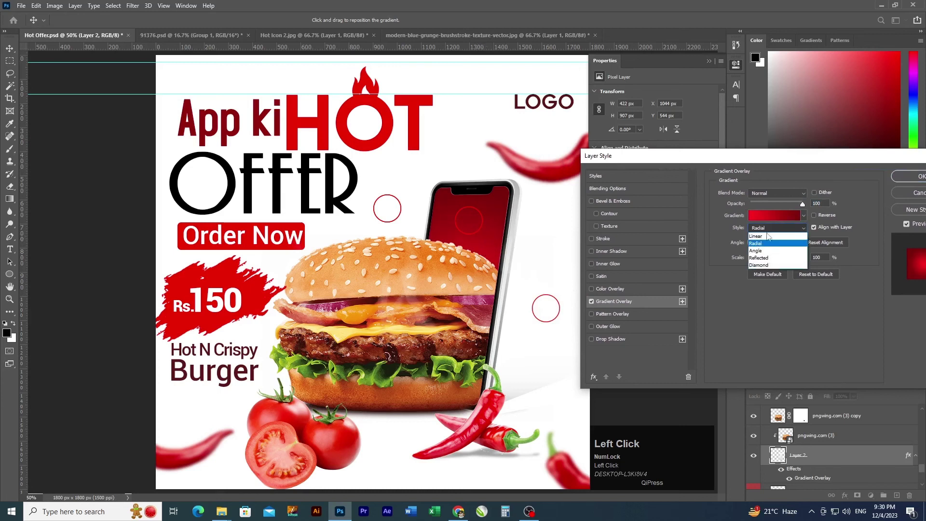
left_click(767, 235)
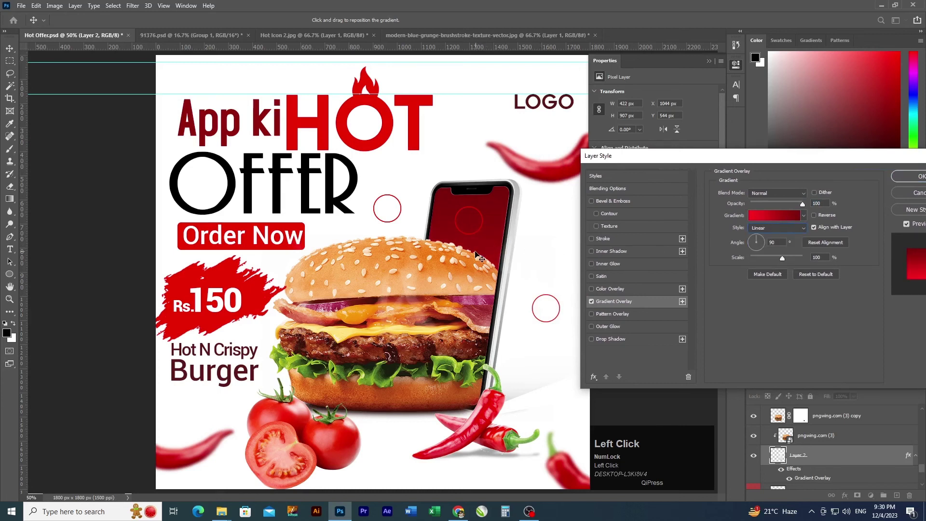
left_click_drag(487, 249, 490, 227)
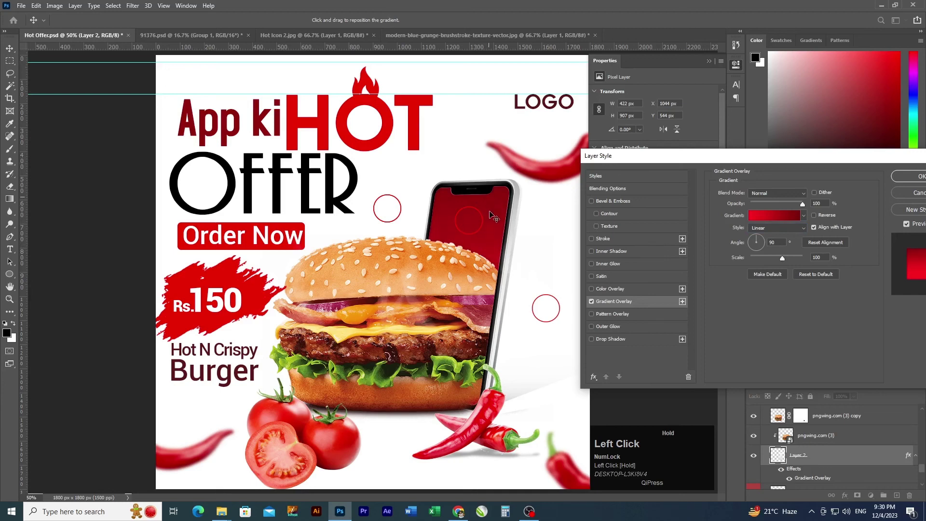
left_click(779, 217)
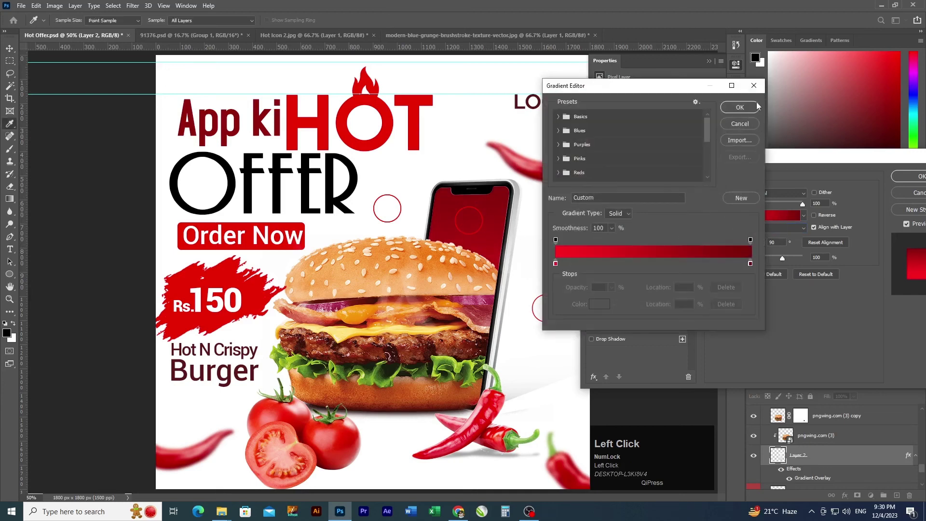
left_click(758, 107)
- Set the phone screen's gradient overlay style to Radial and apply the layer style
left_click(789, 232)
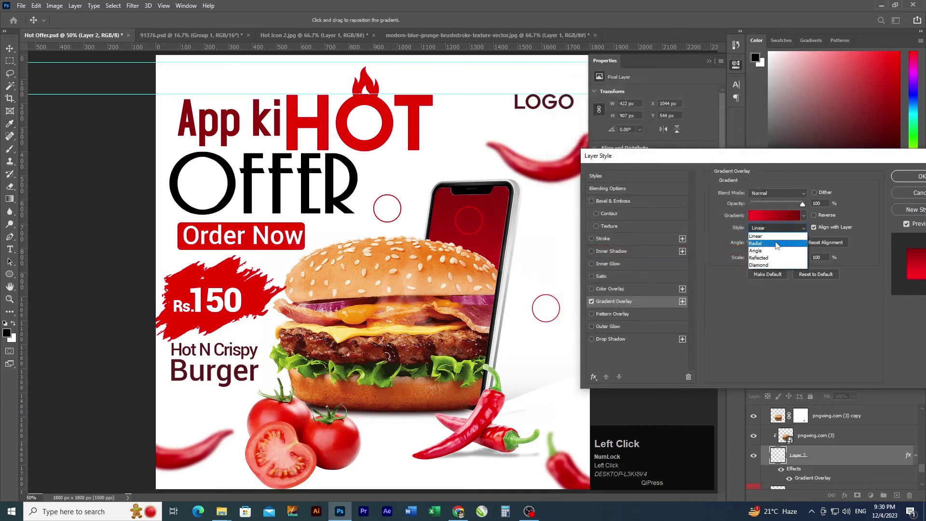
left_click(757, 242)
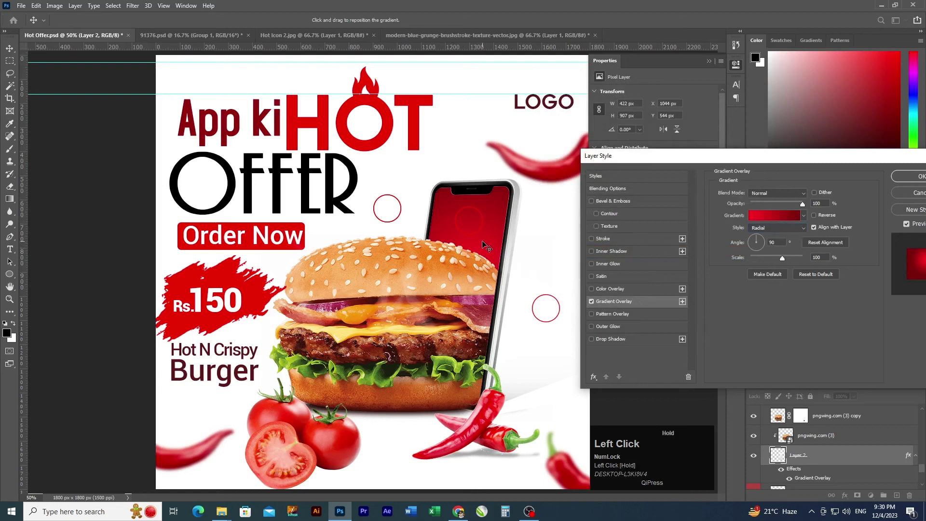
left_click(914, 177)
- Change the stroke colour of the circle outline on the phone's screen to white
left_click(478, 262, "ctrl+space")
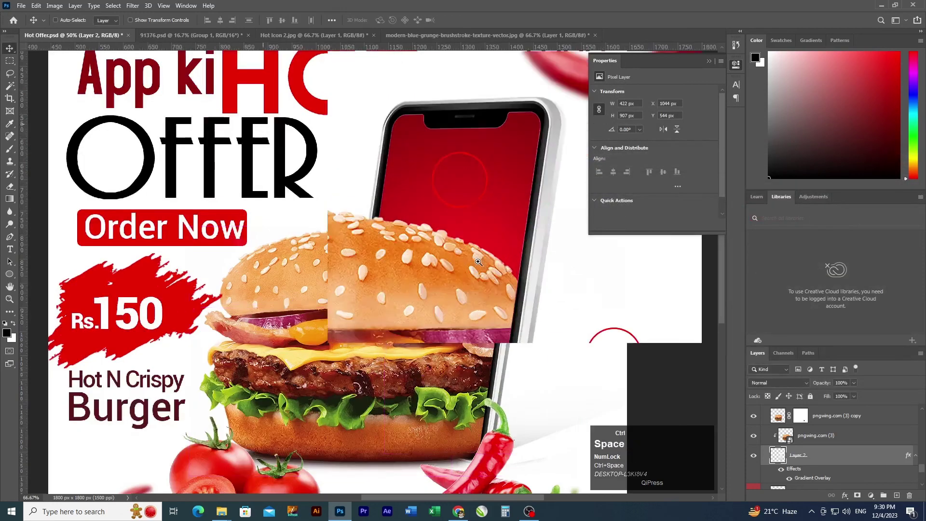
left_click(478, 262, "ctrl+space")
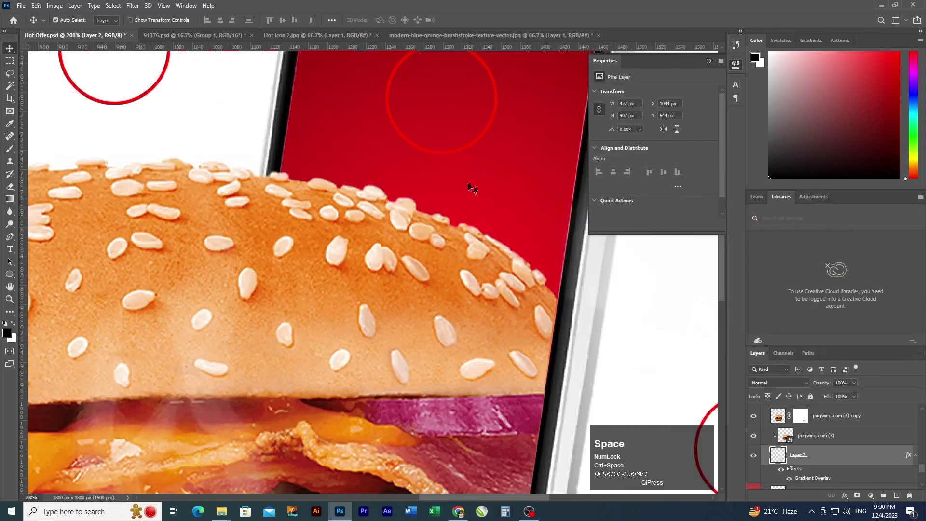
left_click(448, 154)
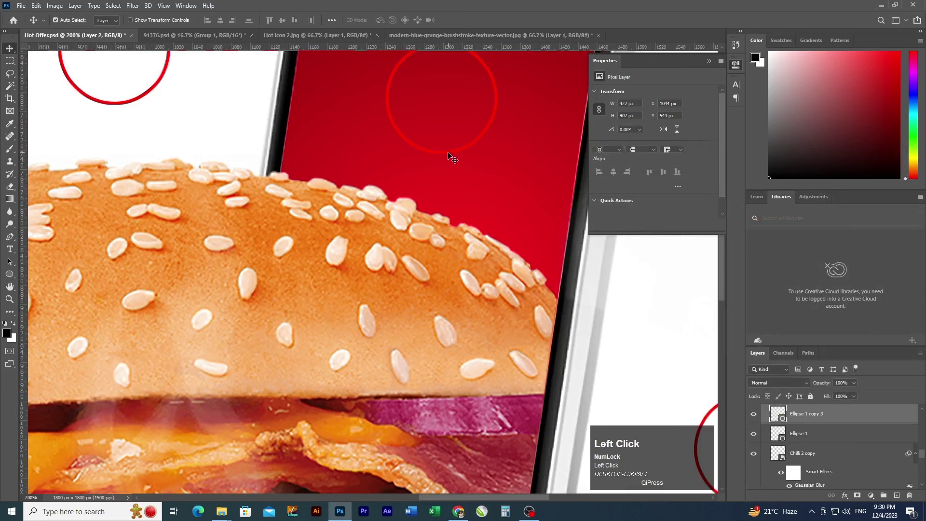
left_click(10, 275)
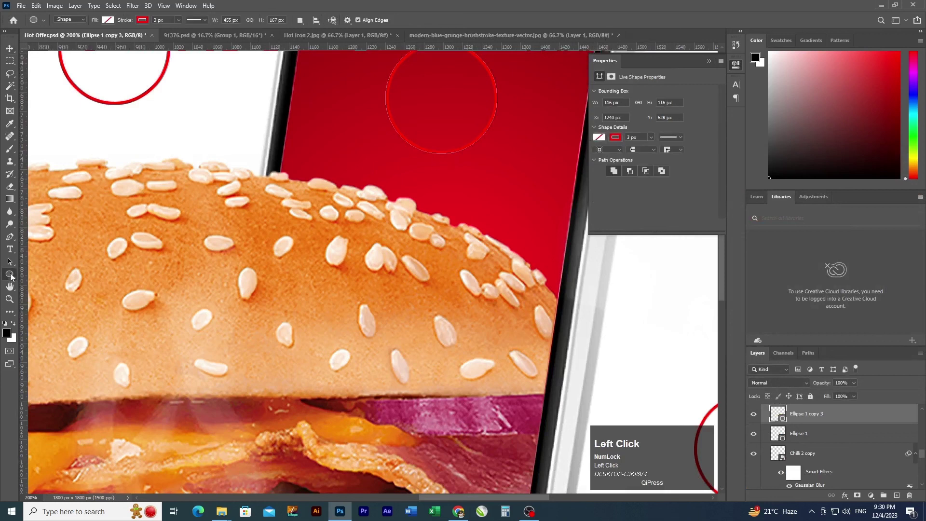
left_click(145, 22)
left_click(108, 71)
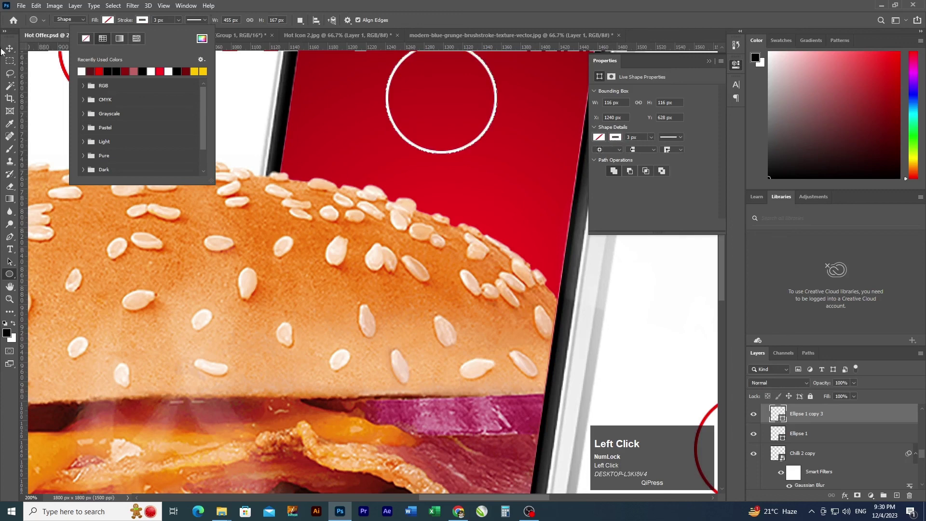
- Reposition the tomatoes below the burger's lower-left side and save the document
left_click(11, 51)
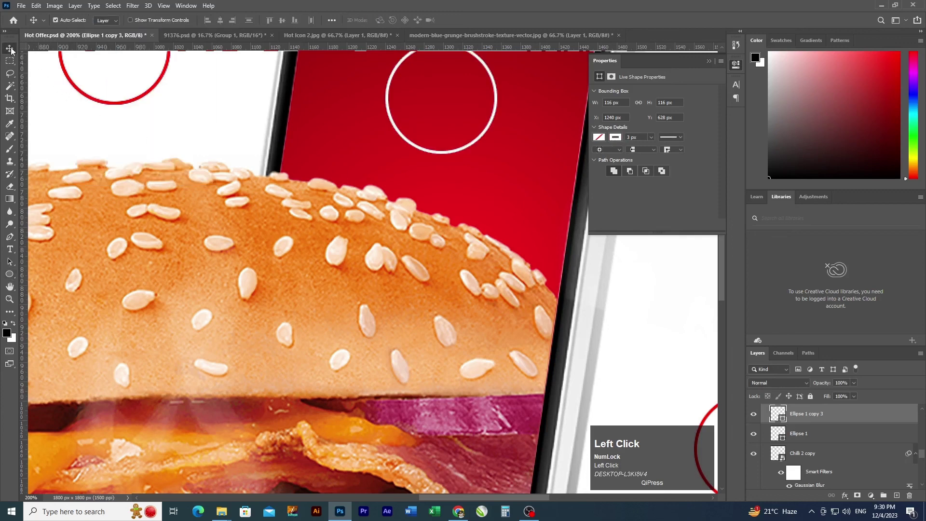
left_click(192, 120)
key("ctrl+0")
key("ctrl+s")
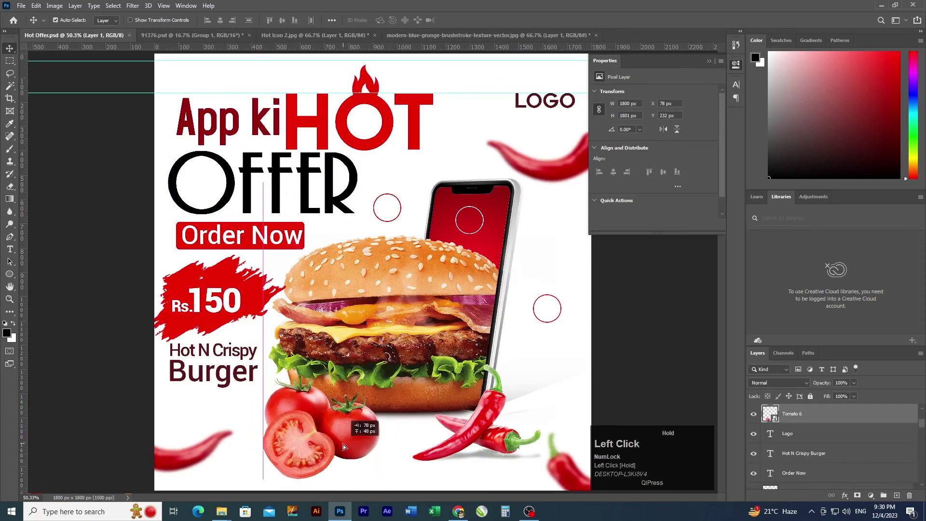
key("ctrl+s")
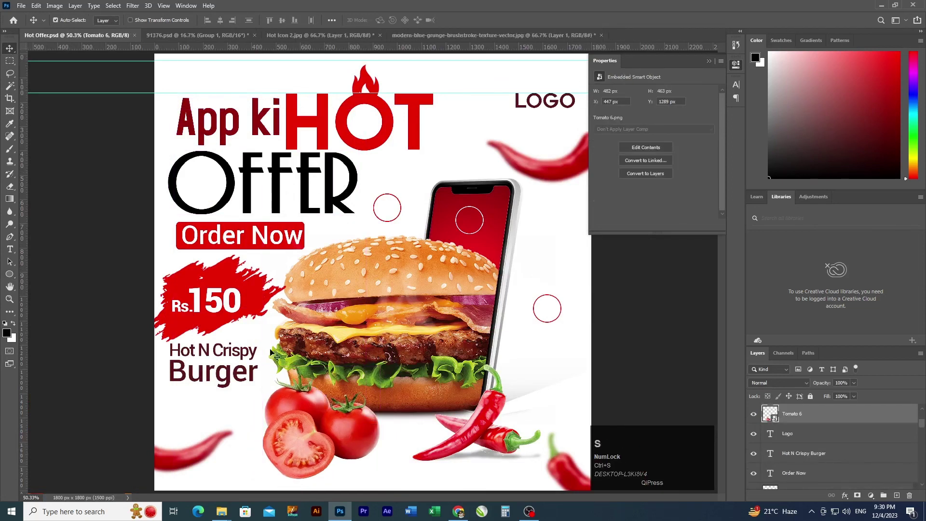
key("ctrl+s")
- Export the design as a 1800 × 1800 px JPG at 100% quality, named Hot Offer, into the HOT OFFER project's MAIL folder
left_click(21, 7)
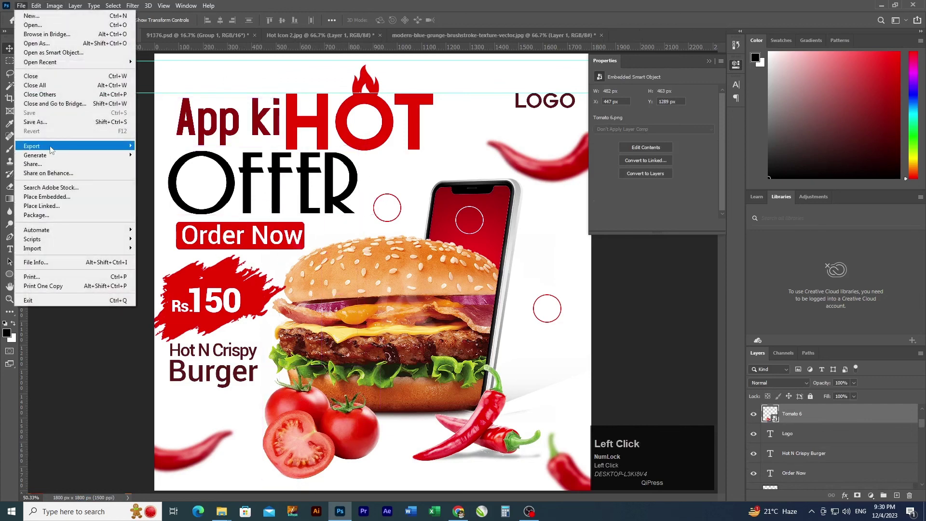
mouse_move(53, 150)
left_click(163, 155)
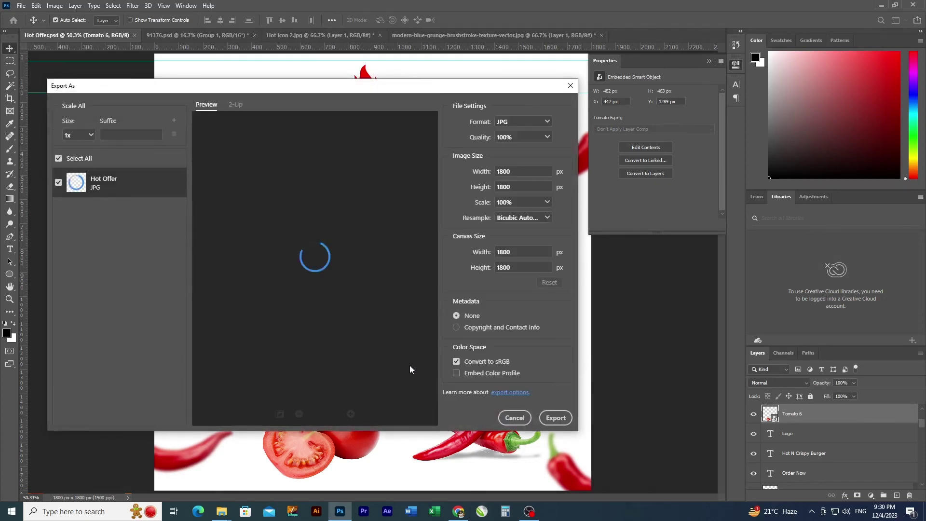
left_click(550, 418)
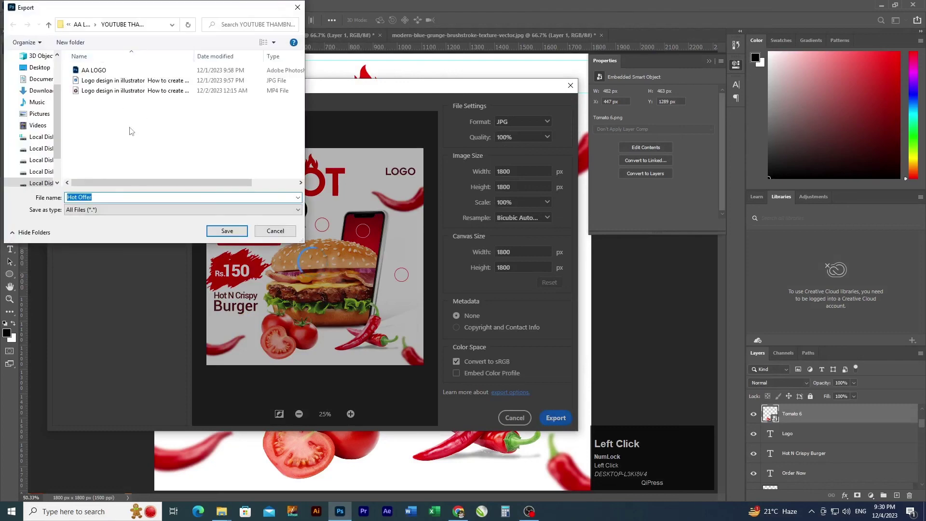
key("BackSpace")
key("BackSpace")
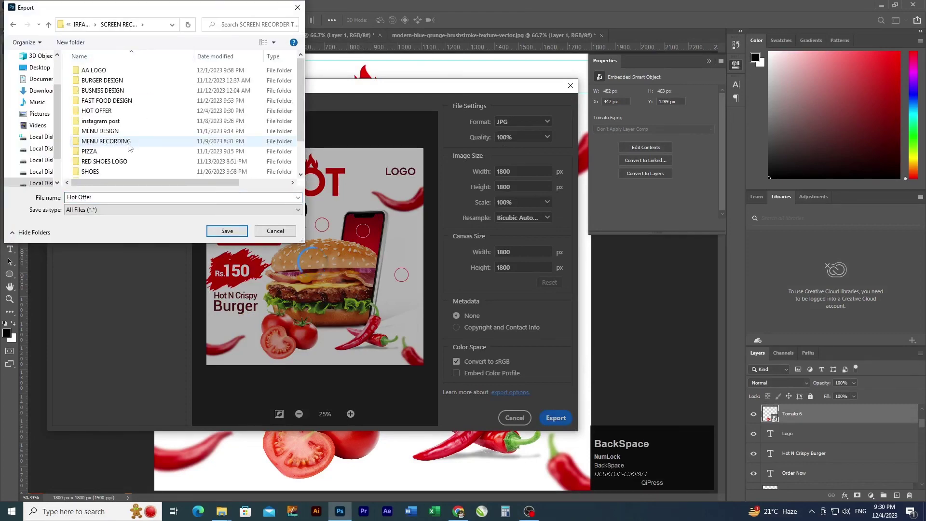
double_click(99, 111)
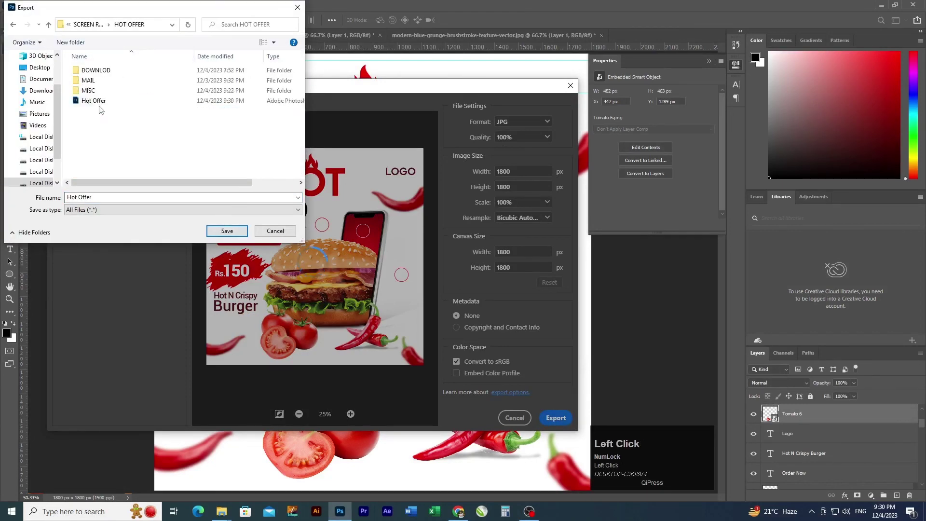
double_click(89, 71)
key("BackSpace")
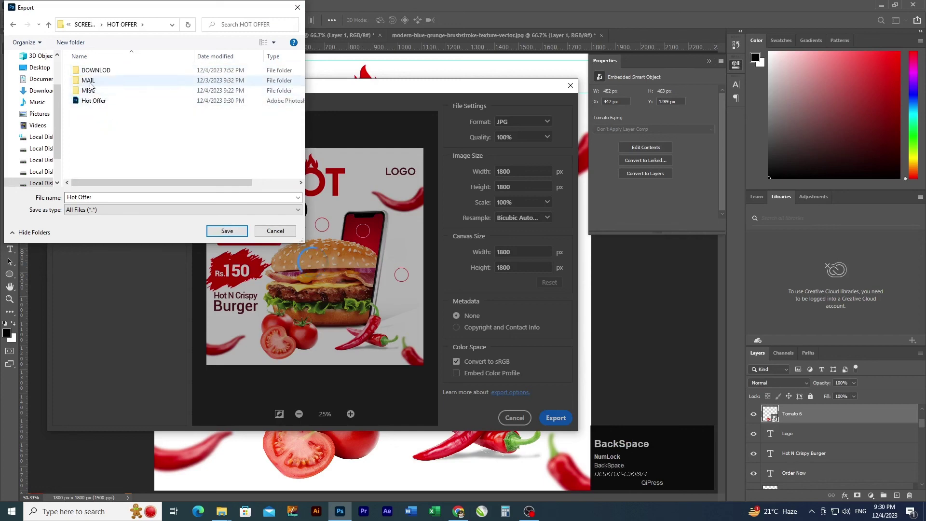
double_click(92, 86)
left_click(238, 232)
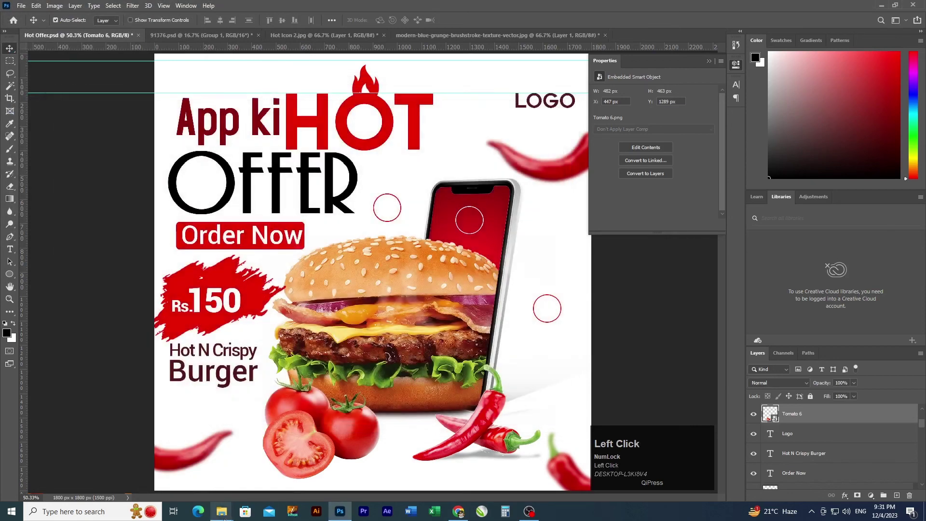
- Switch to File Explorer and open the exported Hot Offer image from the MAIL folder for viewing
right_click(222, 513)
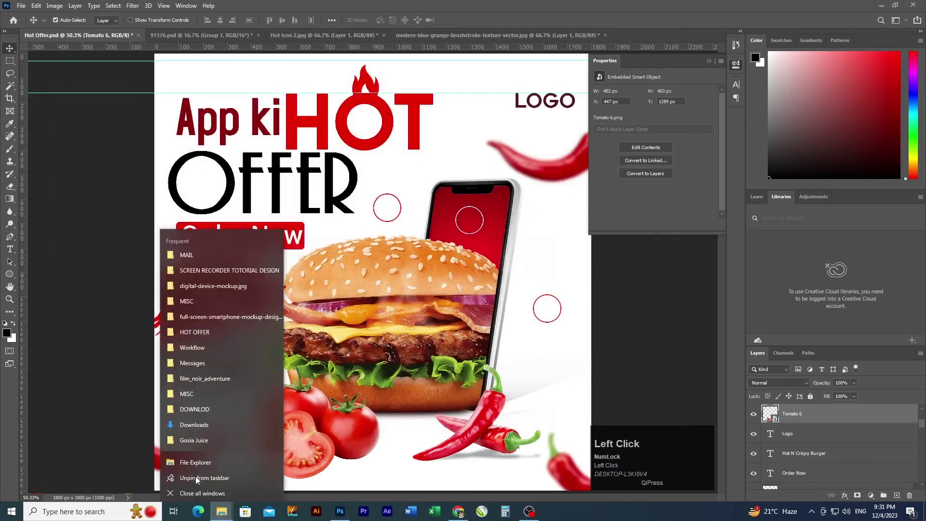
left_click(223, 512)
left_click(222, 517)
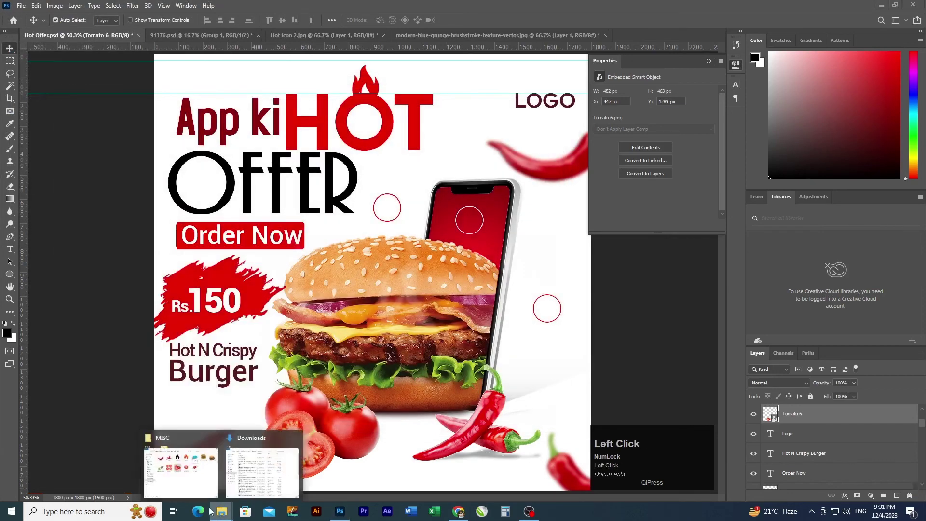
right_click(186, 488)
left_click(537, 326)
key("BackSpace")
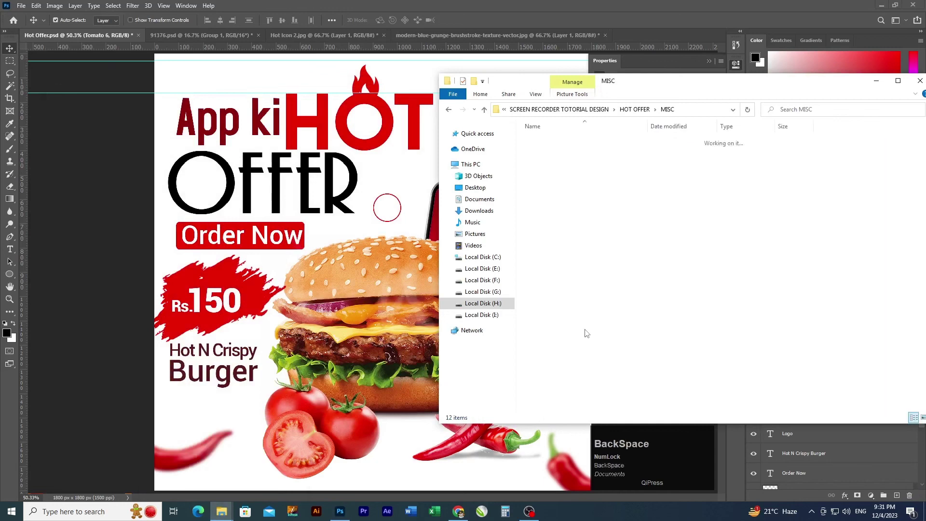
key("Up")
key("Up")
key("Down")
key("Return")
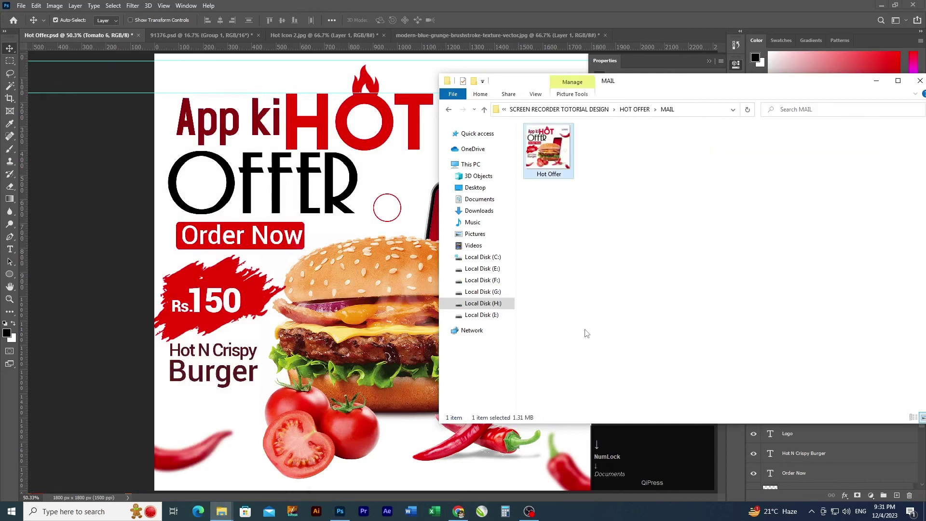
key("Return")
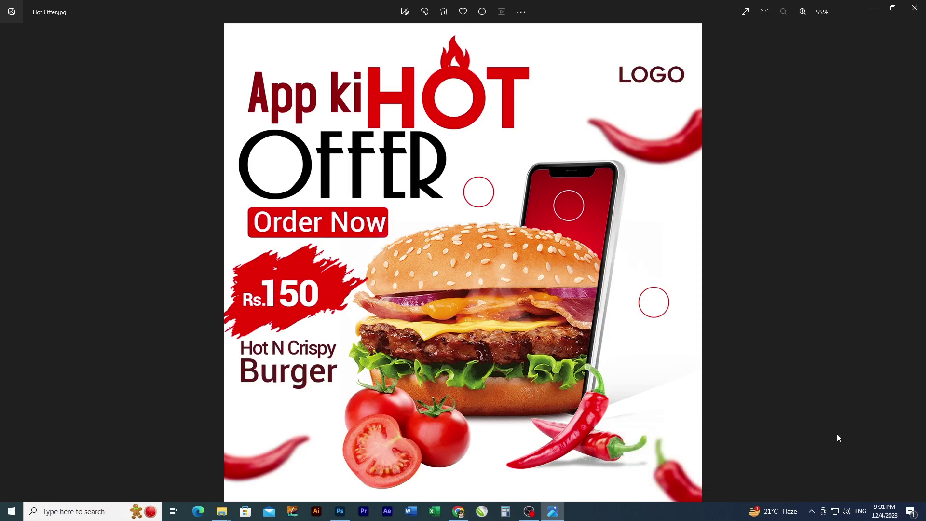
left_click(531, 512)
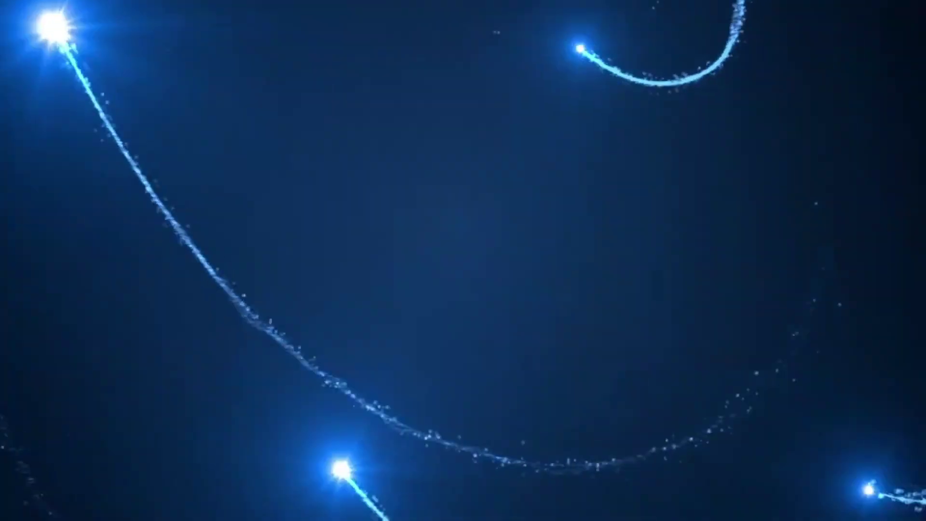